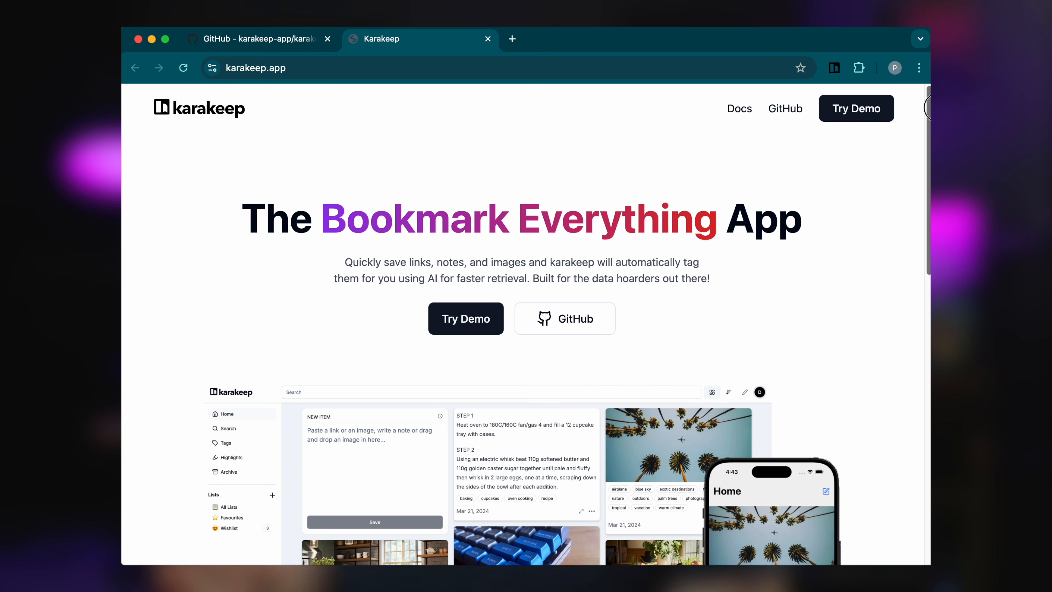
Step: Summarize the How Tailscale works bookmark with AI and expand the summary to its full text
{"action": "scroll", "coordinate": [526, 323], "scroll_direction": "down", "scroll_amount": 10}
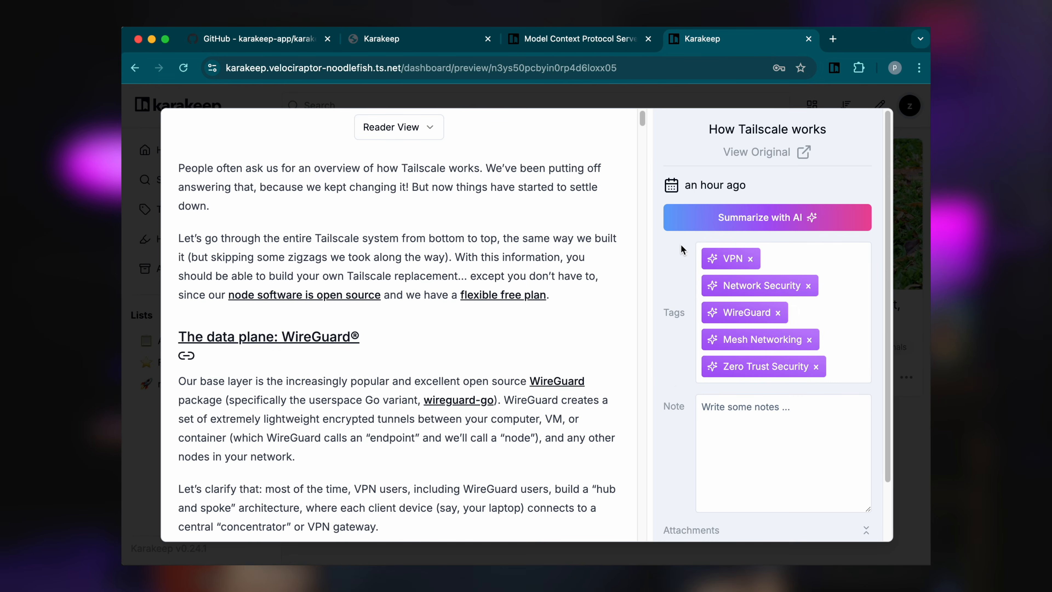
{"action": "left_click", "coordinate": [682, 222]}
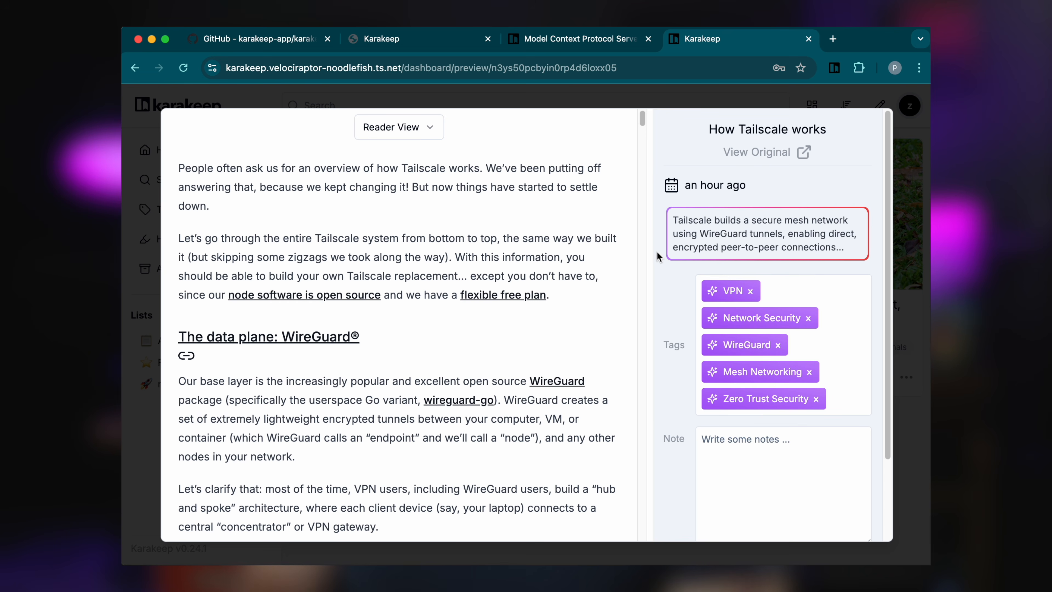
{"action": "left_click", "coordinate": [688, 241]}
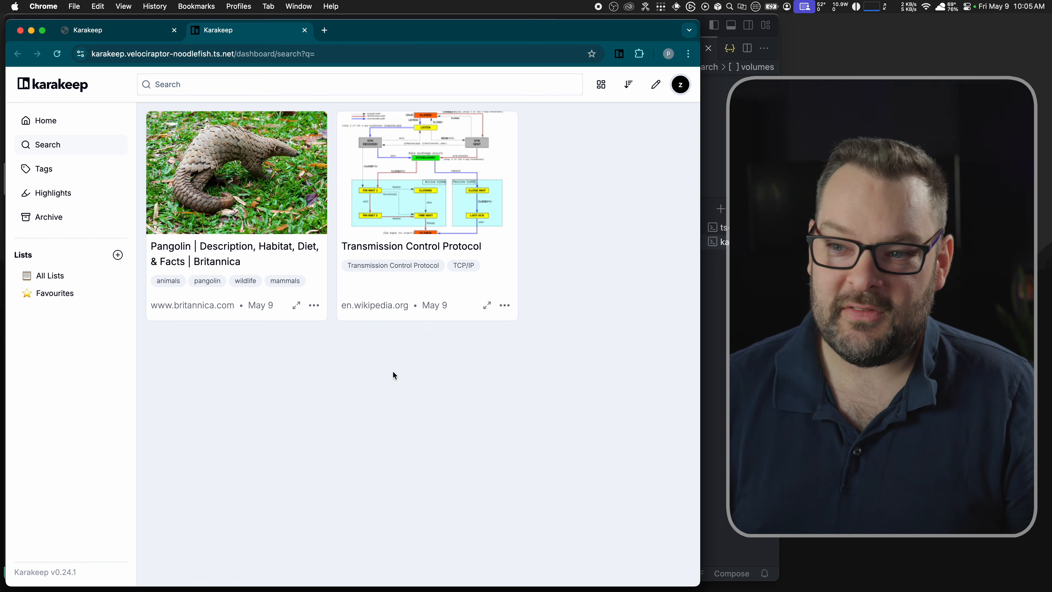
Step: Show the Pangolin bookmark's preview in Screenshot mode and scroll through the saved page
{"action": "left_click", "coordinate": [296, 307]}
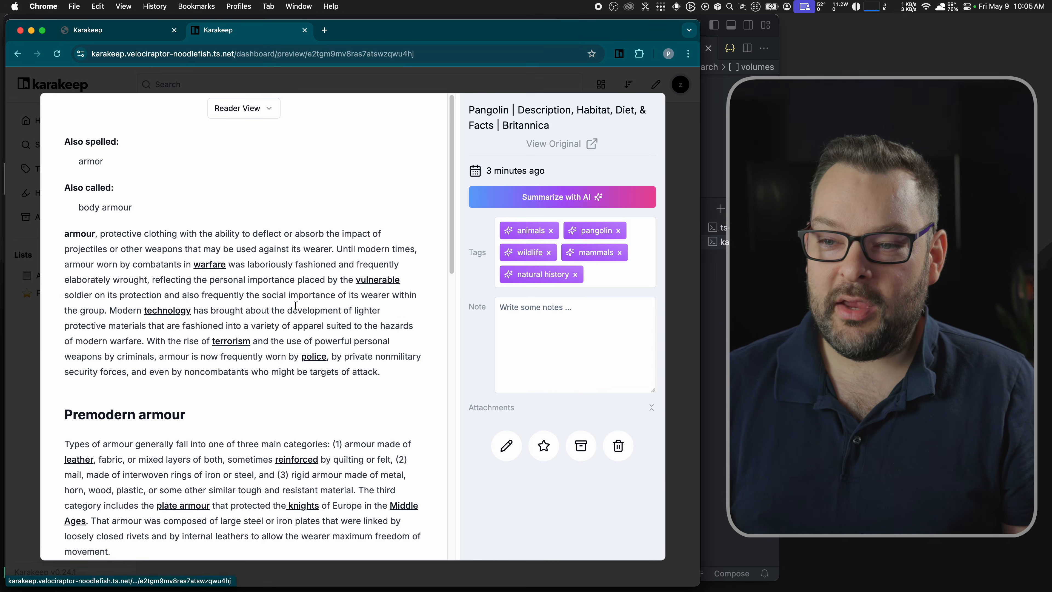
{"action": "left_click", "coordinate": [254, 108]}
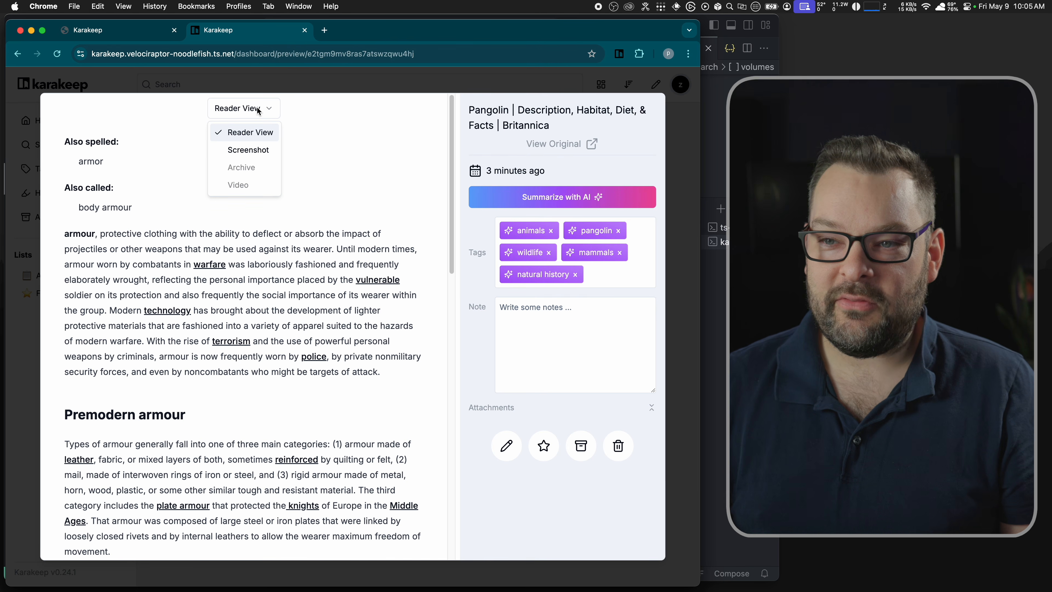
{"action": "left_click", "coordinate": [254, 149]}
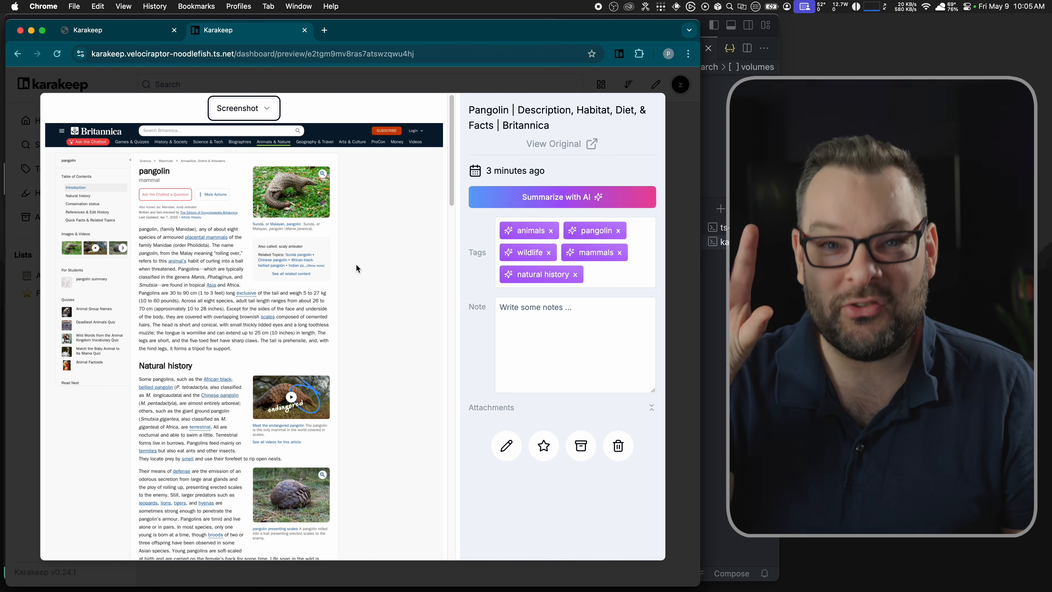
{"action": "scroll", "coordinate": [356, 269], "scroll_direction": "down", "scroll_amount": 20}
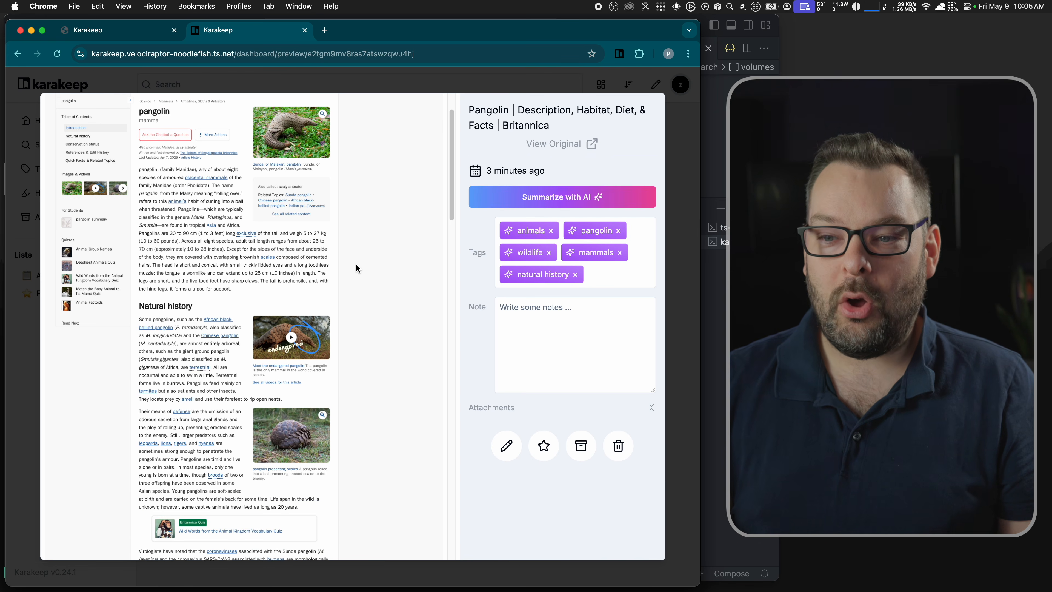
{"action": "scroll", "coordinate": [356, 265], "scroll_direction": "down", "scroll_amount": 10}
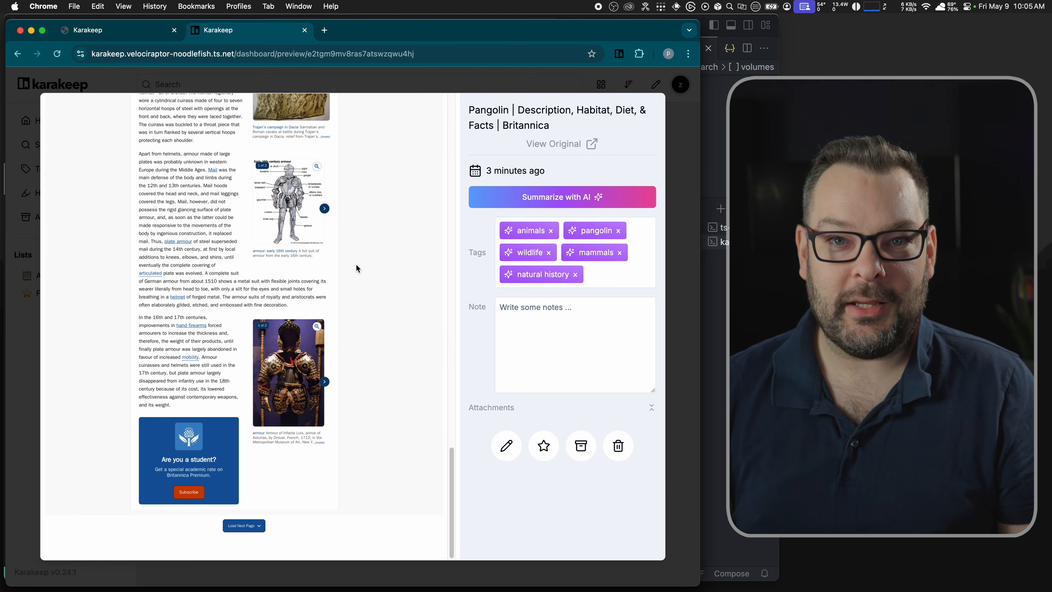
{"action": "scroll", "coordinate": [356, 268], "scroll_direction": "up", "scroll_amount": 20}
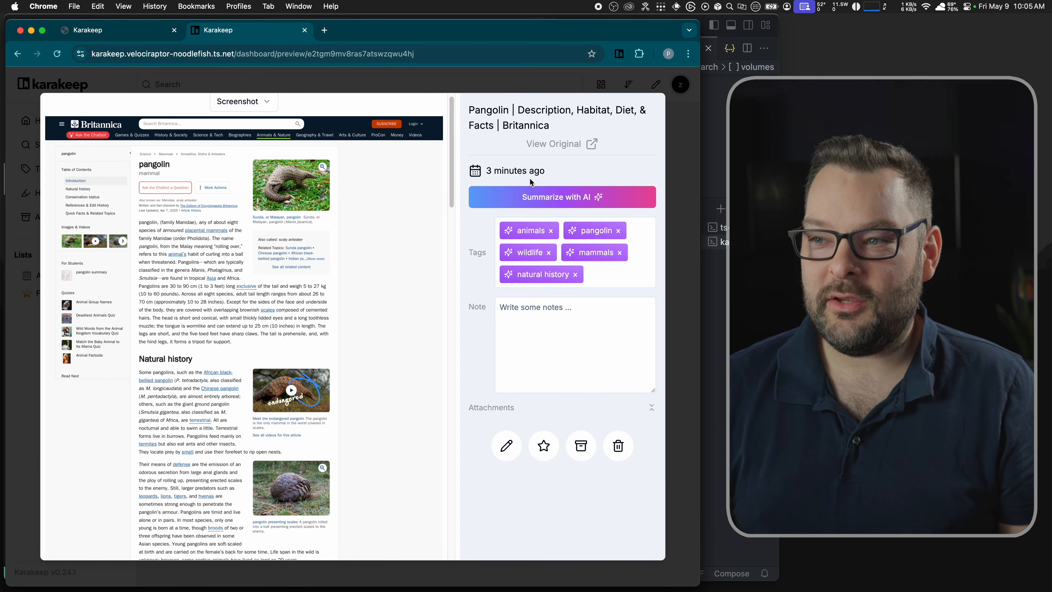
Step: Check the original Britannica page, then generate an AI summary for the Pangolin bookmark
{"action": "left_click", "coordinate": [584, 144]}
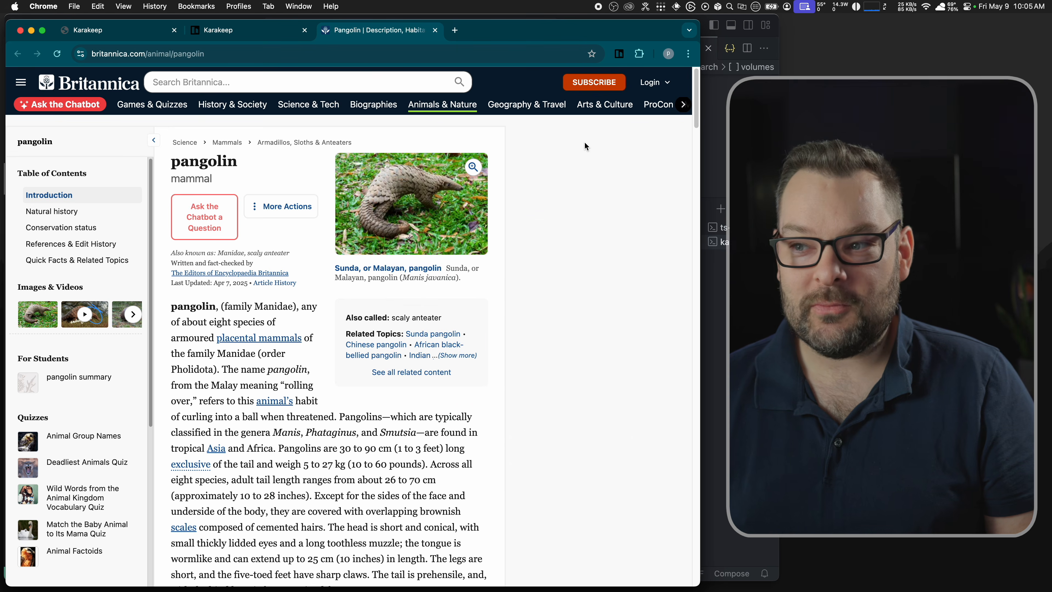
{"action": "key", "text": "super+w"}
{"action": "left_click", "coordinate": [551, 206]}
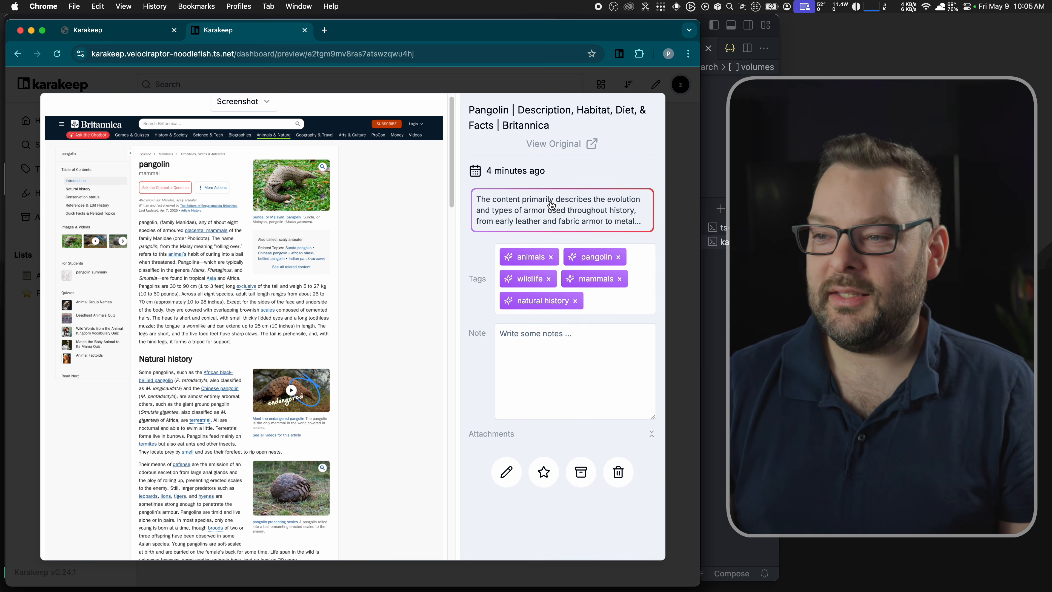
Step: Expand the Pangolin bookmark's armour-themed AI summary and scroll through the screenshot preview
{"action": "left_click", "coordinate": [563, 212]}
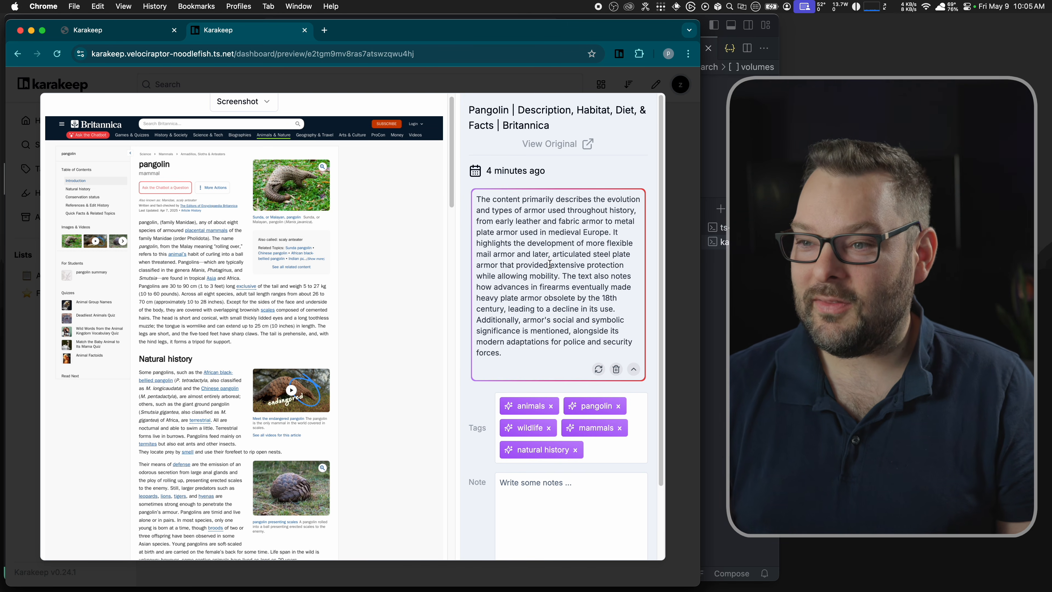
{"action": "scroll", "coordinate": [227, 351], "scroll_direction": "down", "scroll_amount": 15}
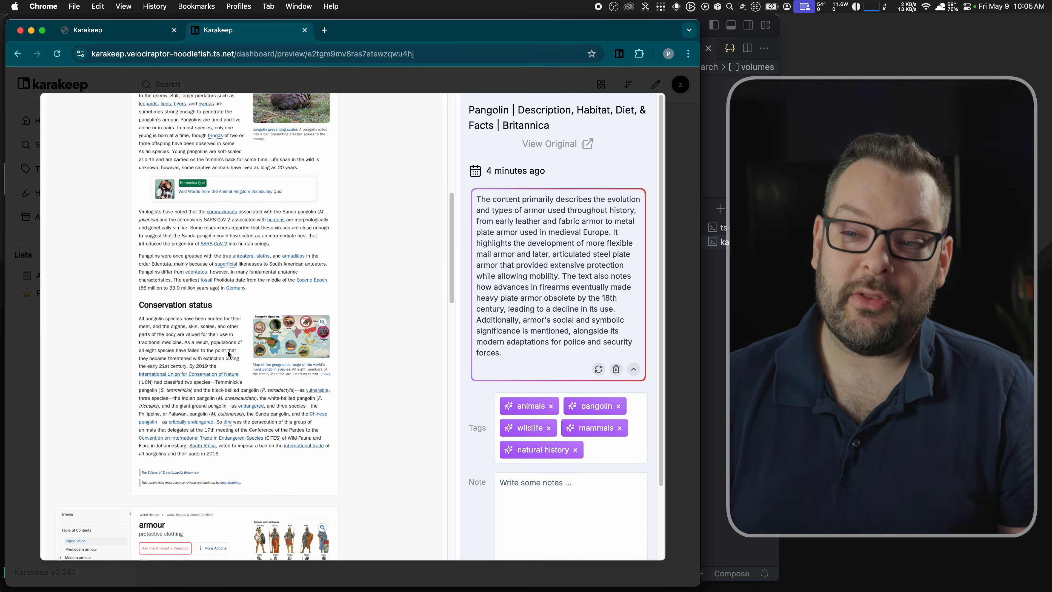
{"action": "scroll", "coordinate": [227, 354], "scroll_direction": "up", "scroll_amount": 20}
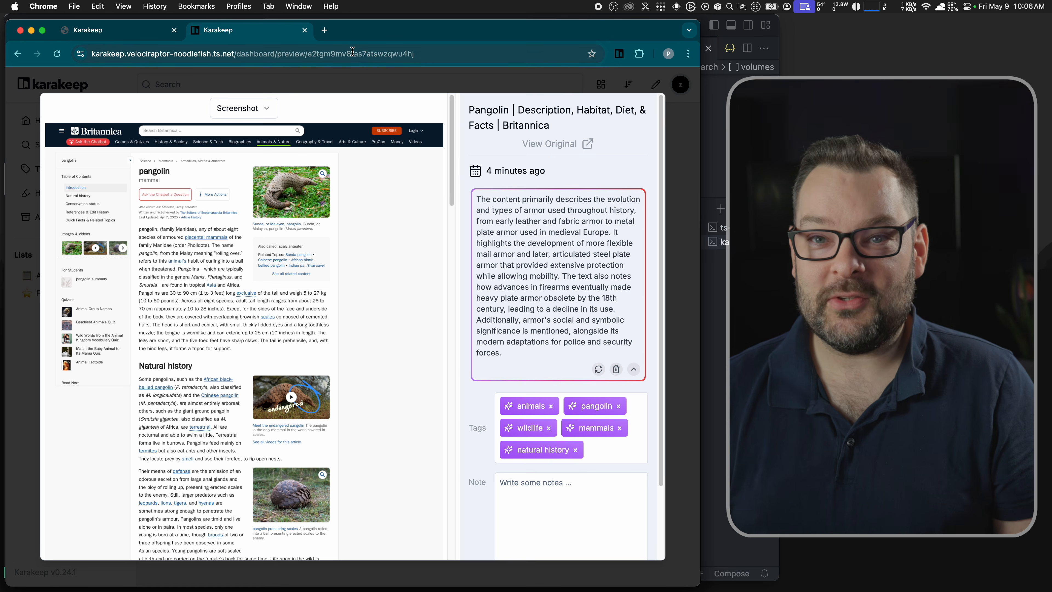
Step: Search 'tailscale how' in a new tab, open the How Tailscale works post, and save it to Karakeep
{"action": "left_click", "coordinate": [327, 29]}
{"action": "type", "text": "tailscal"}
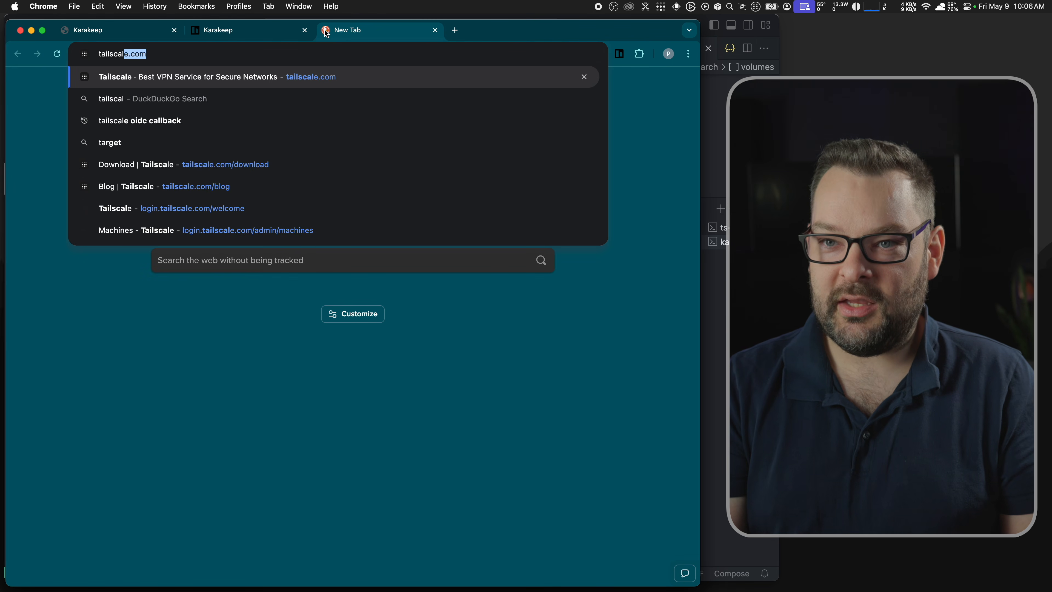
{"action": "type", "text": "e how sta"}
{"action": "key", "text": "BackSpace"}
{"action": "key", "text": "BackSpace"}
{"action": "key", "text": "BackSpace"}
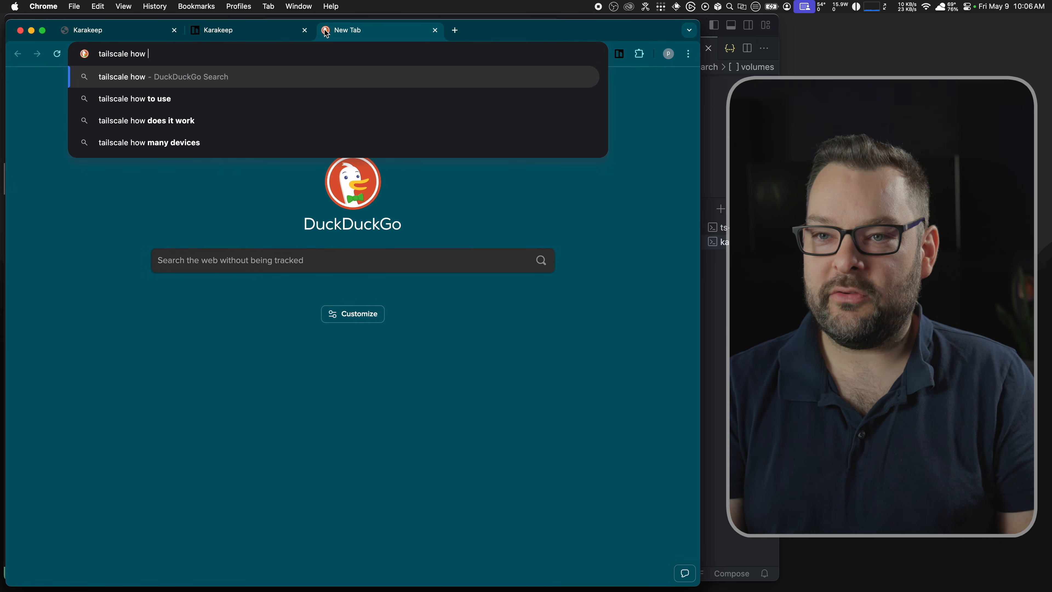
{"action": "key", "text": "Return"}
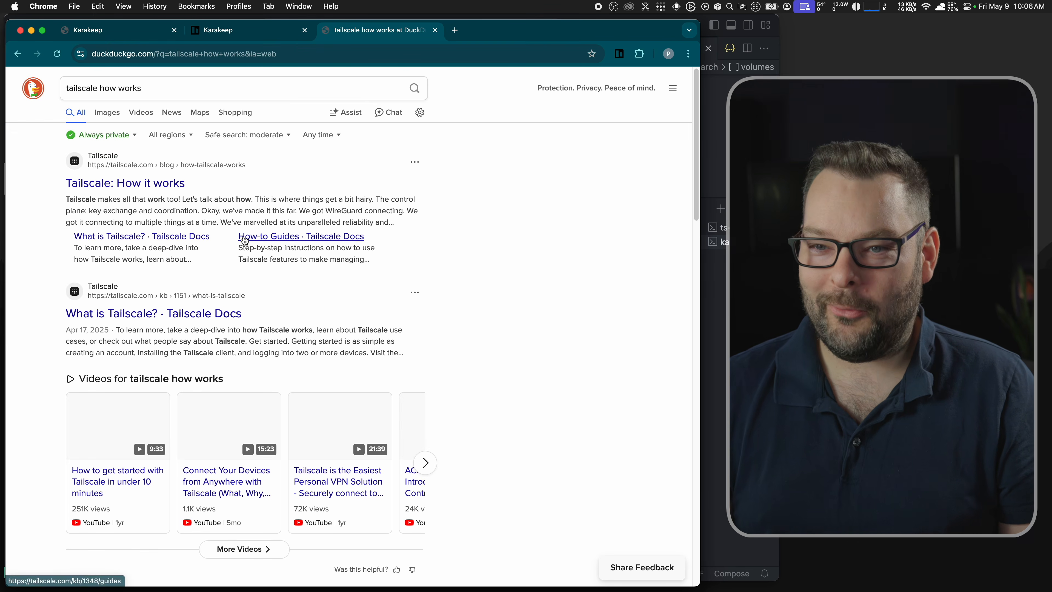
{"action": "left_click", "coordinate": [161, 203]}
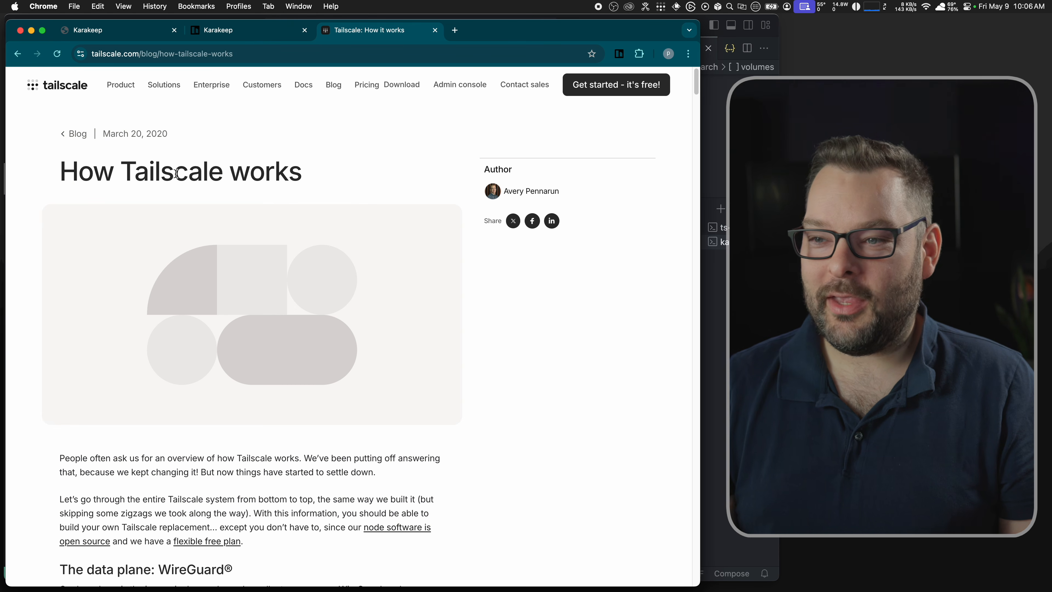
{"action": "left_click", "coordinate": [619, 57]}
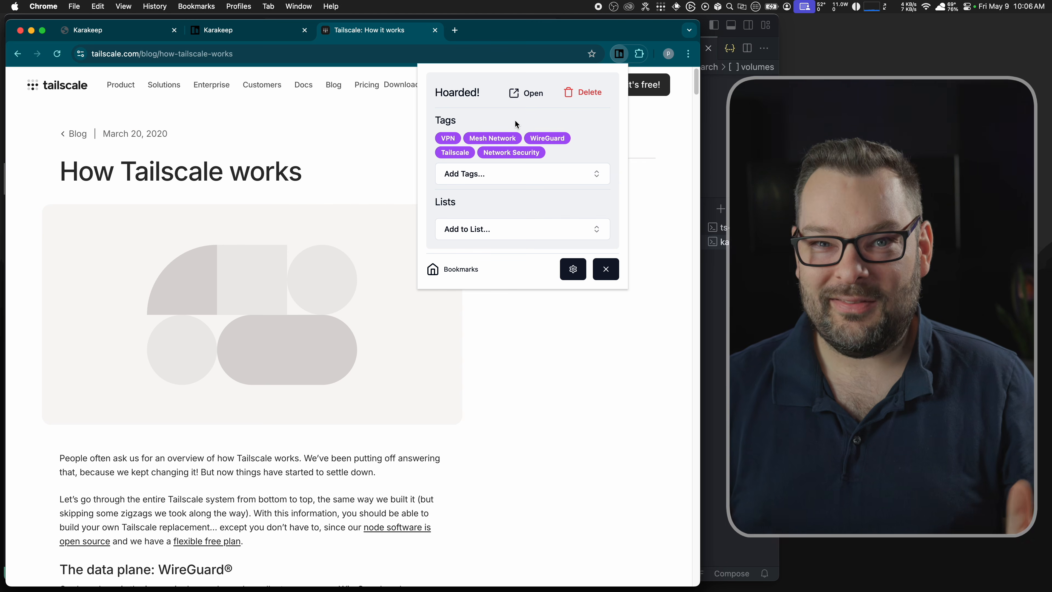
Step: Check the extension's Add to List options, then return to Karakeep and close the Pangolin preview
{"action": "left_click", "coordinate": [463, 231]}
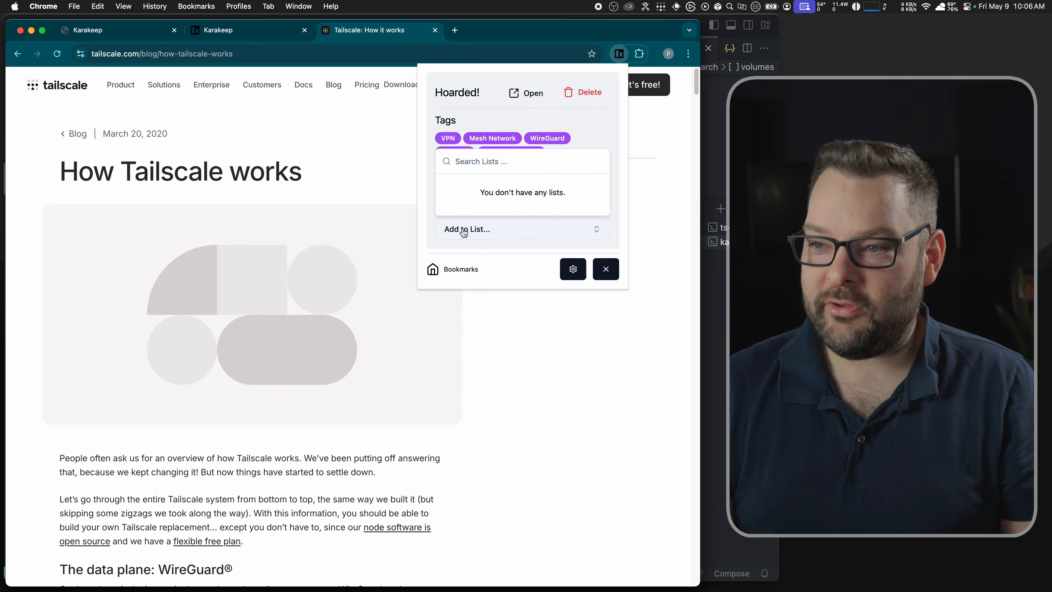
{"action": "left_click", "coordinate": [209, 33]}
{"action": "left_click", "coordinate": [29, 185]}
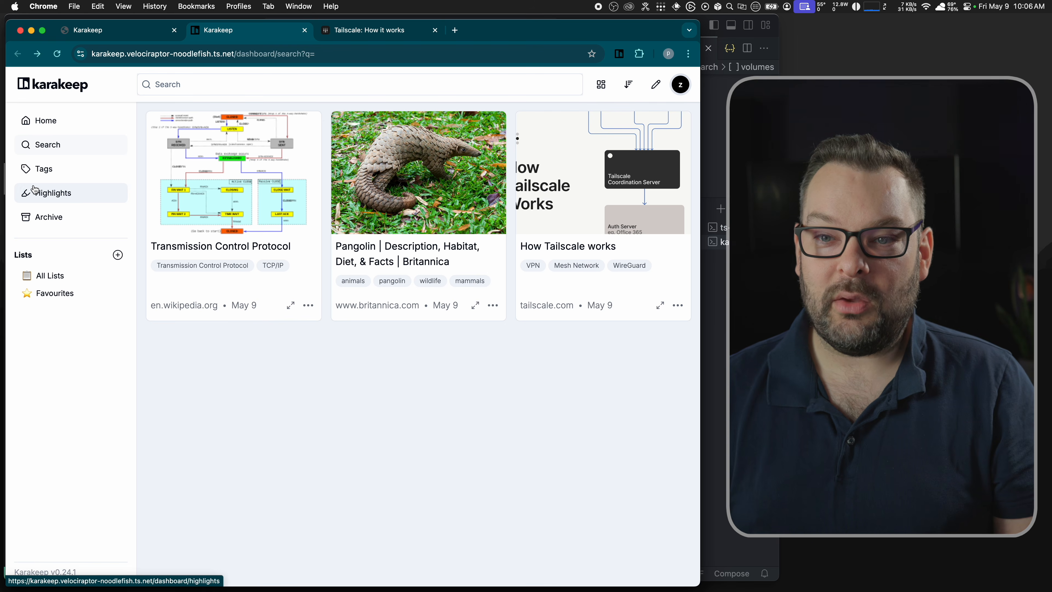
Step: Create a new list named networking education from the bookmarks home page
{"action": "left_click", "coordinate": [56, 125]}
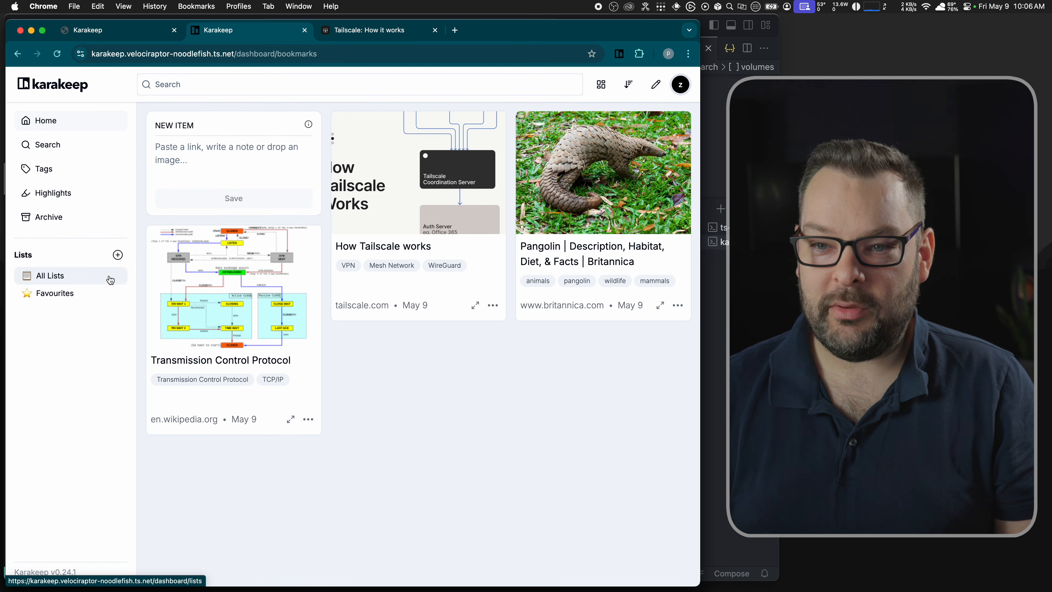
{"action": "left_click", "coordinate": [118, 255]}
{"action": "left_click", "coordinate": [293, 249]}
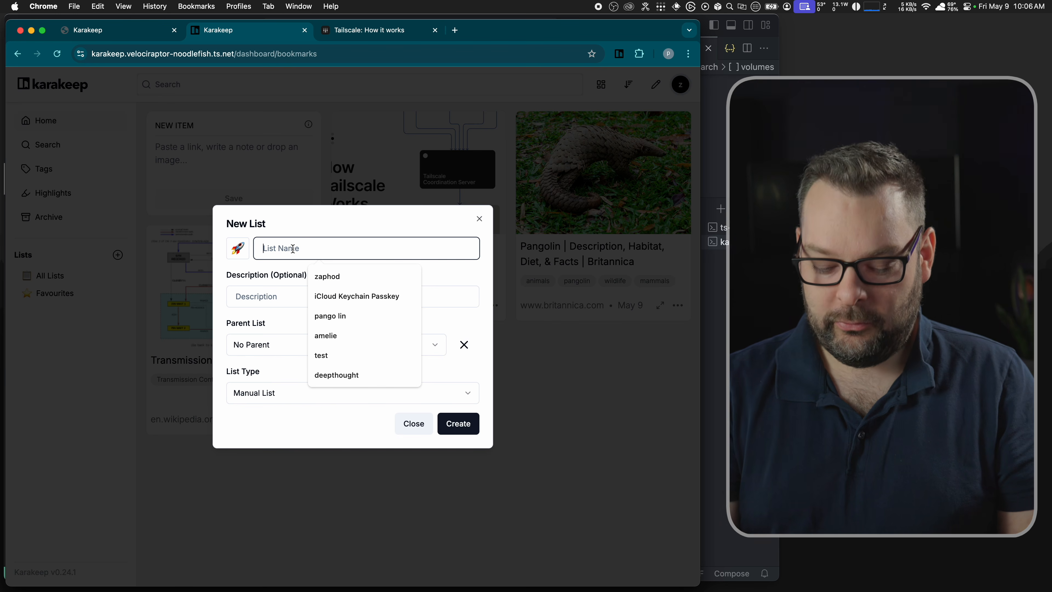
{"action": "type", "text": "networking education"}
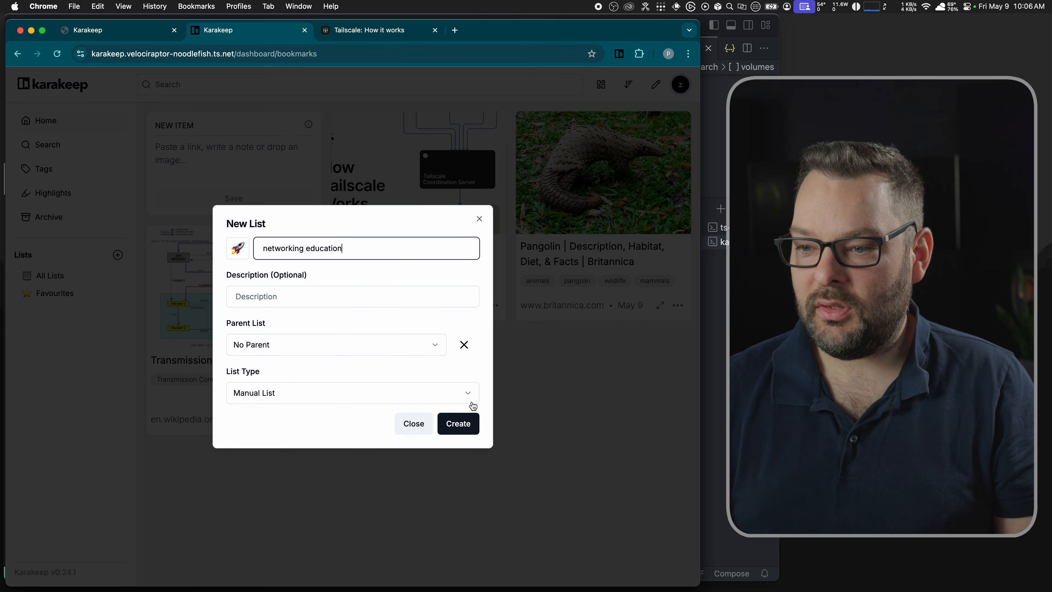
{"action": "left_click", "coordinate": [458, 423]}
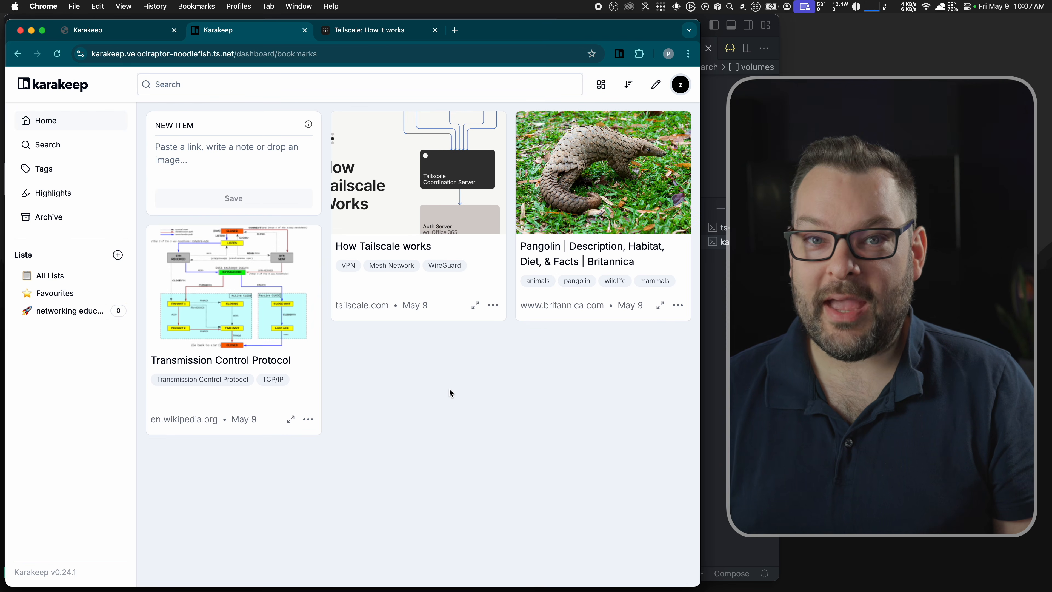
Step: Add the How Tailscale works bookmark to networking education and start its full-page archive
{"action": "left_click", "coordinate": [493, 306]}
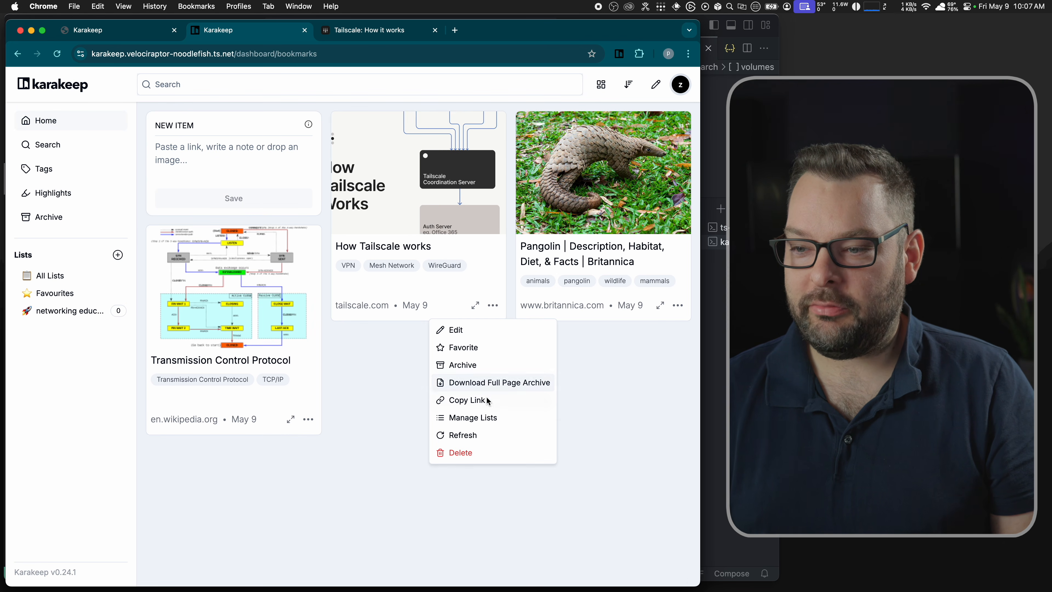
{"action": "left_click", "coordinate": [472, 419]}
{"action": "left_click", "coordinate": [340, 329]}
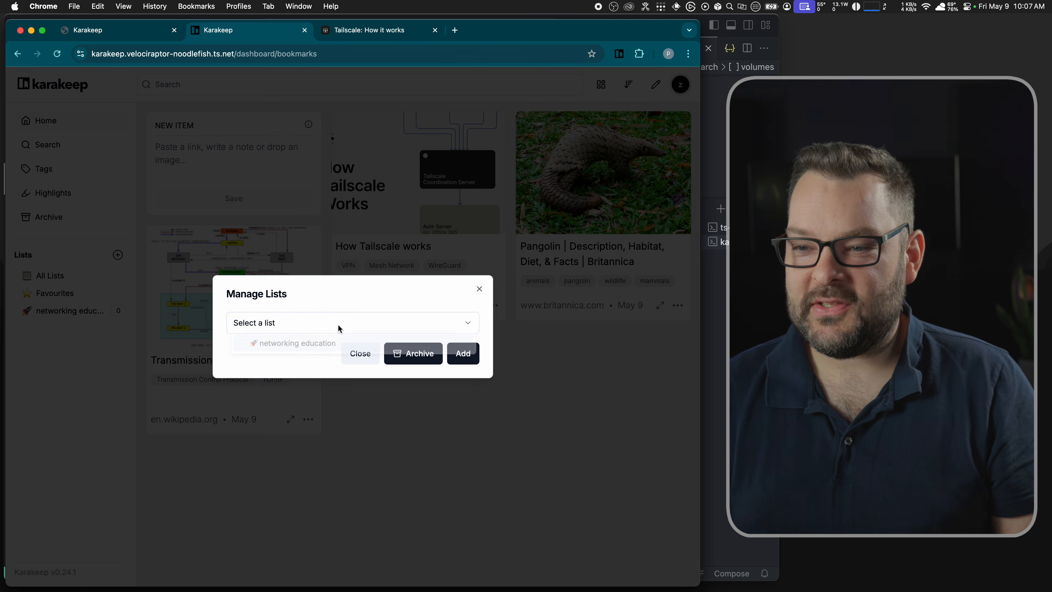
{"action": "left_click", "coordinate": [306, 349]}
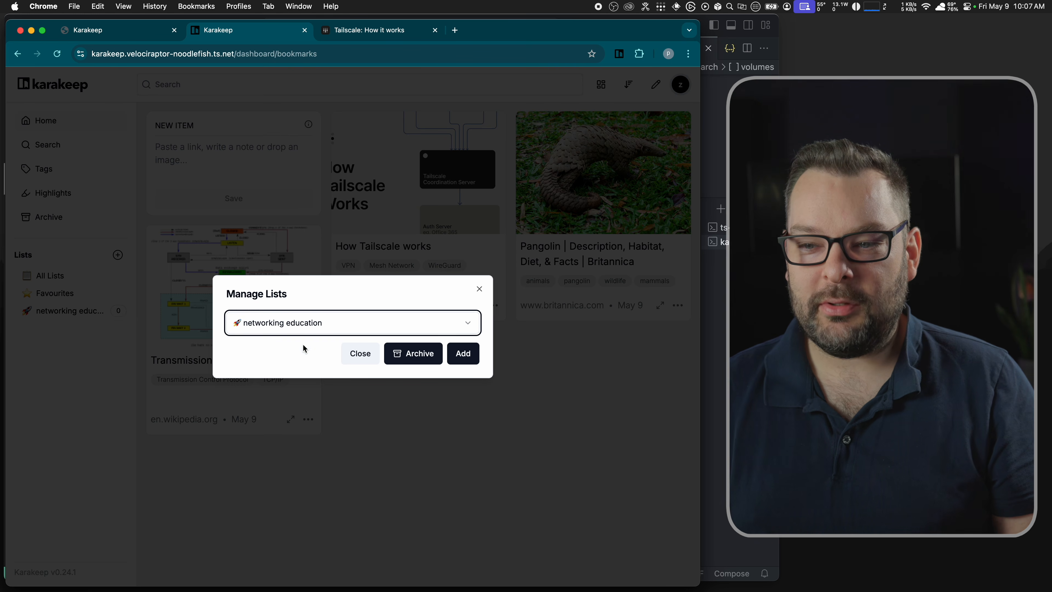
{"action": "left_click", "coordinate": [468, 361]}
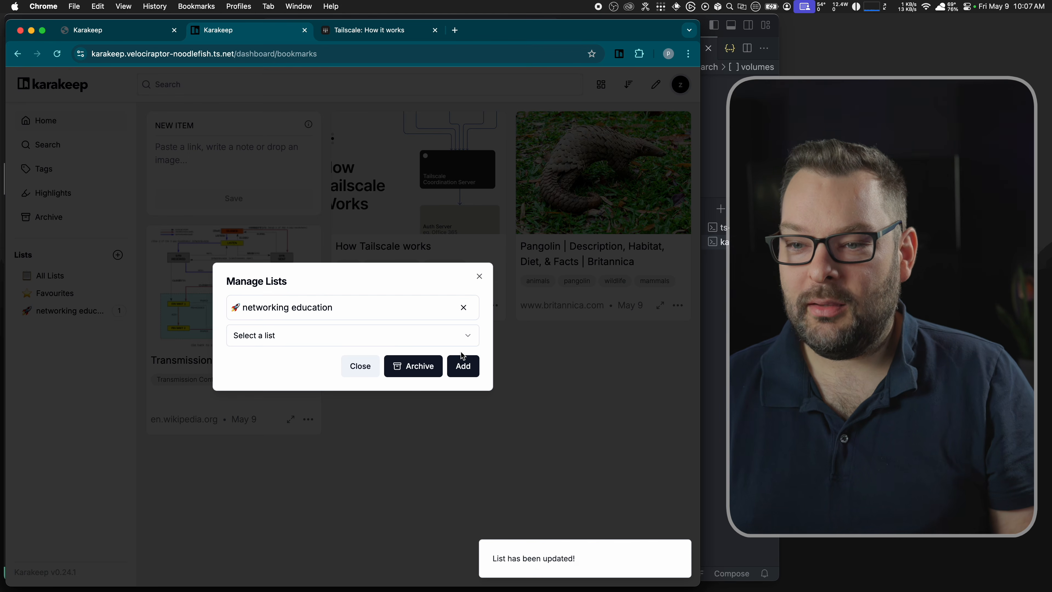
{"action": "left_click", "coordinate": [479, 277]}
{"action": "left_click", "coordinate": [493, 307]}
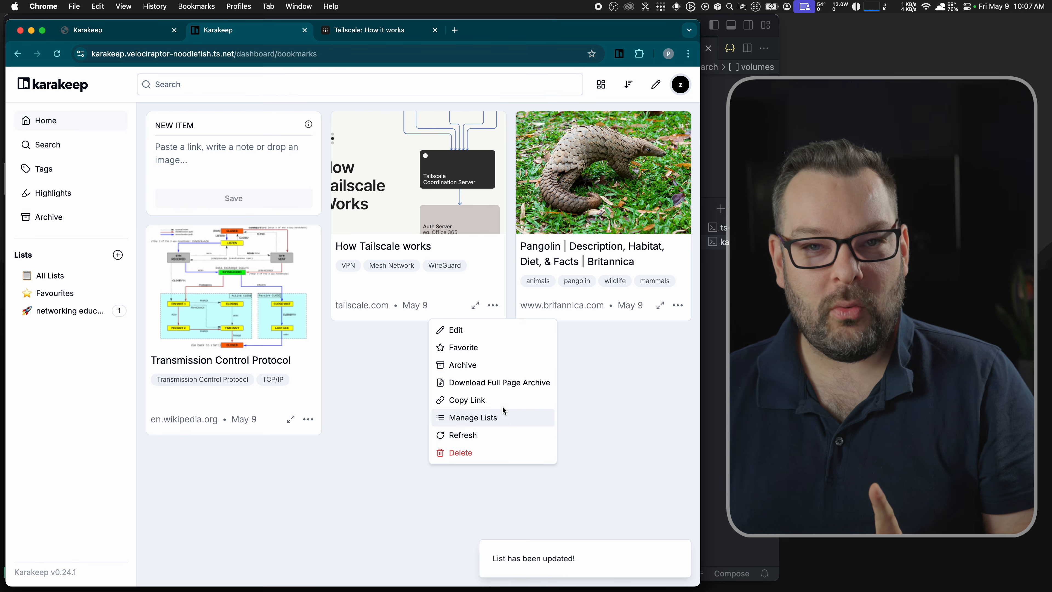
{"action": "left_click", "coordinate": [527, 386]}
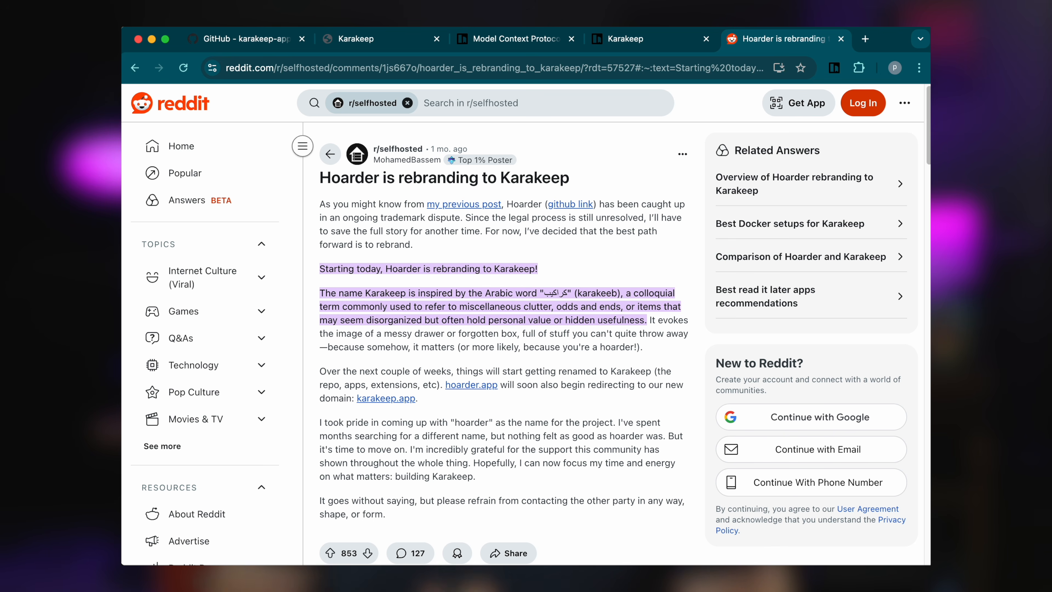
Step: Close the Reddit post about Hoarder's rename to Karakeep, landing on the GitHub tab
{"action": "key", "text": "super+w"}
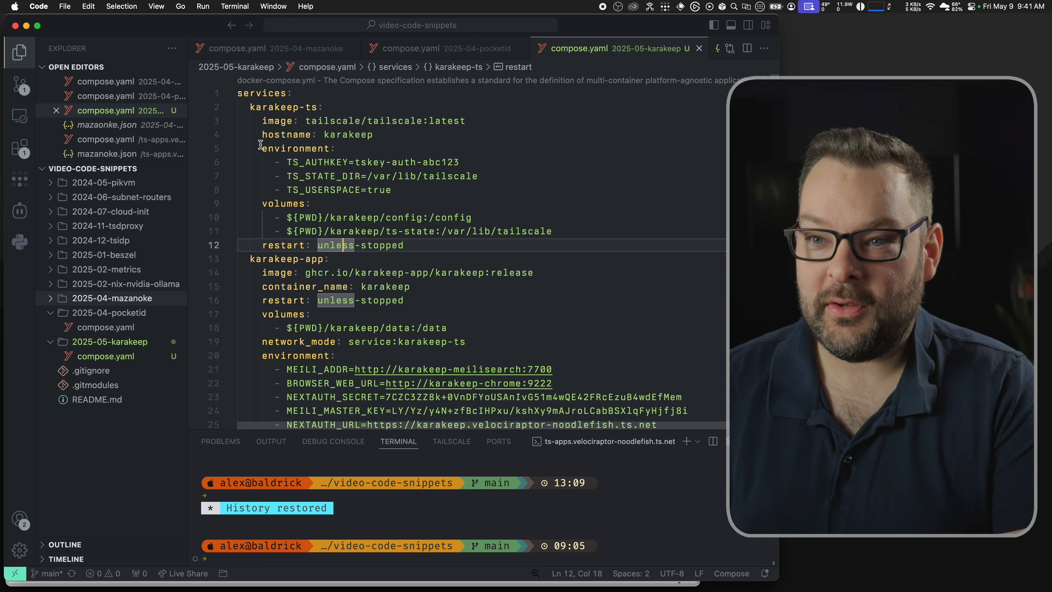
Step: Fold the karakeep-ts service and select karakeep-app's network_mode: service:karakeep-ts line
{"action": "triple_click", "coordinate": [260, 106]}
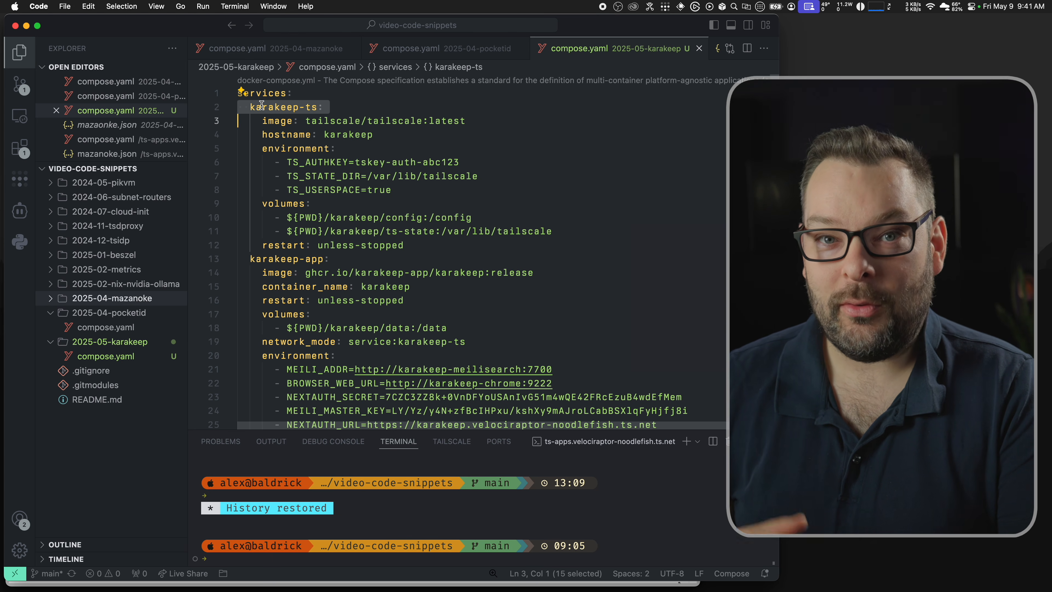
{"action": "left_click", "coordinate": [230, 108]}
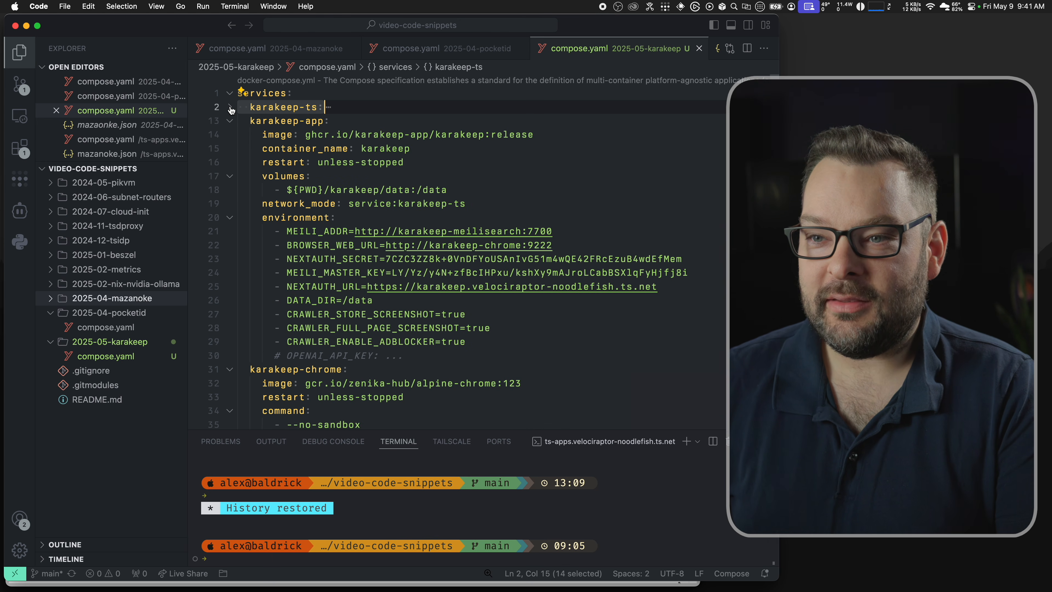
{"action": "left_click", "coordinate": [310, 122]}
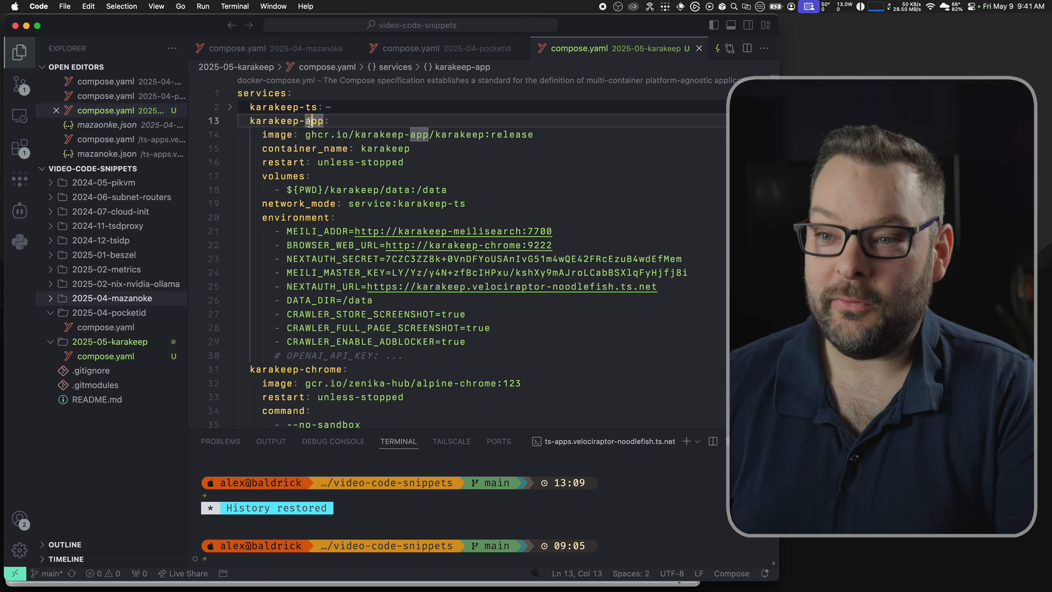
{"action": "left_click_drag", "start_coordinate": [465, 203], "coordinate": [262, 205]}
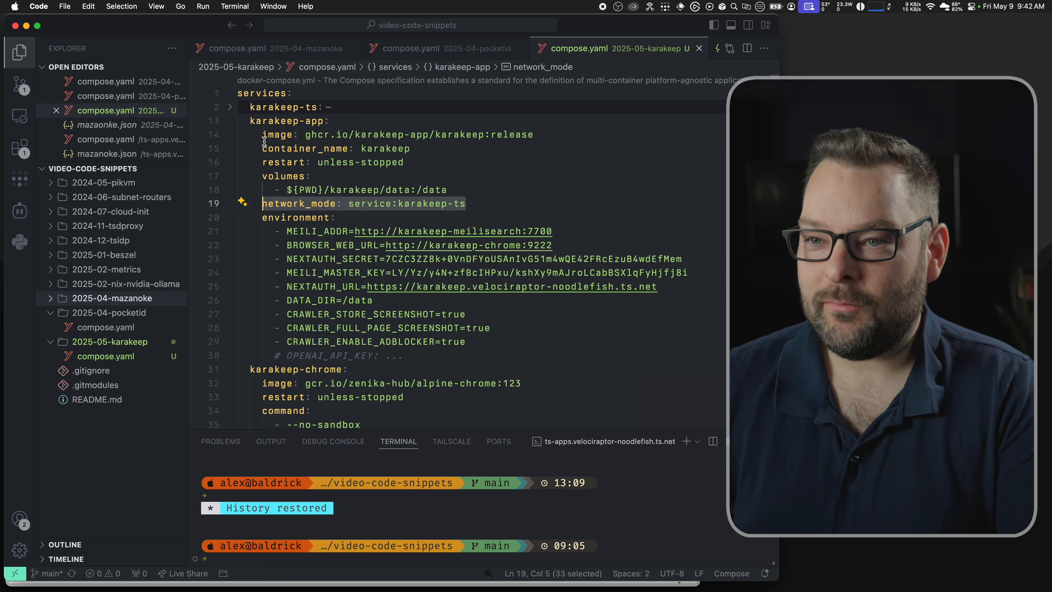
{"action": "left_click", "coordinate": [283, 123]}
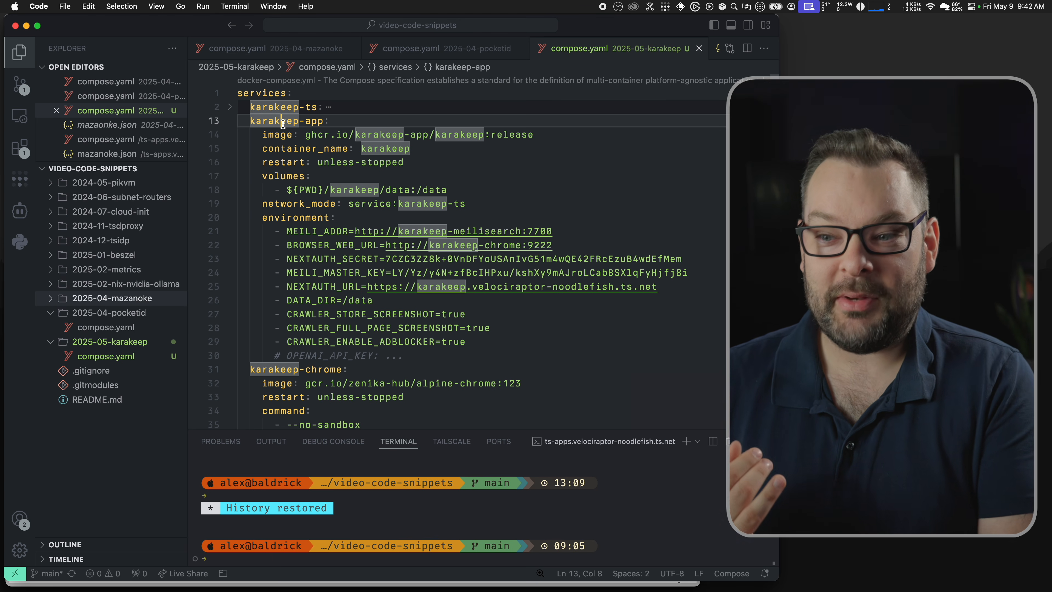
{"action": "scroll", "coordinate": [336, 231], "scroll_direction": "down", "scroll_amount": 5}
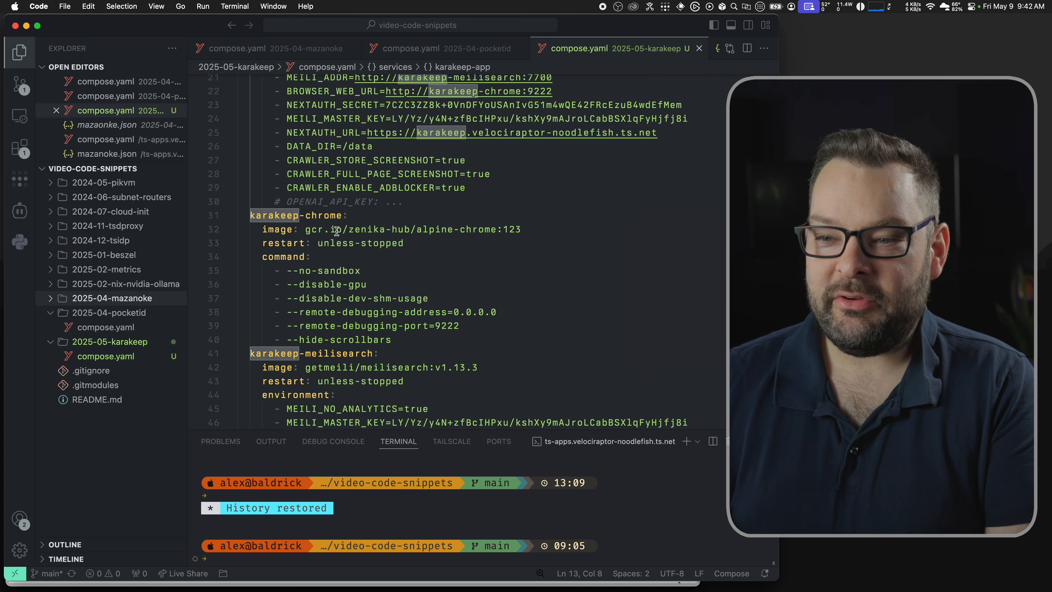
{"action": "left_click_drag", "start_coordinate": [396, 337], "coordinate": [238, 212]}
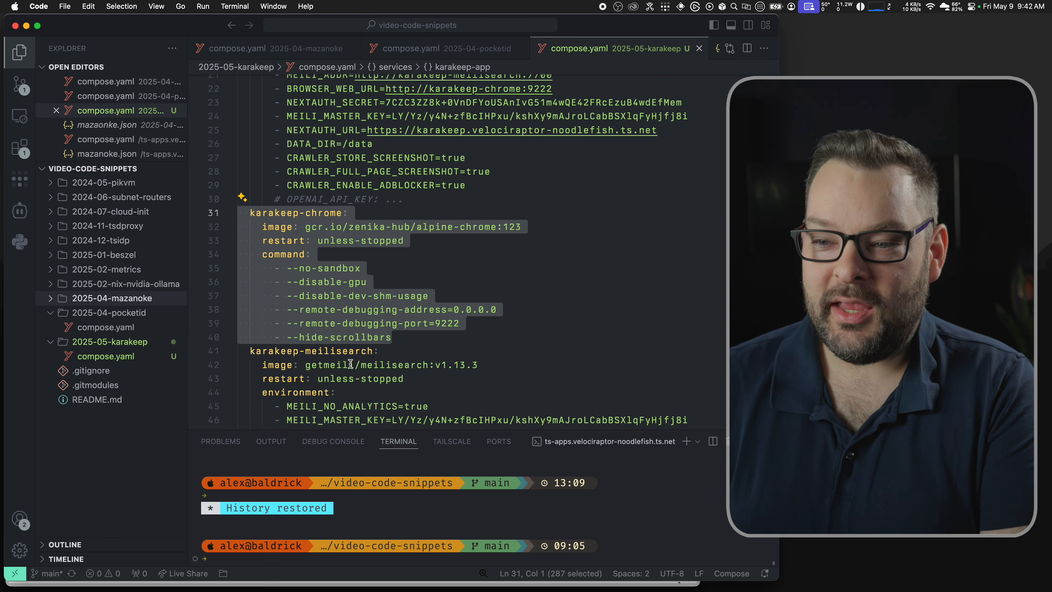
{"action": "left_click", "coordinate": [332, 351]}
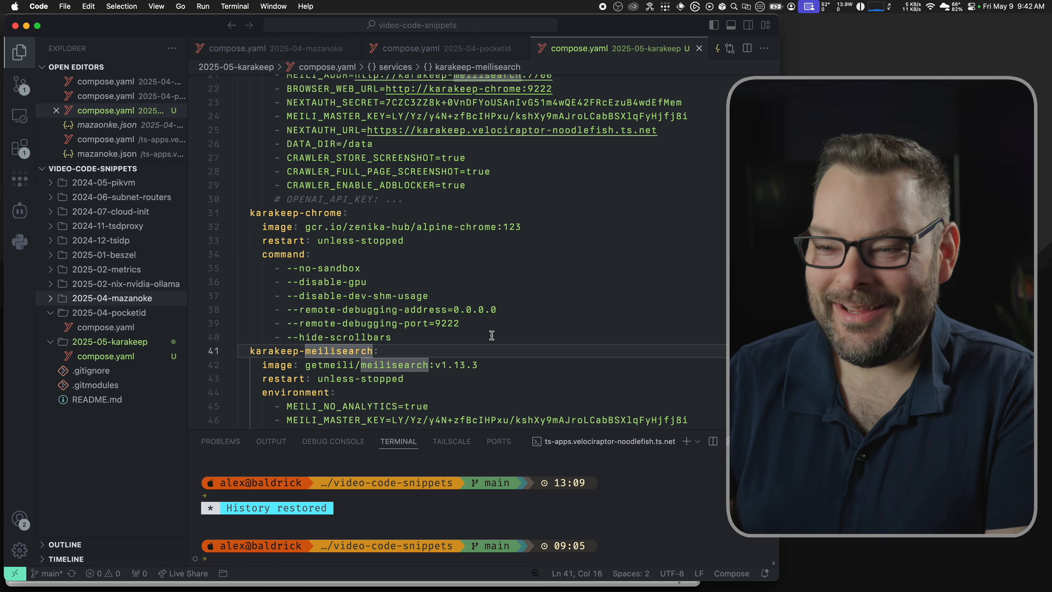
{"action": "scroll", "coordinate": [482, 336], "scroll_direction": "down", "scroll_amount": 5}
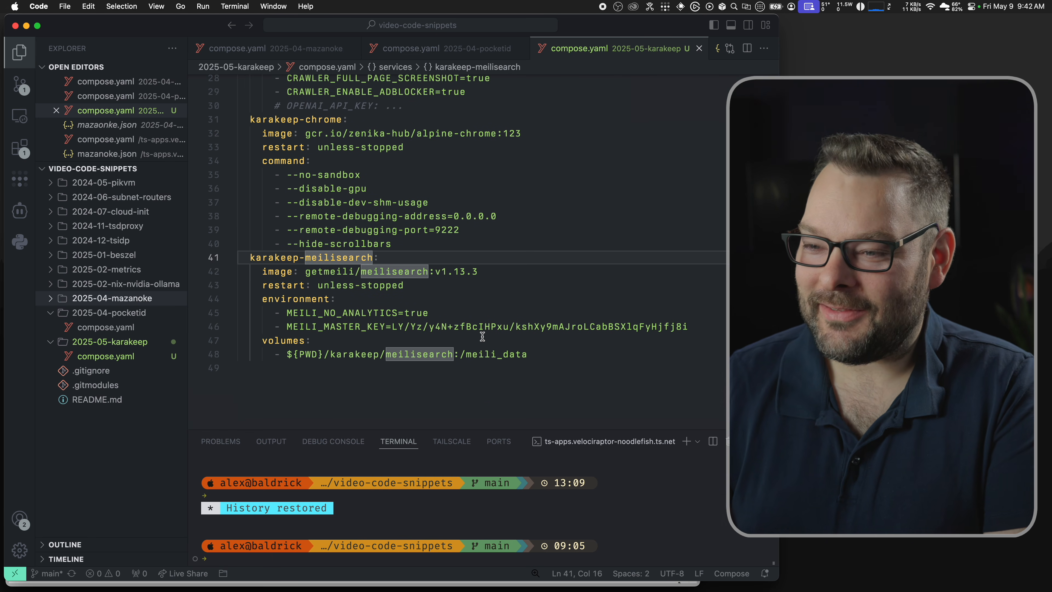
{"action": "scroll", "coordinate": [483, 336], "scroll_direction": "up", "scroll_amount": 1}
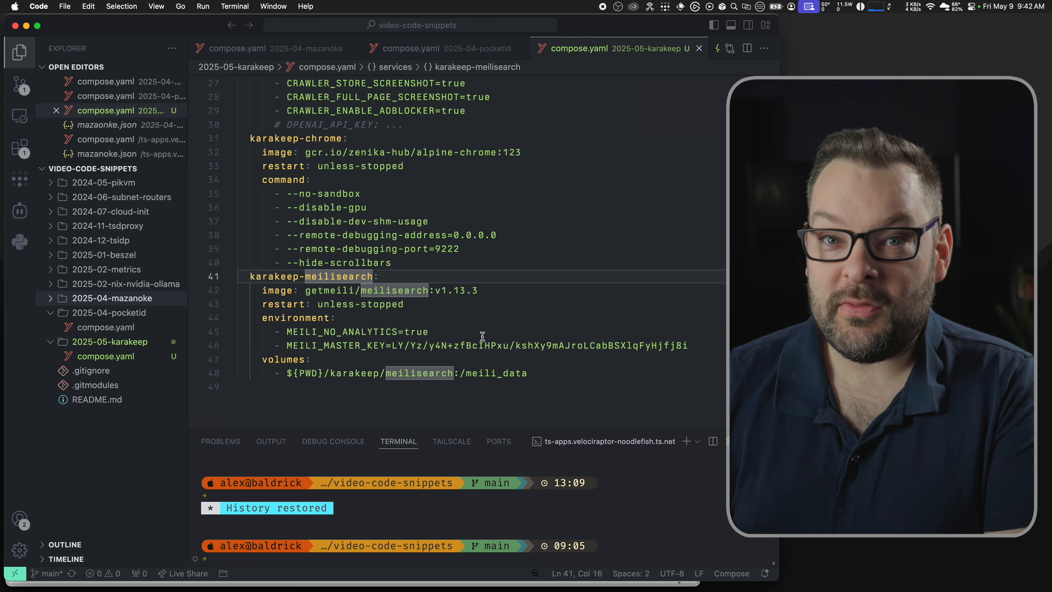
{"action": "scroll", "coordinate": [482, 335], "scroll_direction": "up", "scroll_amount": 5}
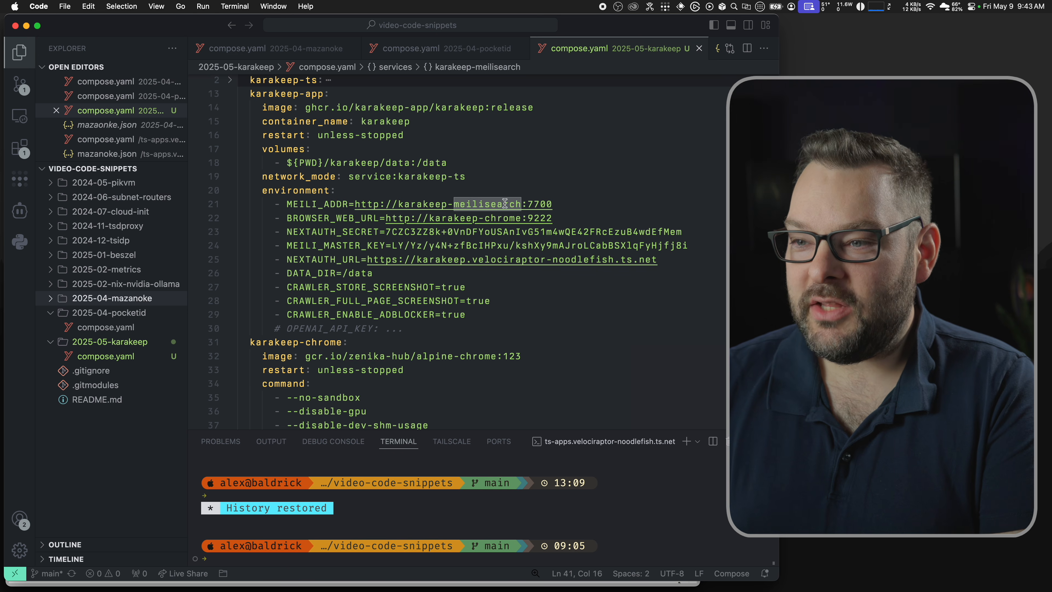
{"action": "left_click", "coordinate": [357, 189]}
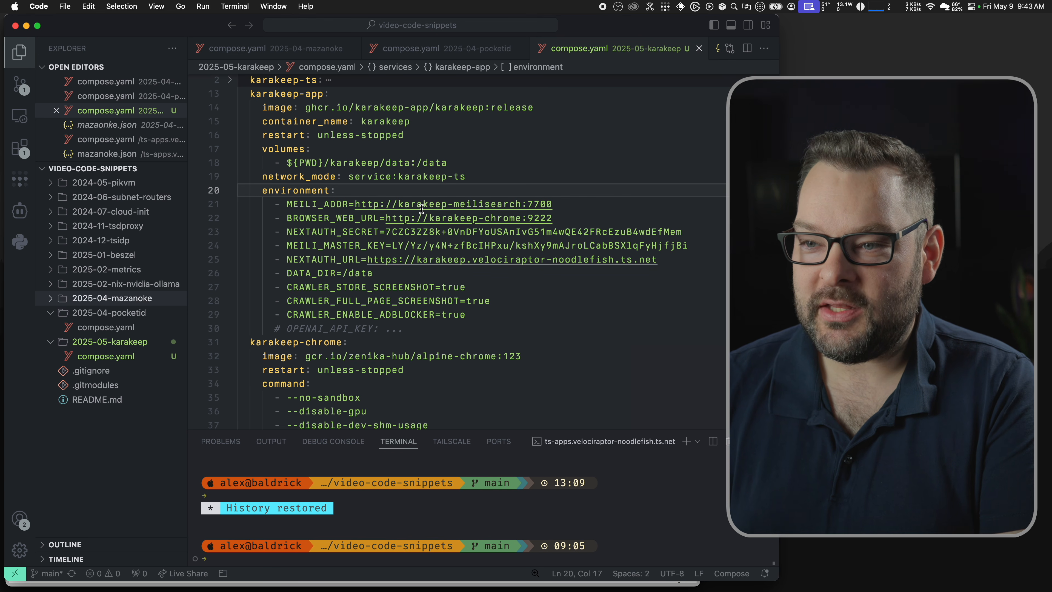
{"action": "left_click", "coordinate": [268, 204]}
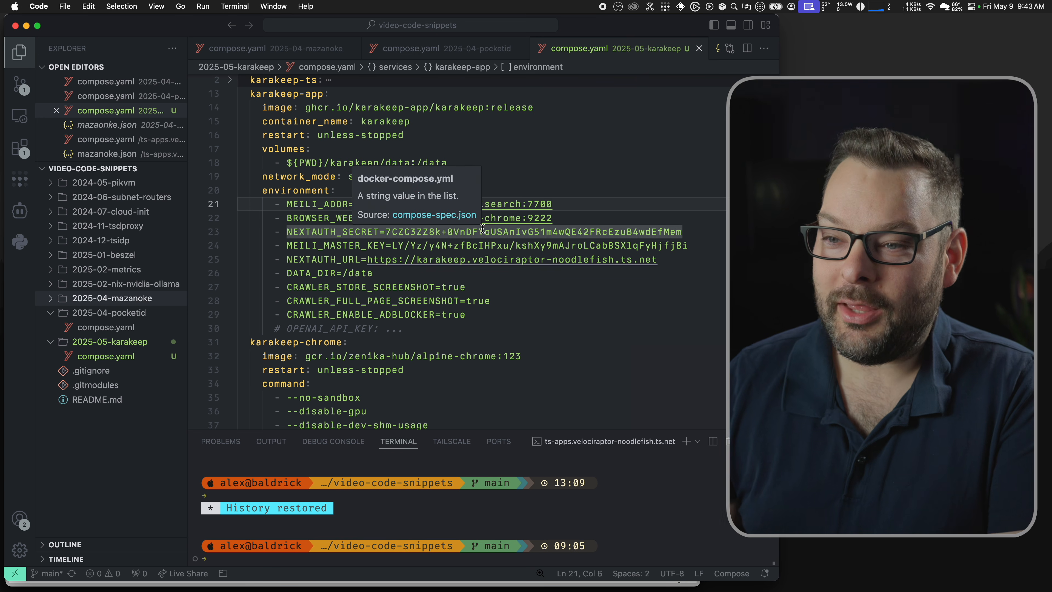
{"action": "double_click", "coordinate": [578, 217]}
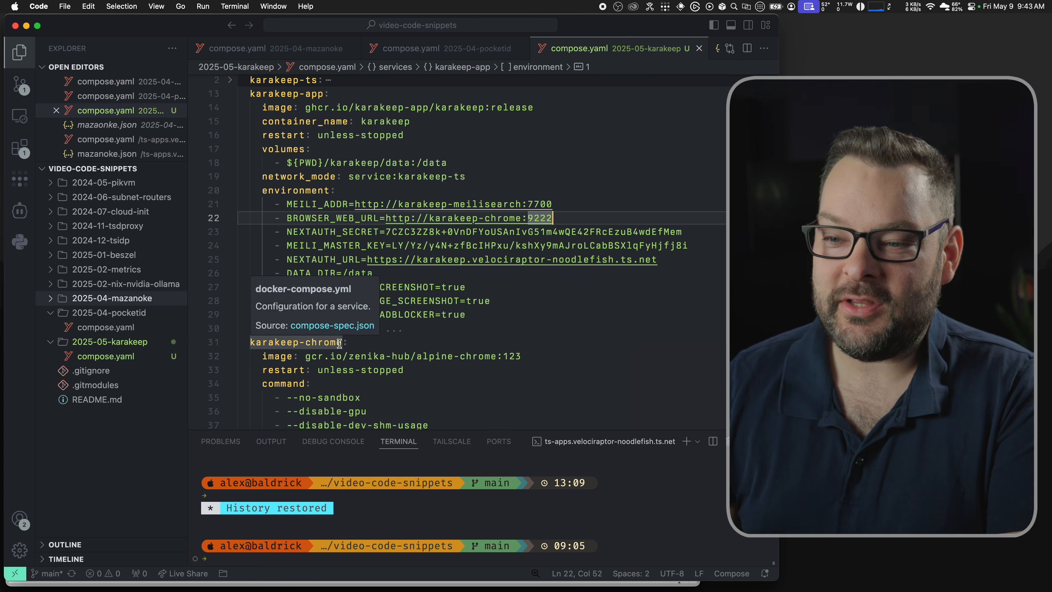
{"action": "left_click_drag", "start_coordinate": [343, 343], "coordinate": [250, 342]}
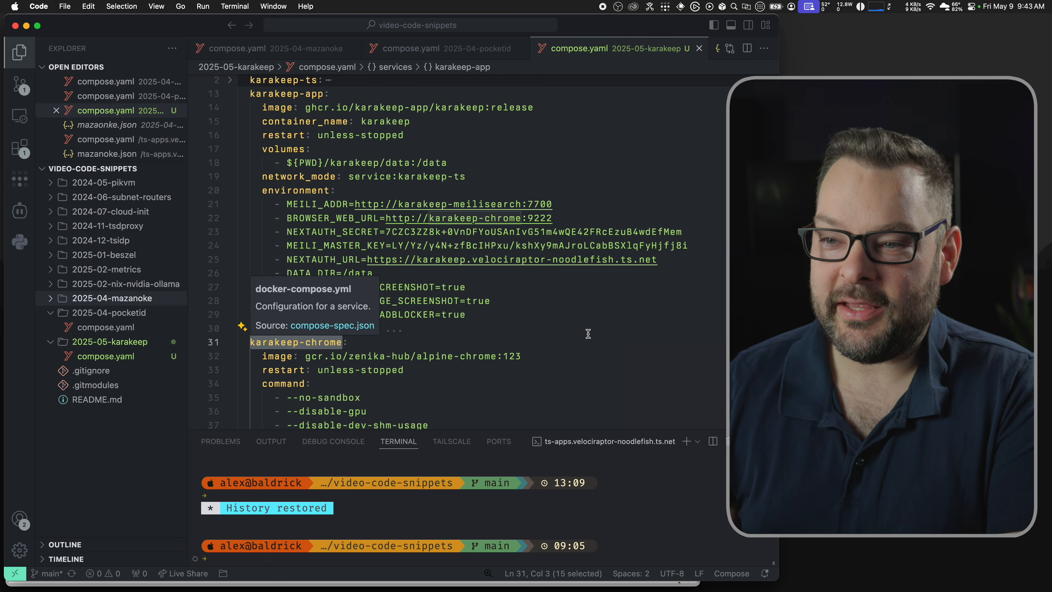
{"action": "left_click", "coordinate": [280, 122]}
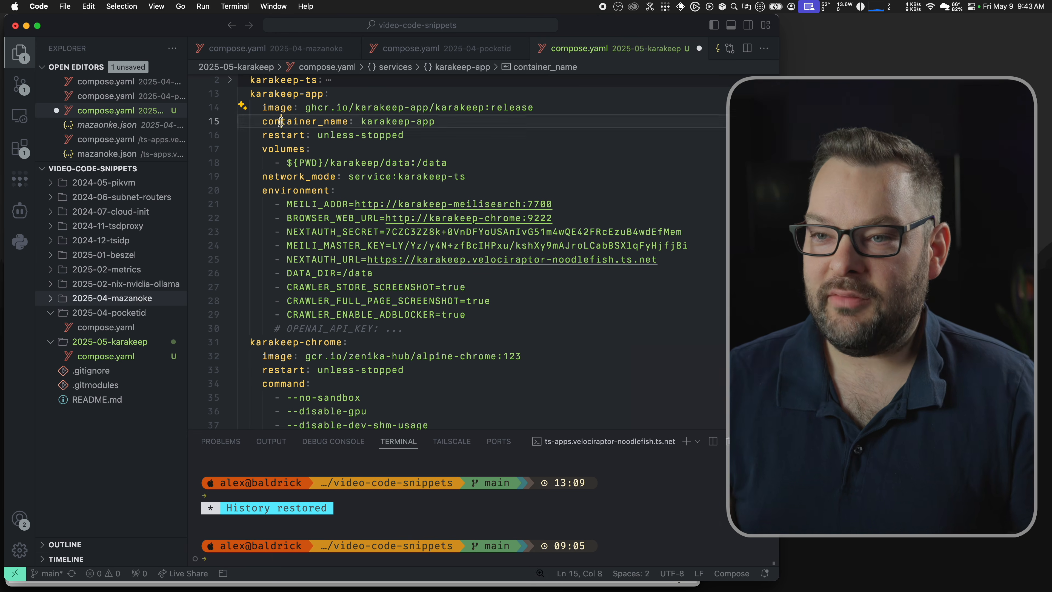
Step: Copy the container_name line under the chrome image and rename it karakeep-chrome
{"action": "triple_click", "coordinate": [281, 122]}
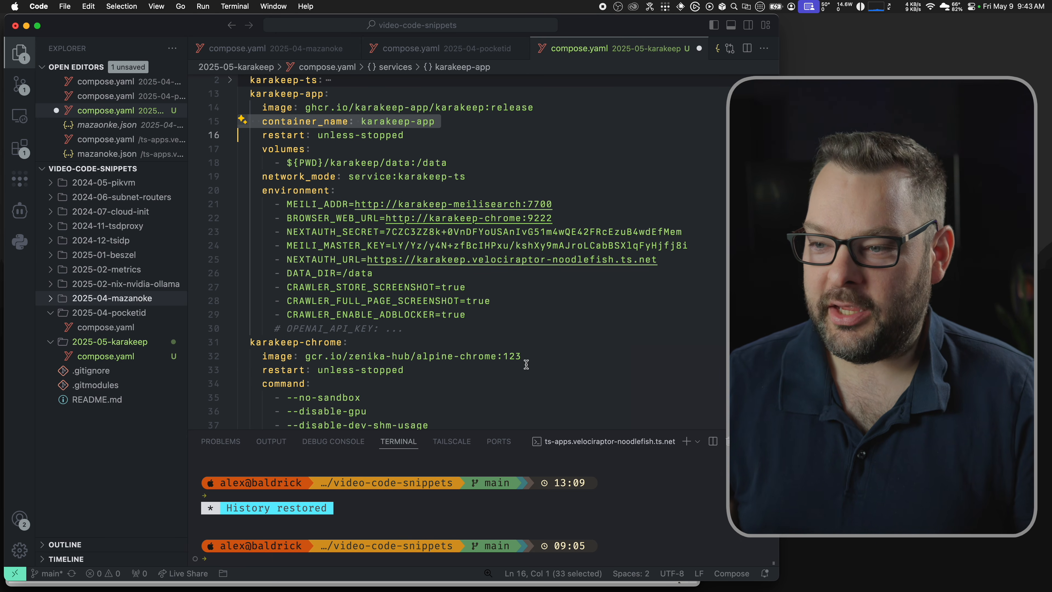
{"action": "key", "text": "cmd+c"}
{"action": "left_click", "coordinate": [537, 355]}
{"action": "key", "text": "Return"}
{"action": "key", "text": "cmd+v"}
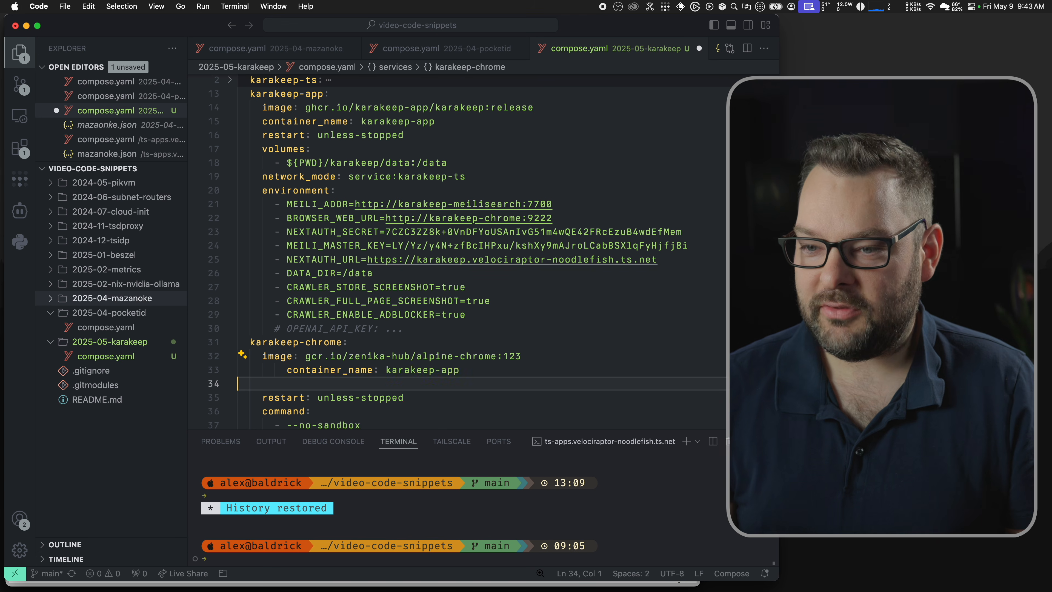
{"action": "key", "text": "BackSpace"}
{"action": "key", "text": "shift+Tab"}
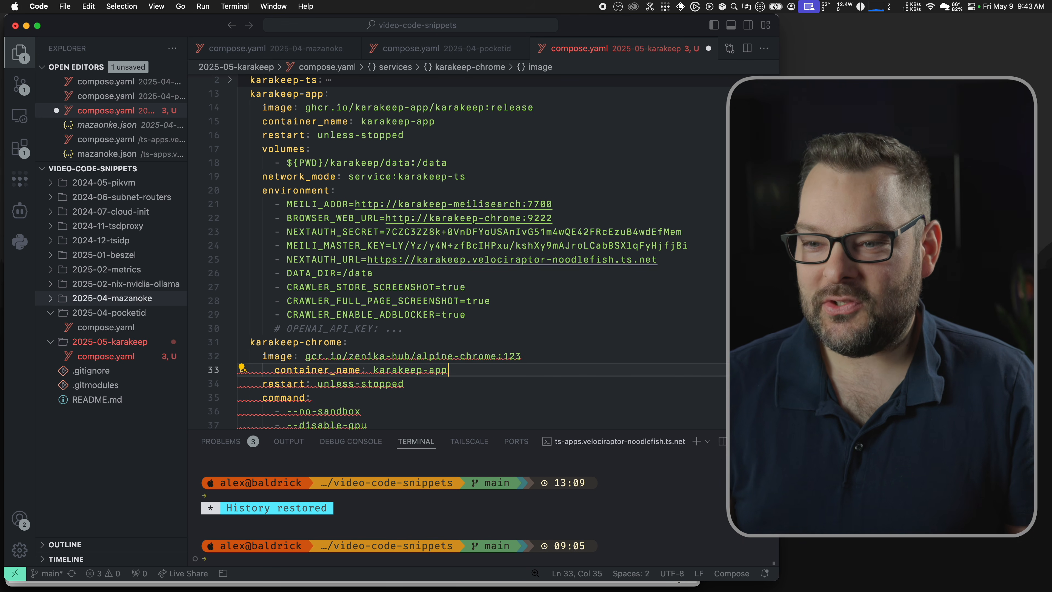
{"action": "key", "text": "BackSpace"}
{"action": "key", "text": "BackSpace"}
{"action": "key", "text": "BackSpace"}
{"action": "type", "text": "chrome"}
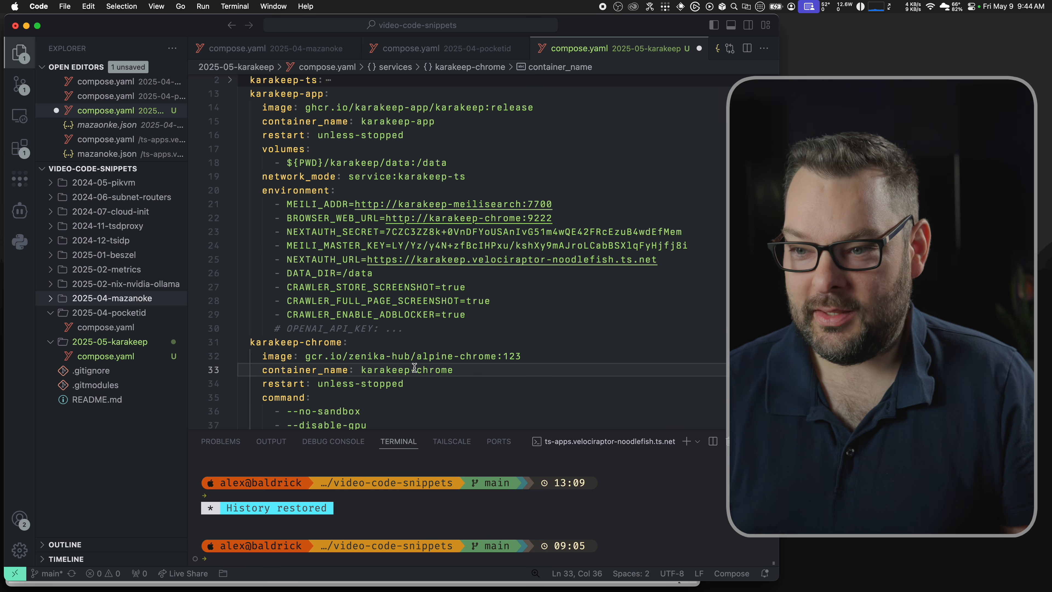
{"action": "scroll", "coordinate": [414, 368], "scroll_direction": "down", "scroll_amount": 5}
{"action": "key", "text": "cmd+shift+Left"}
Step: Add container_name karakeep-meilisearch under the meilisearch image line
{"action": "scroll", "coordinate": [414, 367], "scroll_direction": "down", "scroll_amount": 4}
{"action": "left_click", "coordinate": [476, 257]}
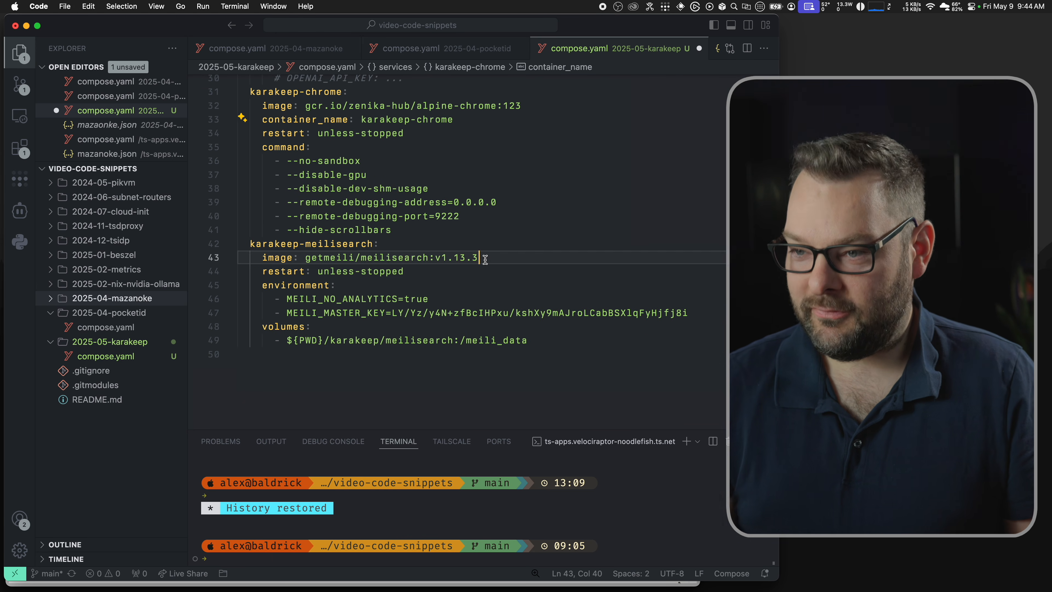
{"action": "key", "text": "Return"}
{"action": "key", "text": "cmd+v"}
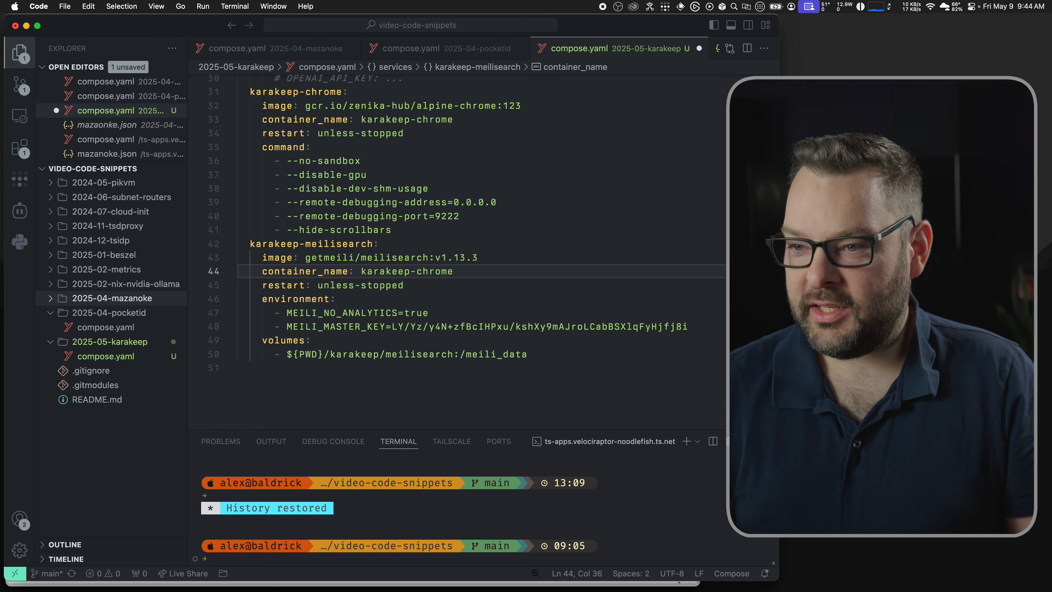
{"action": "key", "text": "BackSpace"}
{"action": "key", "text": "BackSpace"}
{"action": "key", "text": "BackSpace"}
{"action": "key", "text": "BackSpace"}
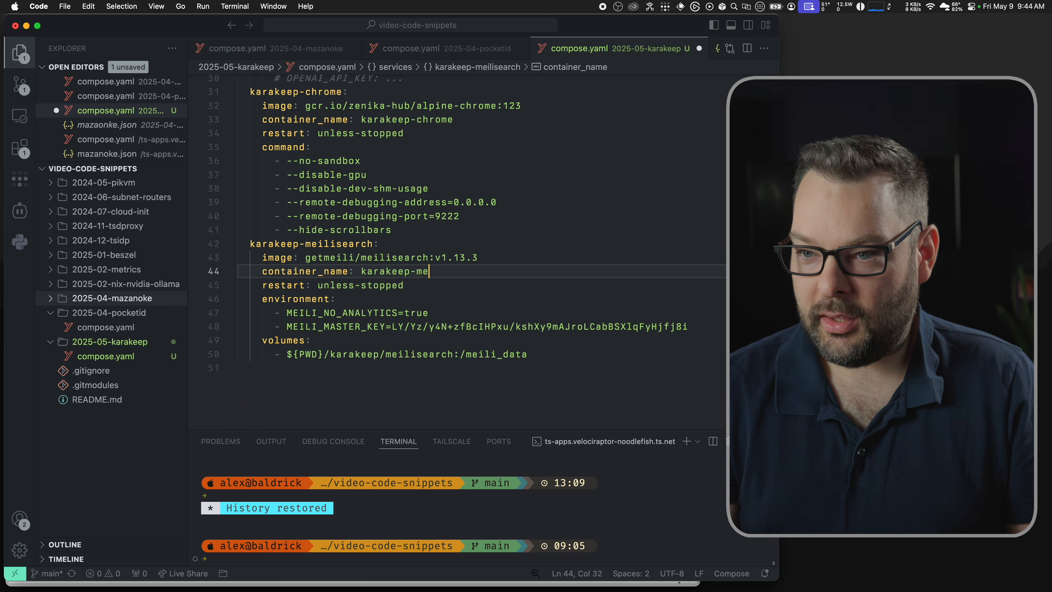
{"action": "type", "text": "meilisearch:7700"}
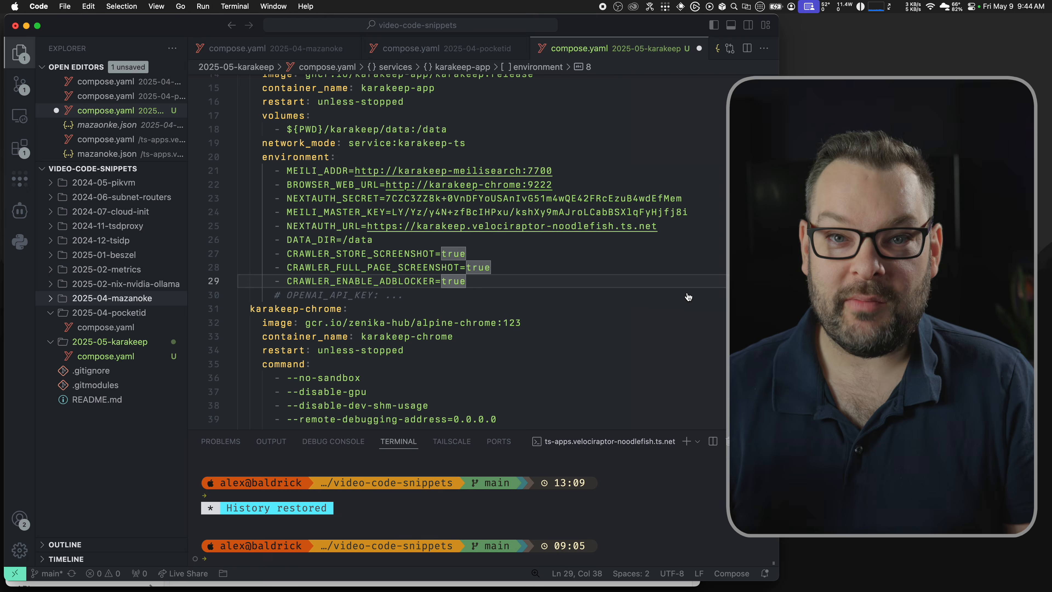
{"action": "key", "text": "super+Tab"}
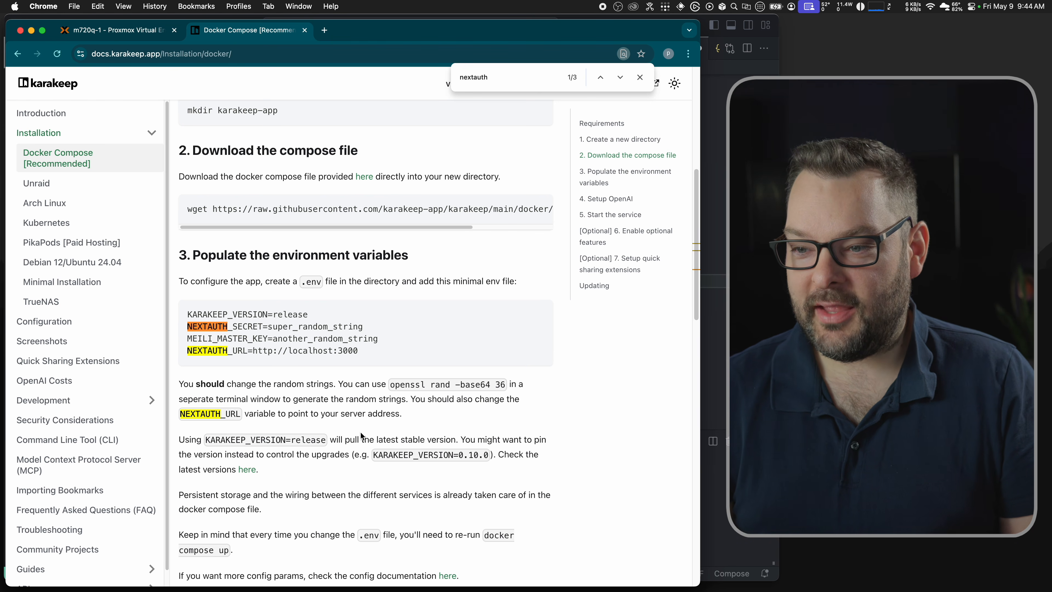
Step: Generate a random string with openssl rand -base64 36 in the terminal and copy it
{"action": "left_click_drag", "start_coordinate": [391, 384], "coordinate": [502, 388]}
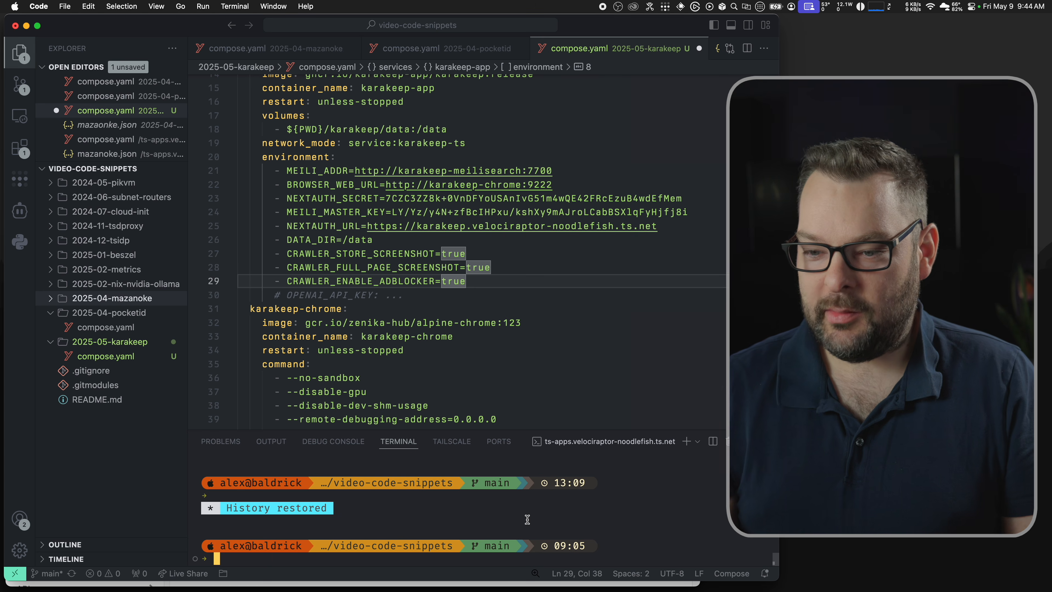
{"action": "type", "text": "openssl rand -base64 36"}
{"action": "key", "text": "Return"}
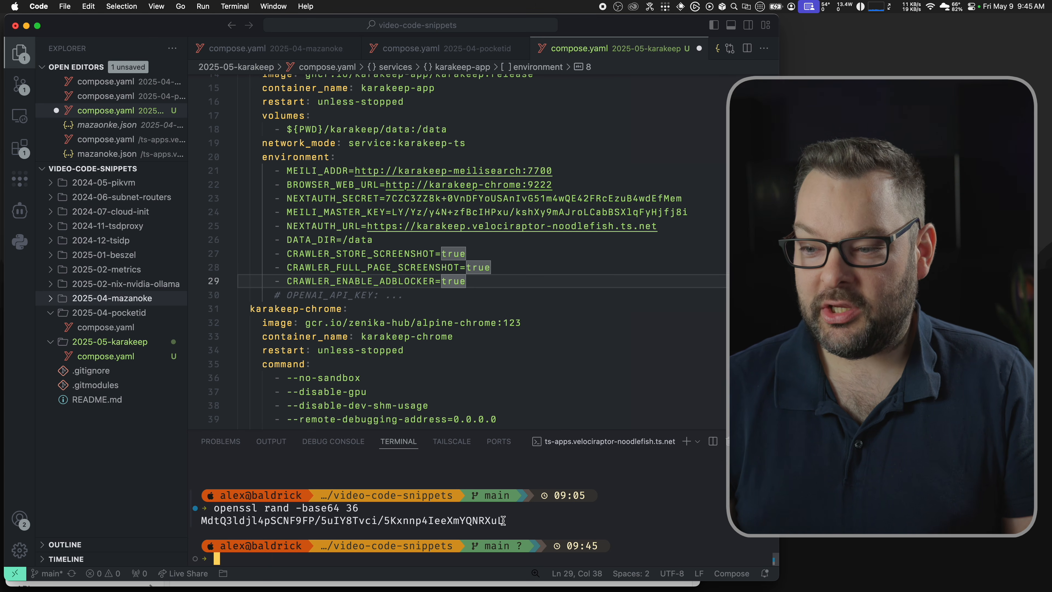
{"action": "left_click_drag", "start_coordinate": [503, 520], "coordinate": [206, 518]}
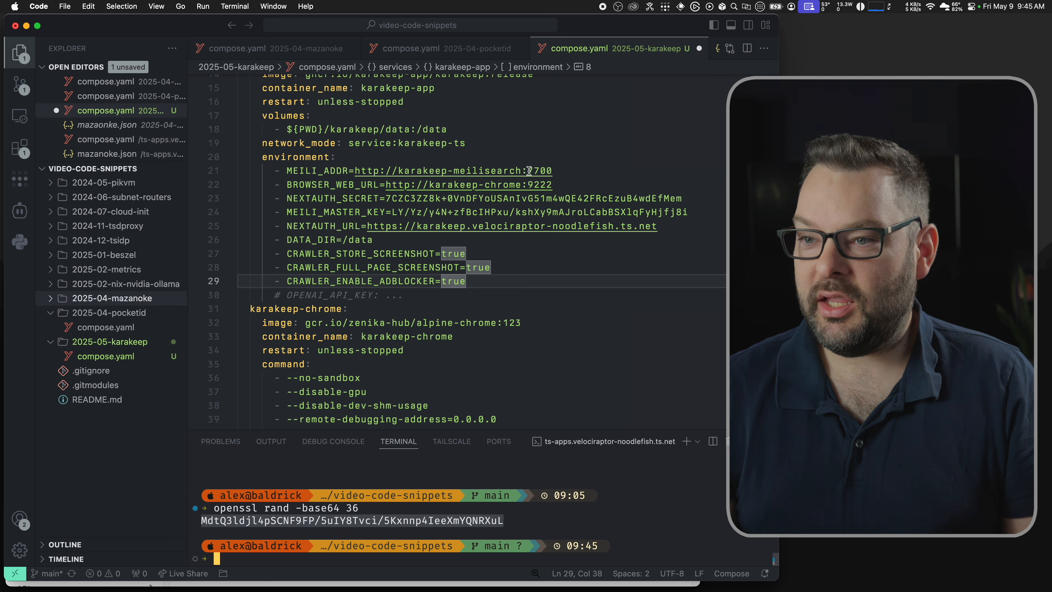
Step: Replace the NEXTAUTH_SECRET value in compose.yaml with the generated string
{"action": "left_click", "coordinate": [618, 194]}
{"action": "left_click_drag", "start_coordinate": [685, 201], "coordinate": [383, 202]}
{"action": "key", "text": "super+v"}
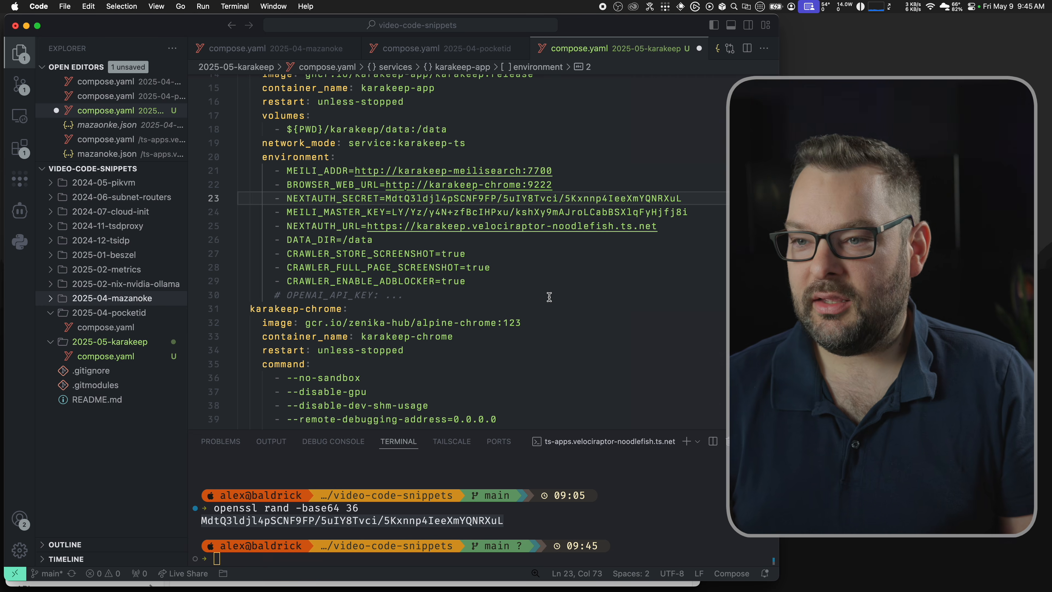
Step: Search the docs for master_key and generate a fresh openssl base64 string in the terminal
{"action": "key", "text": "super+Tab"}
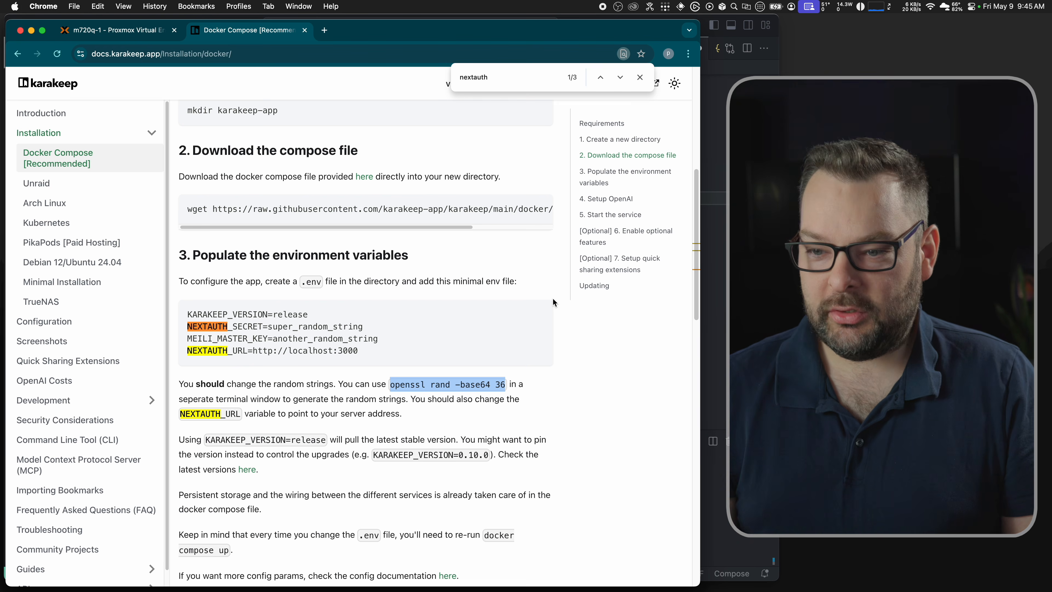
{"action": "key", "text": "super+f"}
{"action": "type", "text": "master_key"}
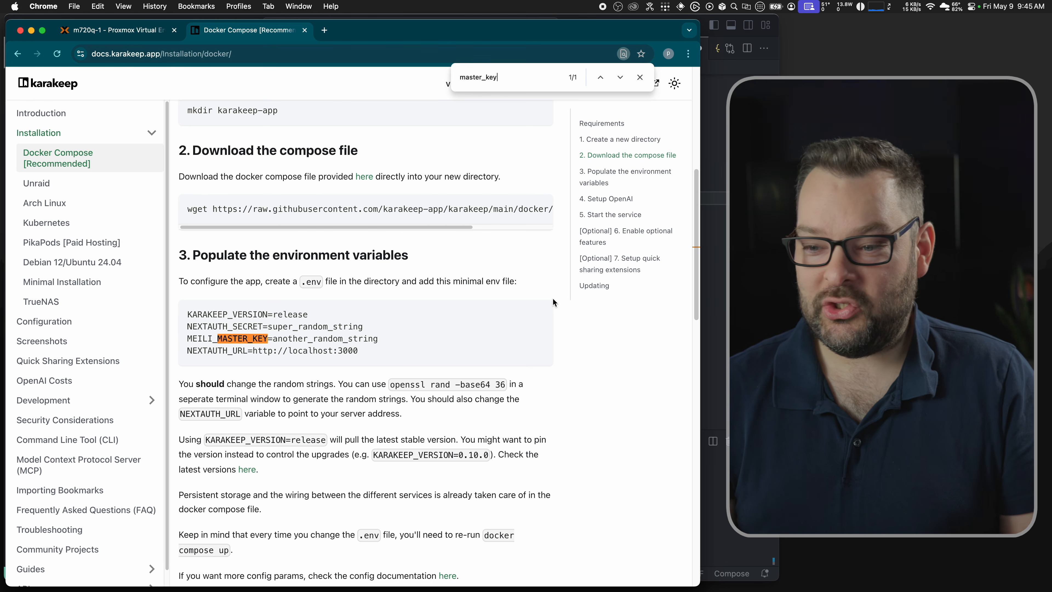
{"action": "key", "text": "super+Tab"}
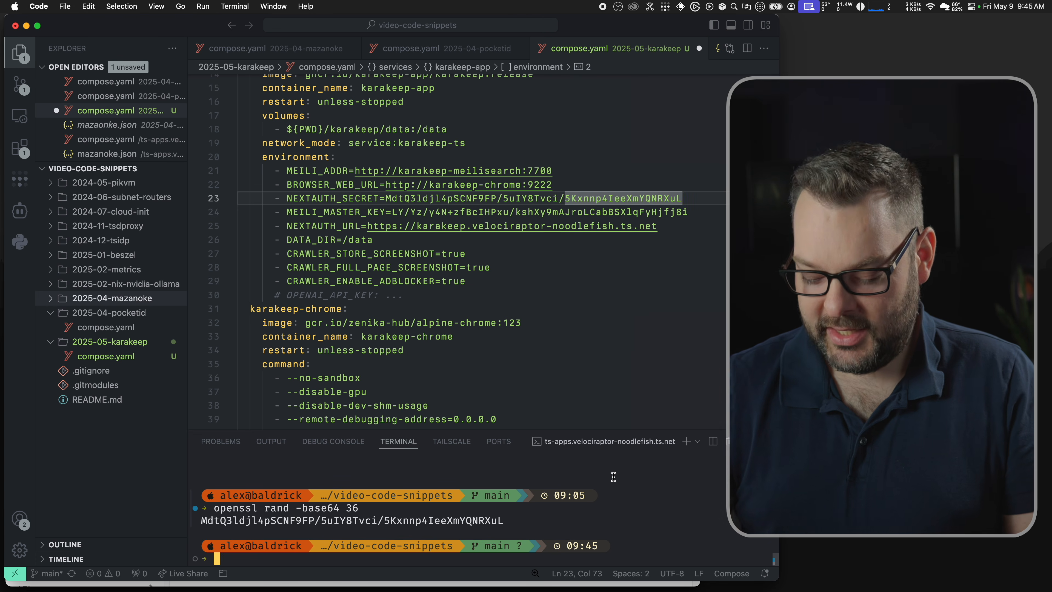
{"action": "key", "text": "Return"}
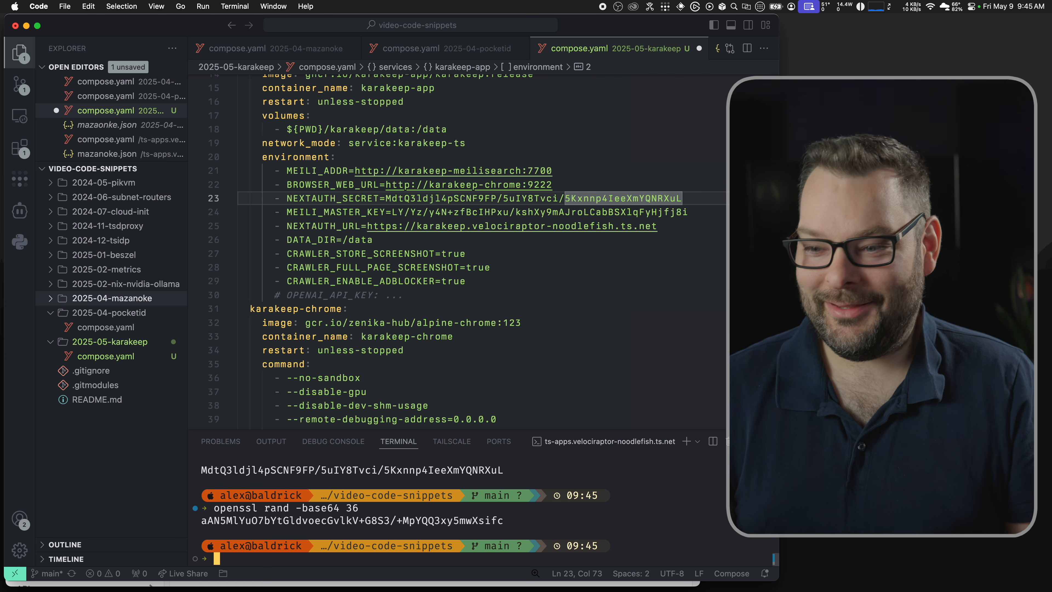
{"action": "left_click_drag", "start_coordinate": [505, 523], "coordinate": [194, 526]}
{"action": "key", "text": "super+c"}
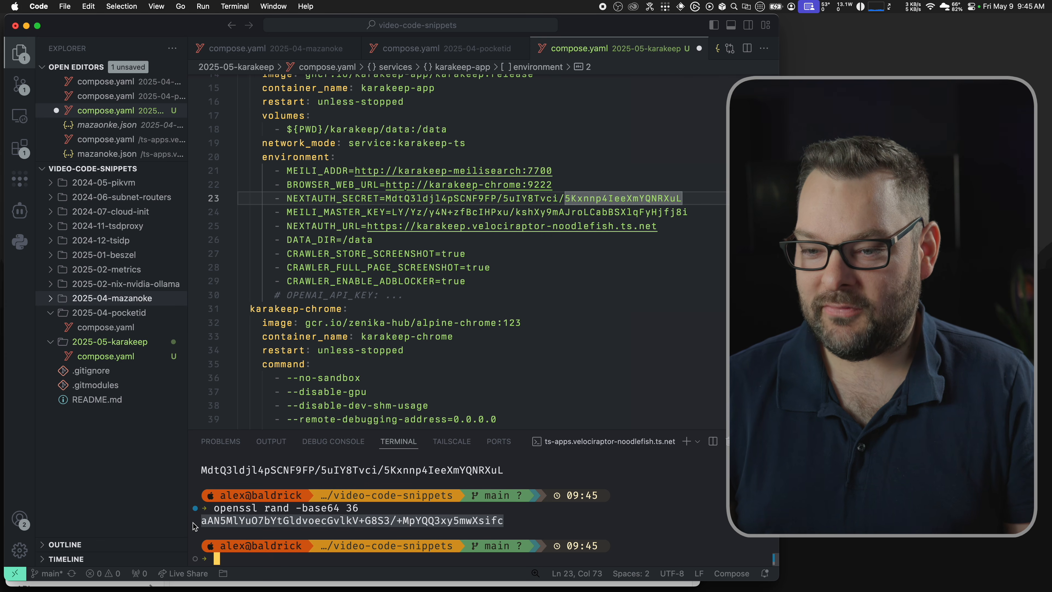
Step: Paste the new string as MEILI_MASTER_KEY in both karakeep-app and karakeep-meilisearch
{"action": "left_click_drag", "start_coordinate": [688, 212], "coordinate": [390, 206]}
{"action": "key", "text": "super+v"}
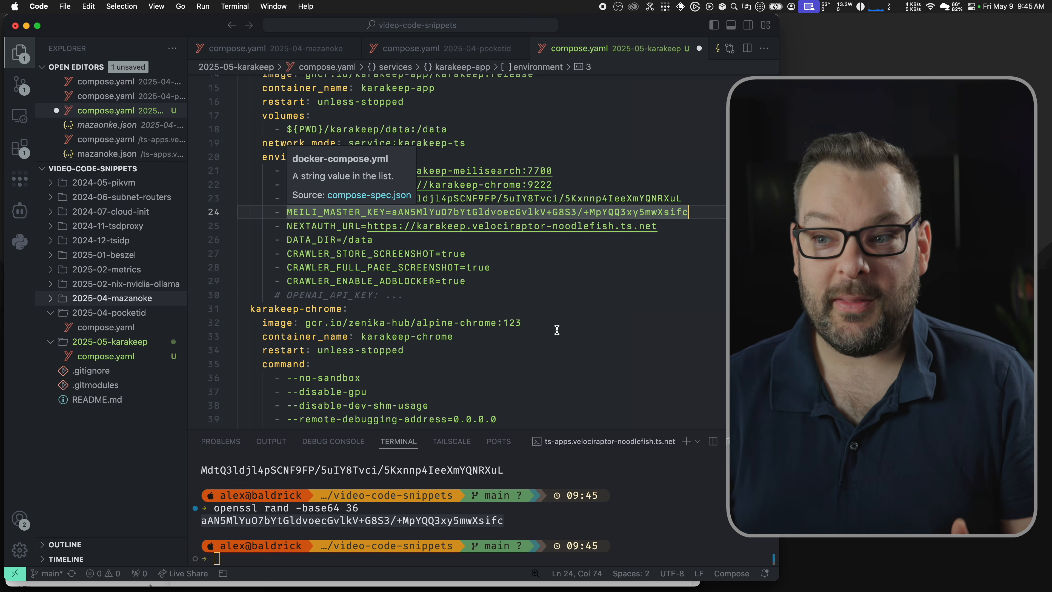
{"action": "scroll", "coordinate": [480, 249], "scroll_direction": "down", "scroll_amount": 3}
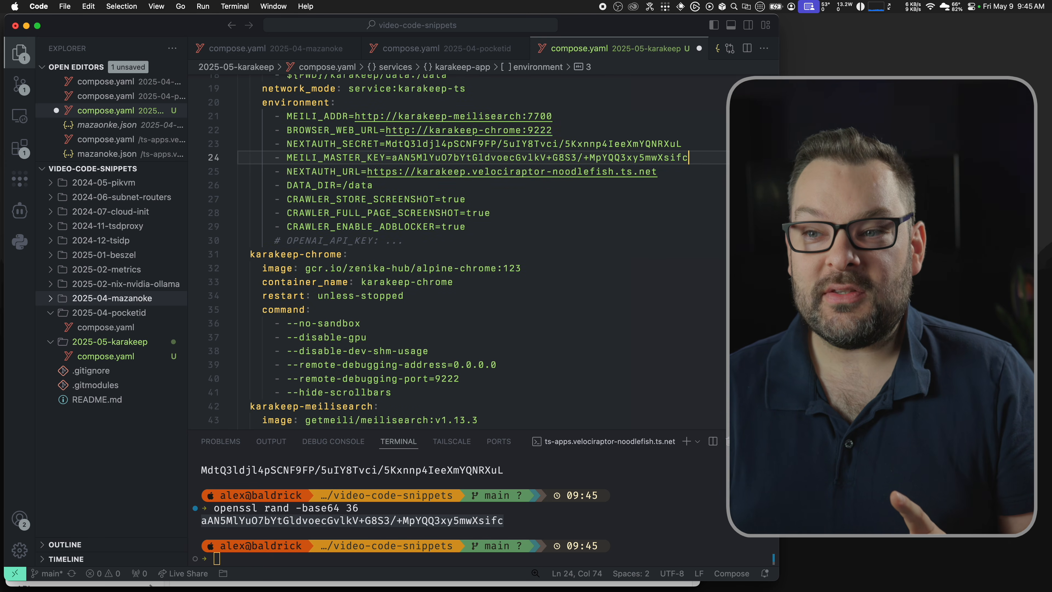
{"action": "scroll", "coordinate": [459, 249], "scroll_direction": "down", "scroll_amount": 10}
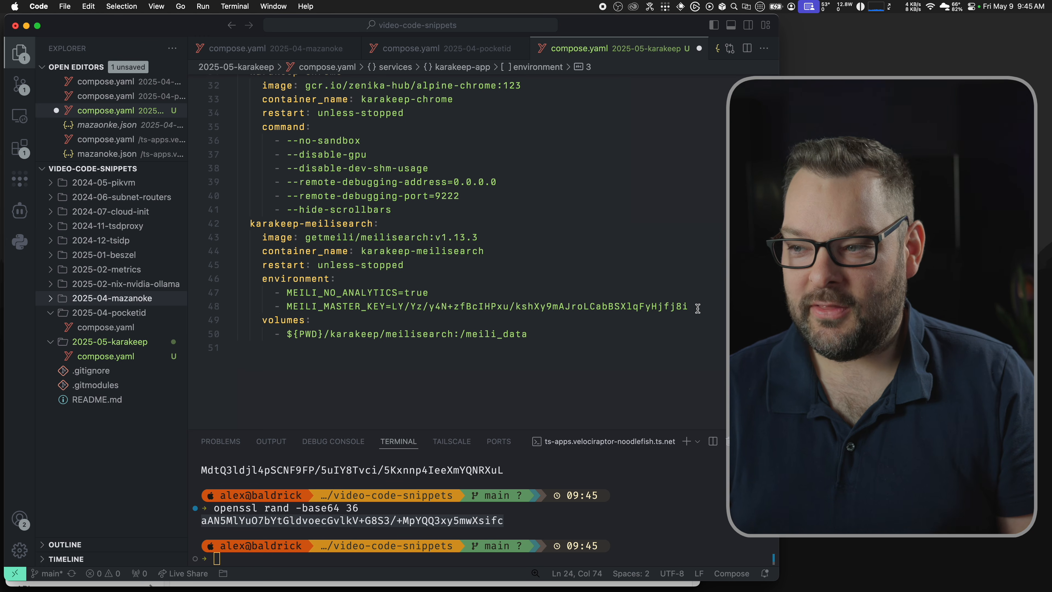
{"action": "left_click_drag", "start_coordinate": [690, 306], "coordinate": [389, 310]}
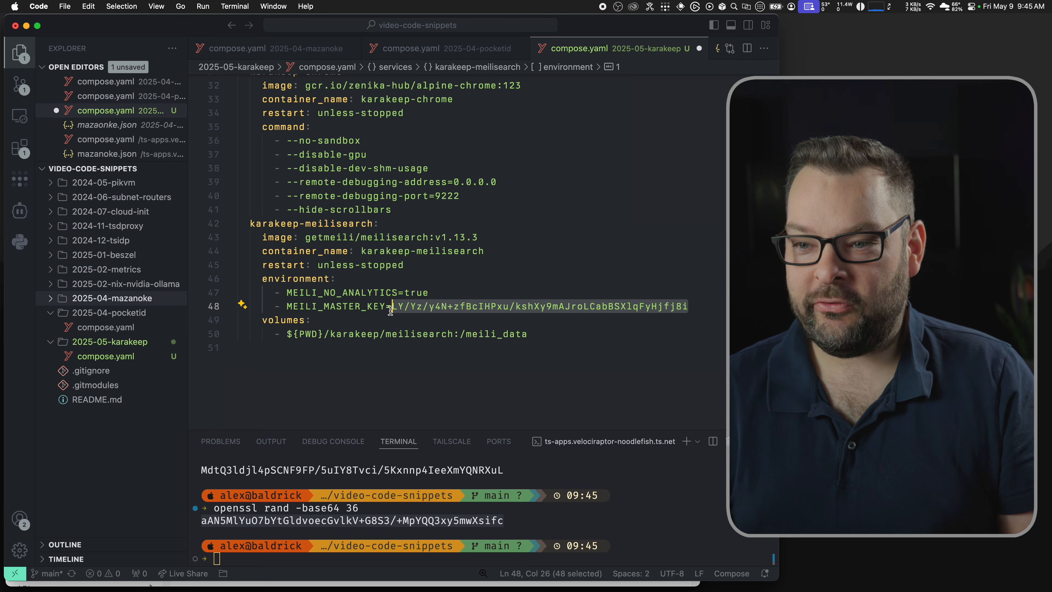
{"action": "key", "text": "super+v"}
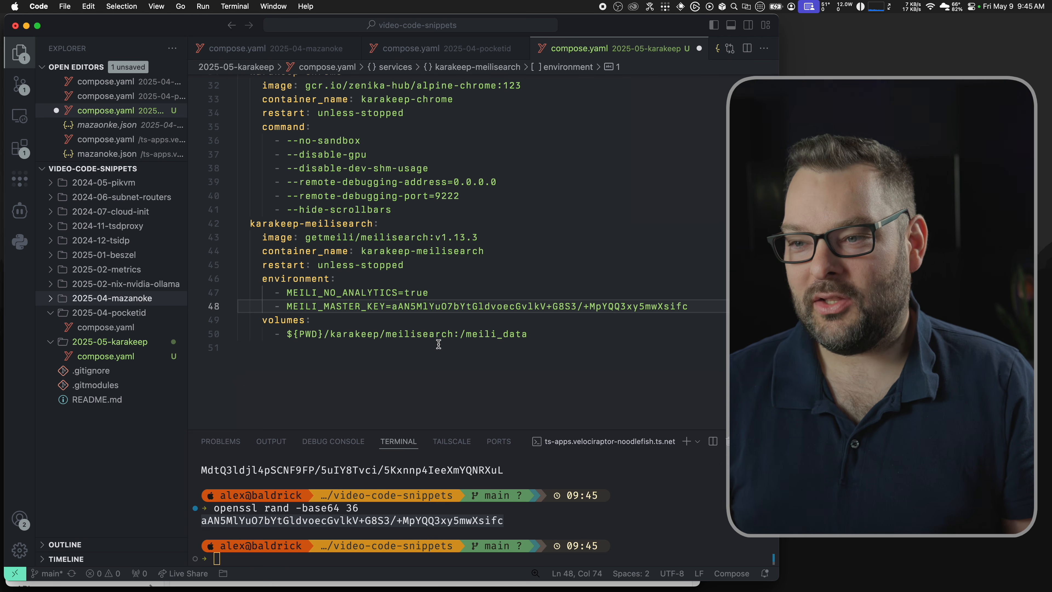
{"action": "scroll", "coordinate": [439, 344], "scroll_direction": "up", "scroll_amount": 7}
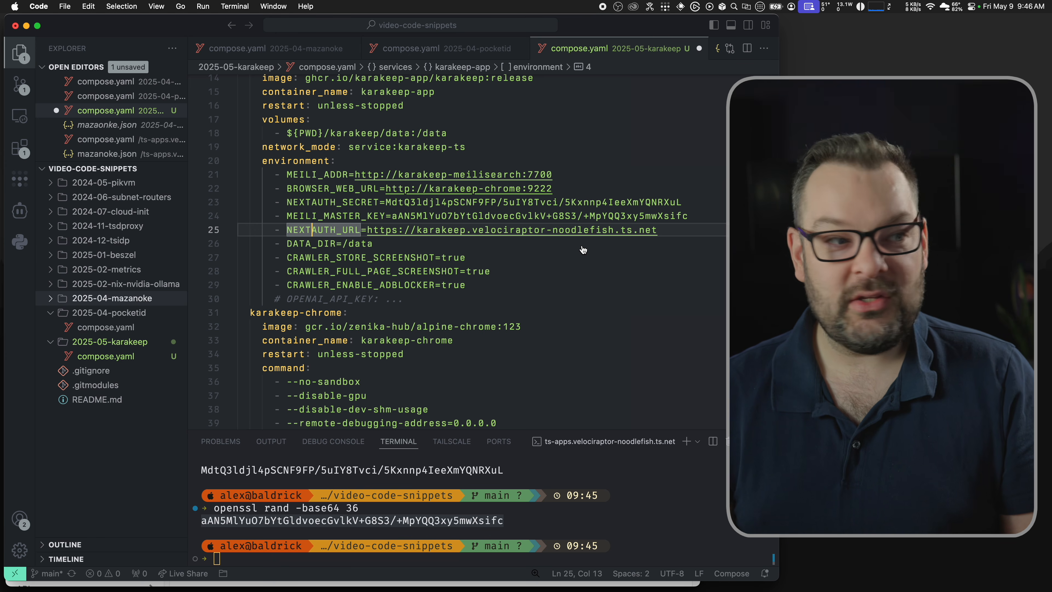
Step: Open the Tailscale admin console and sign in with a Google account
{"action": "key", "text": "super+Tab"}
{"action": "key", "text": "super+t"}
{"action": "type", "text": "tailscale.com"}
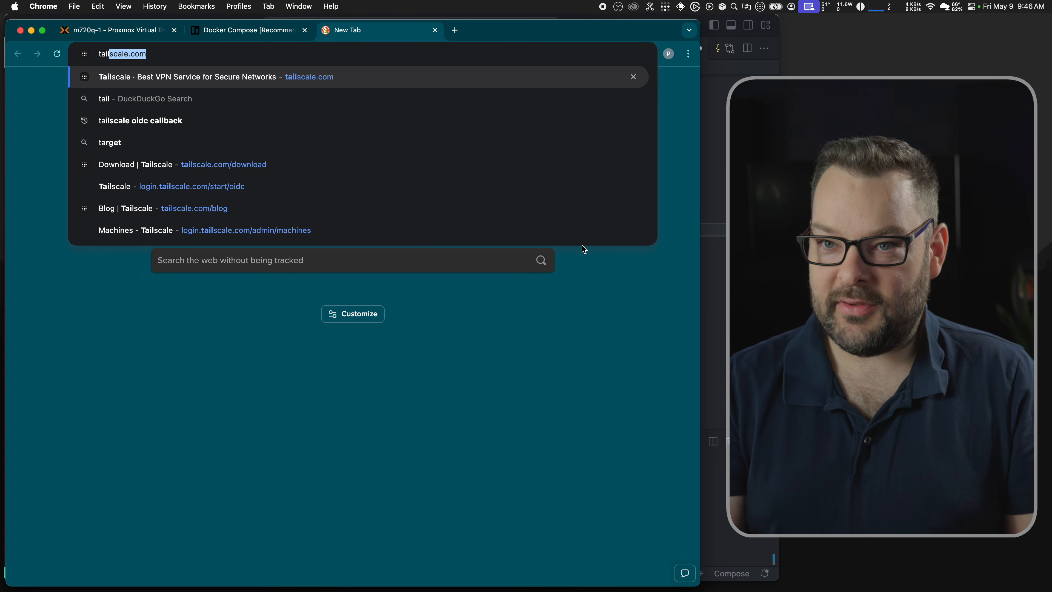
{"action": "key", "text": "Return"}
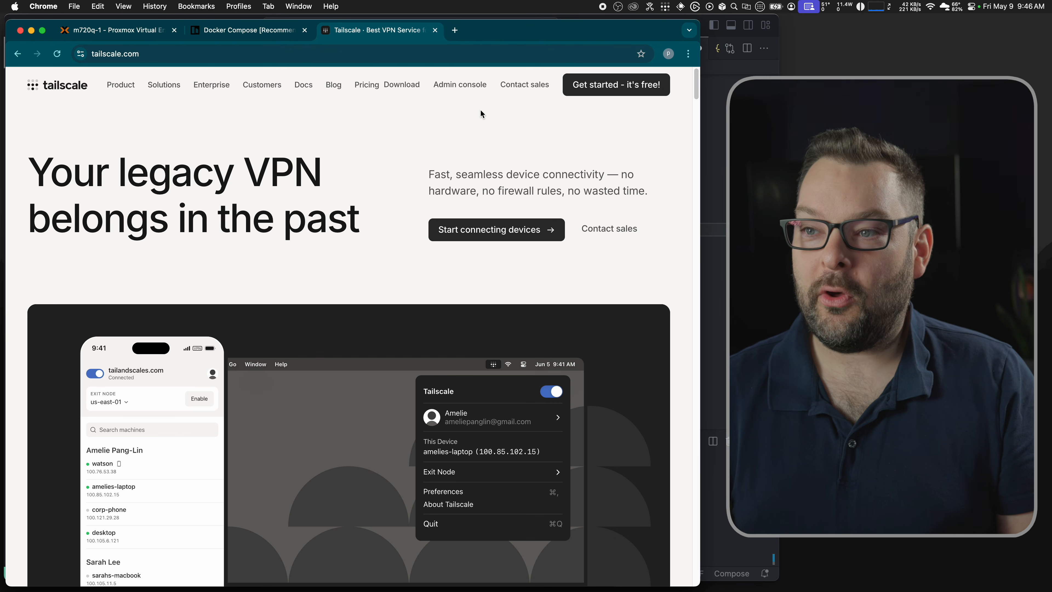
{"action": "left_click", "coordinate": [459, 87]}
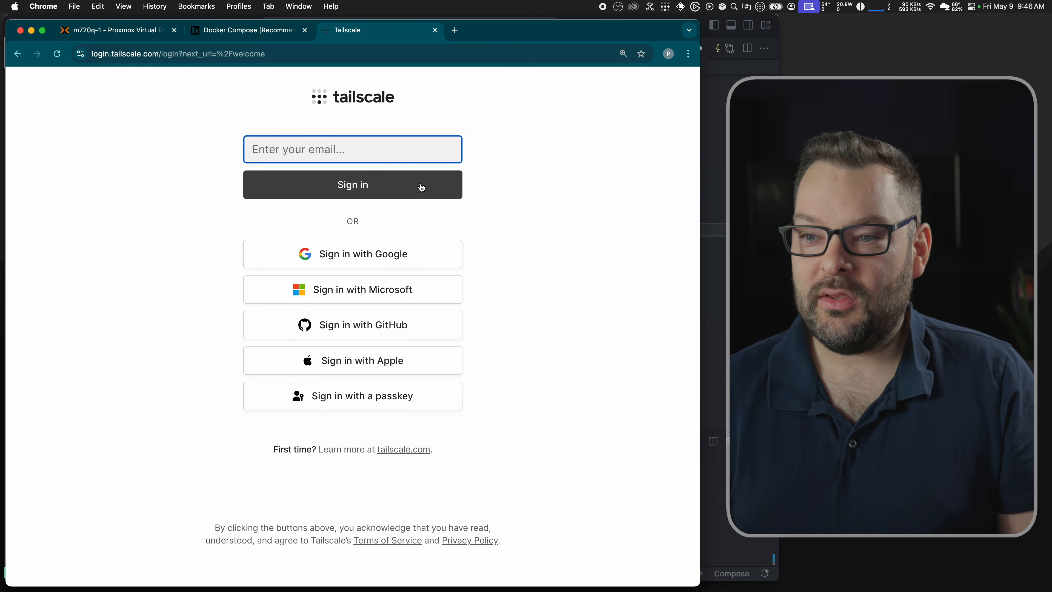
{"action": "left_click", "coordinate": [341, 252]}
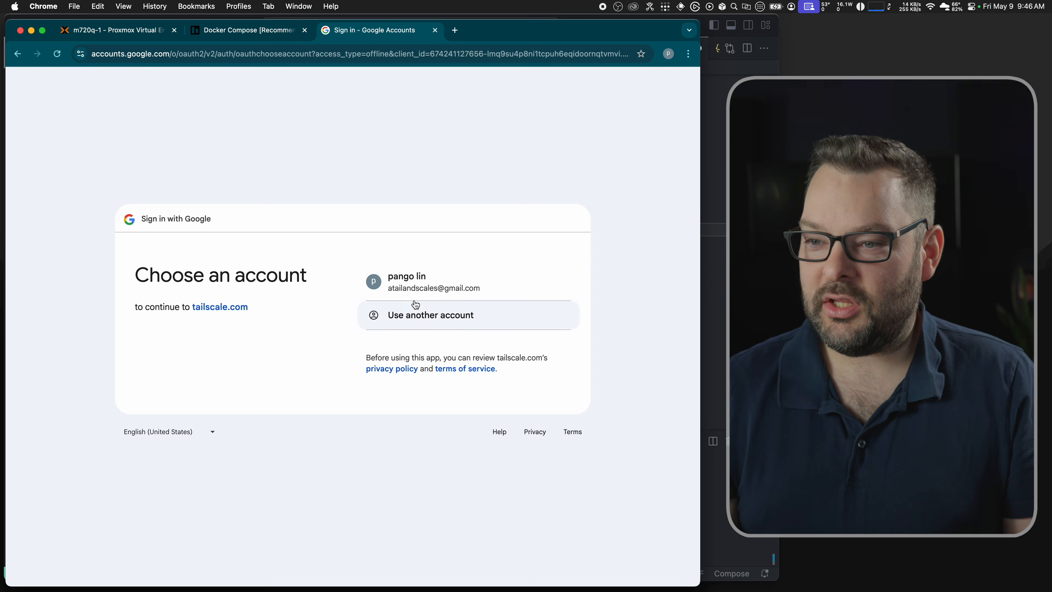
{"action": "left_click", "coordinate": [424, 283]}
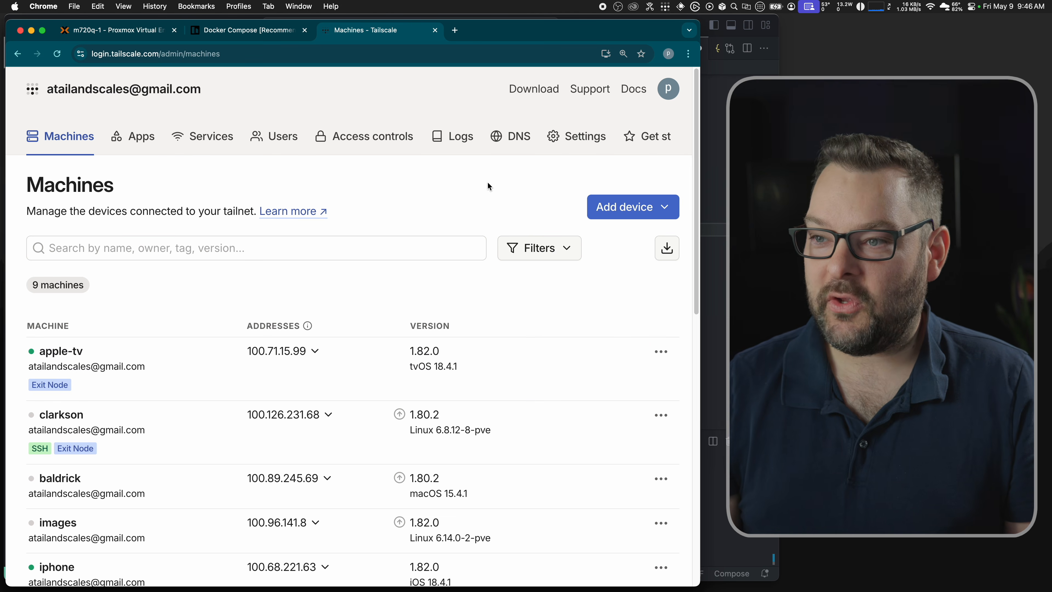
Step: On the DNS page, start a tailnet rename, cancel it, and keep velociraptor-noodlefish.ts.net
{"action": "left_click", "coordinate": [511, 142]}
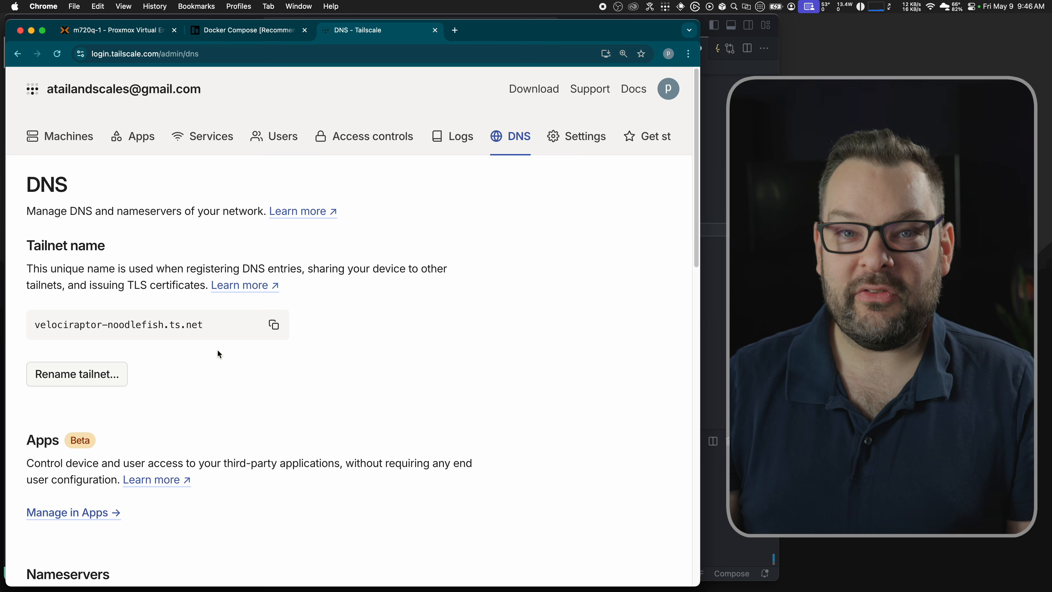
{"action": "left_click", "coordinate": [85, 374]}
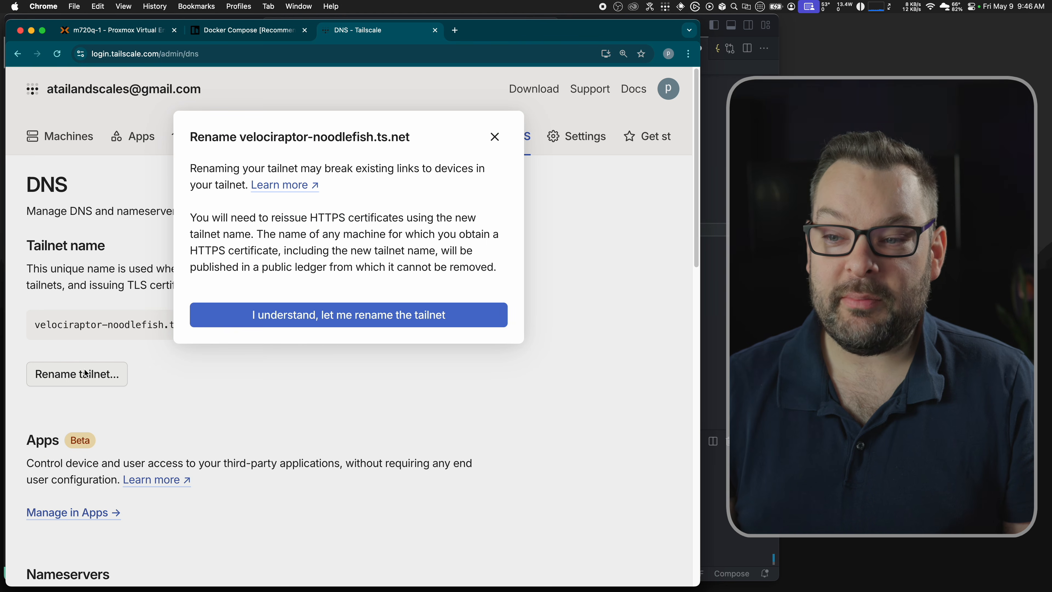
{"action": "left_click", "coordinate": [311, 309]}
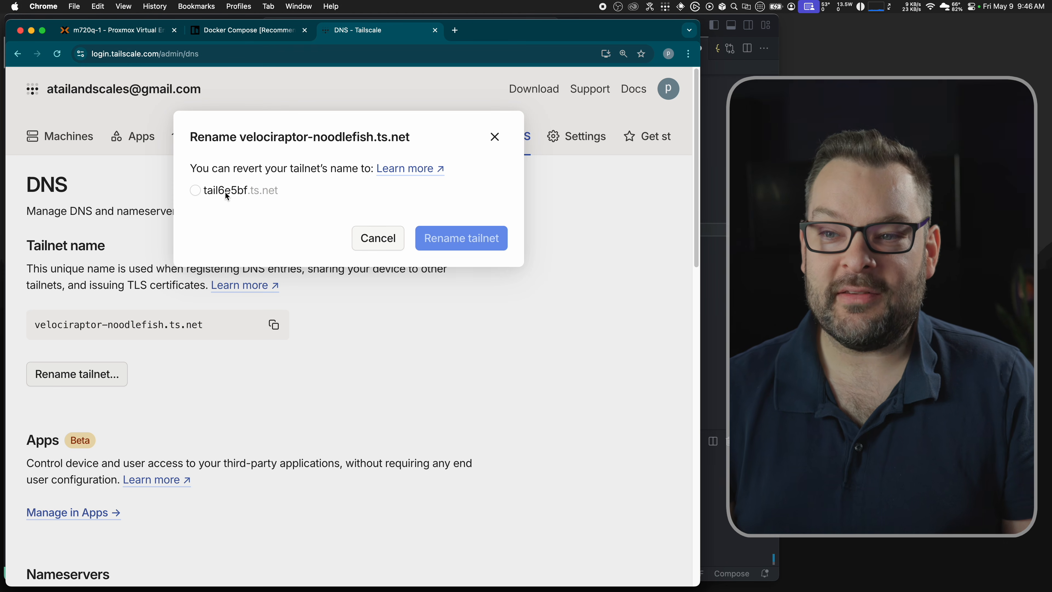
{"action": "left_click", "coordinate": [372, 245]}
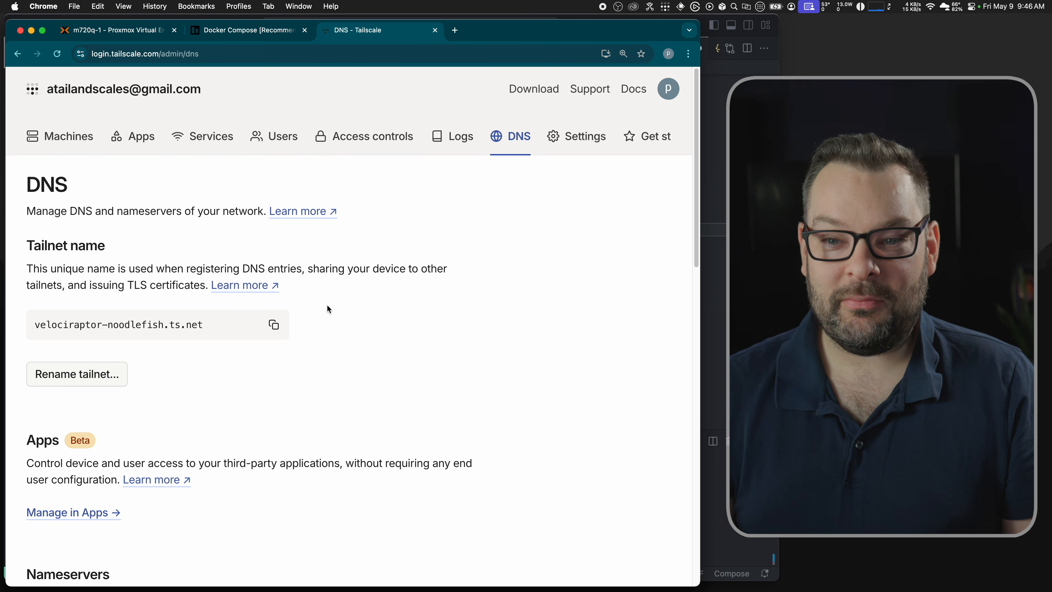
{"action": "double_click", "coordinate": [60, 327]}
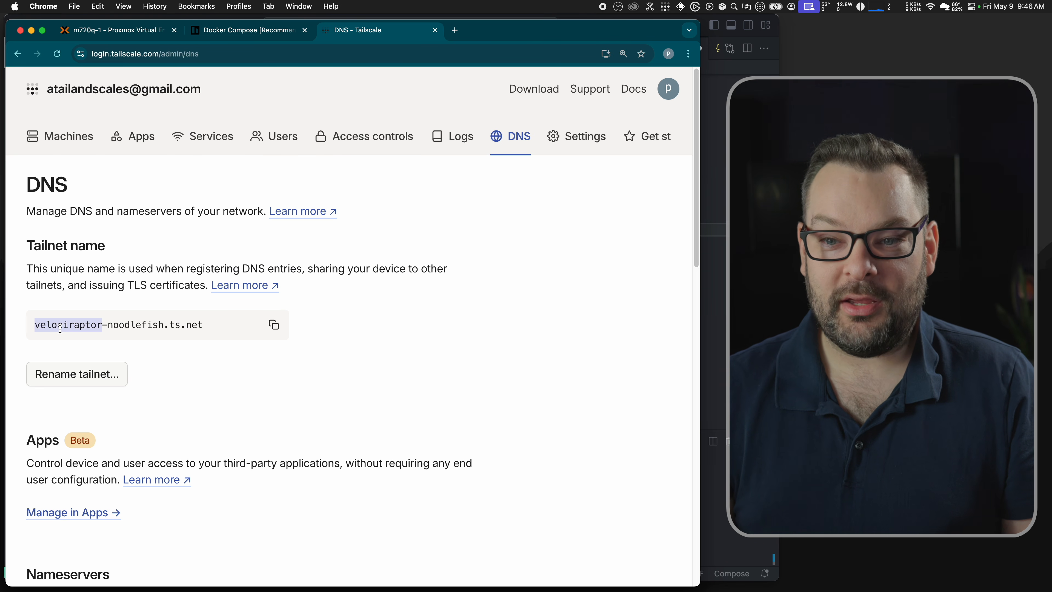
{"action": "double_click", "coordinate": [135, 327]}
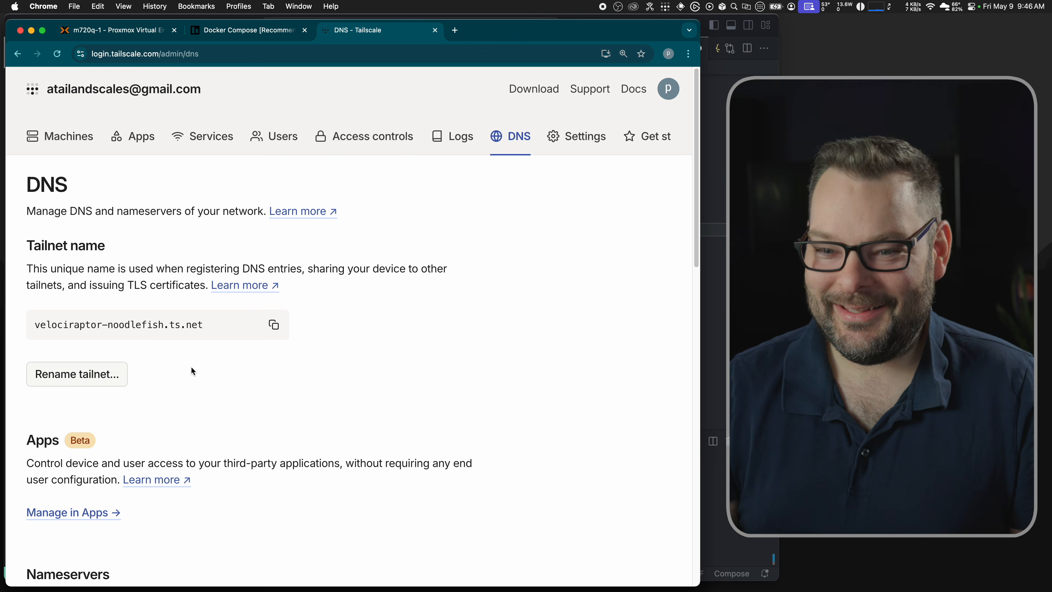
{"action": "scroll", "coordinate": [191, 367], "scroll_direction": "down", "scroll_amount": 15}
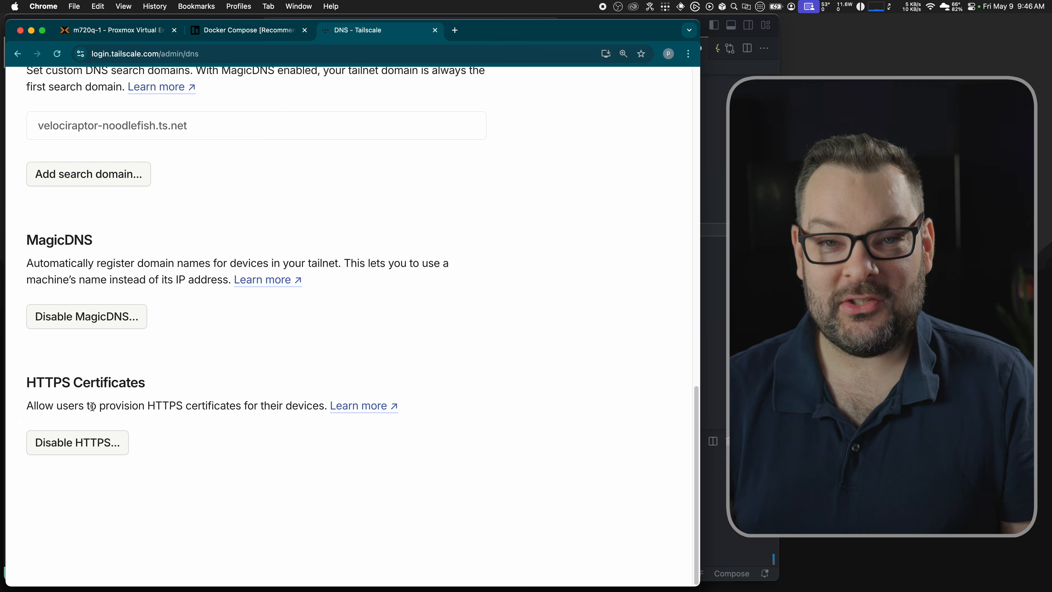
{"action": "scroll", "coordinate": [241, 381], "scroll_direction": "up", "scroll_amount": 15}
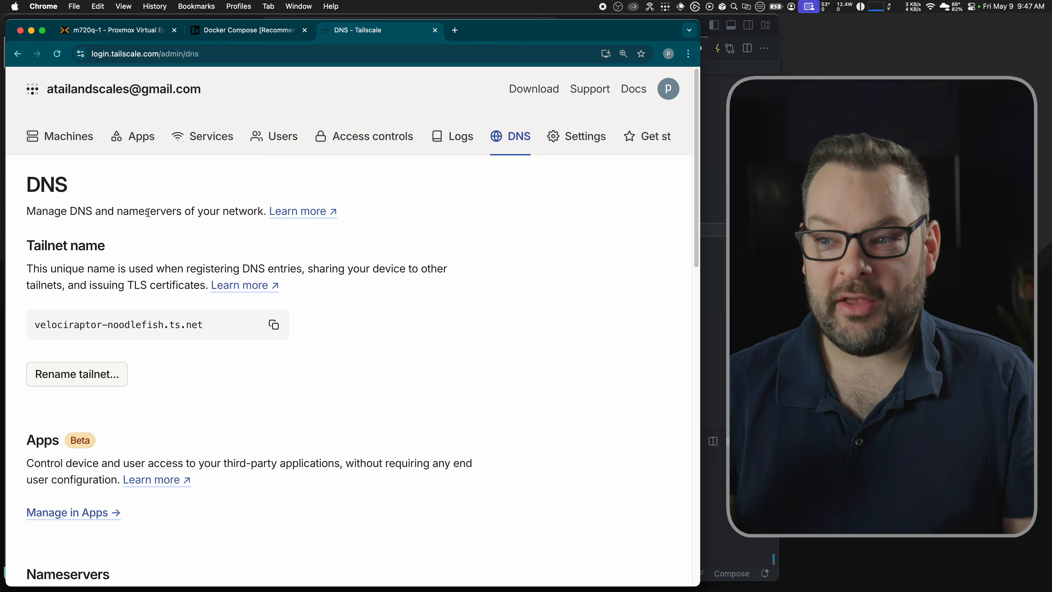
{"action": "key", "text": "super+Tab"}
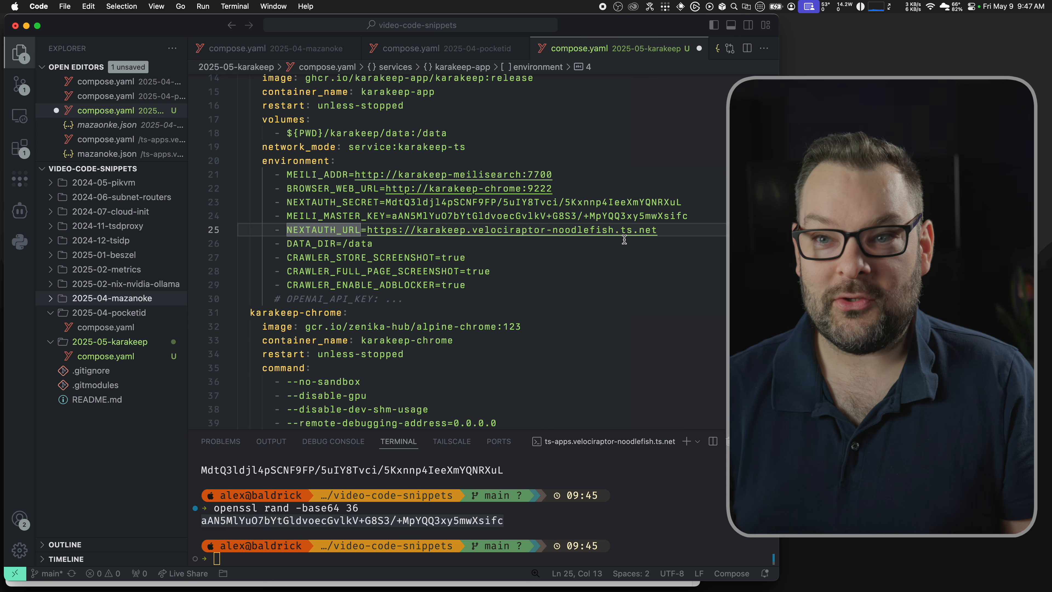
Step: Expand the karakeep-ts block to show hostname: karakeep, then return to NEXTAUTH_URL
{"action": "scroll", "coordinate": [418, 240], "scroll_direction": "up", "scroll_amount": 3}
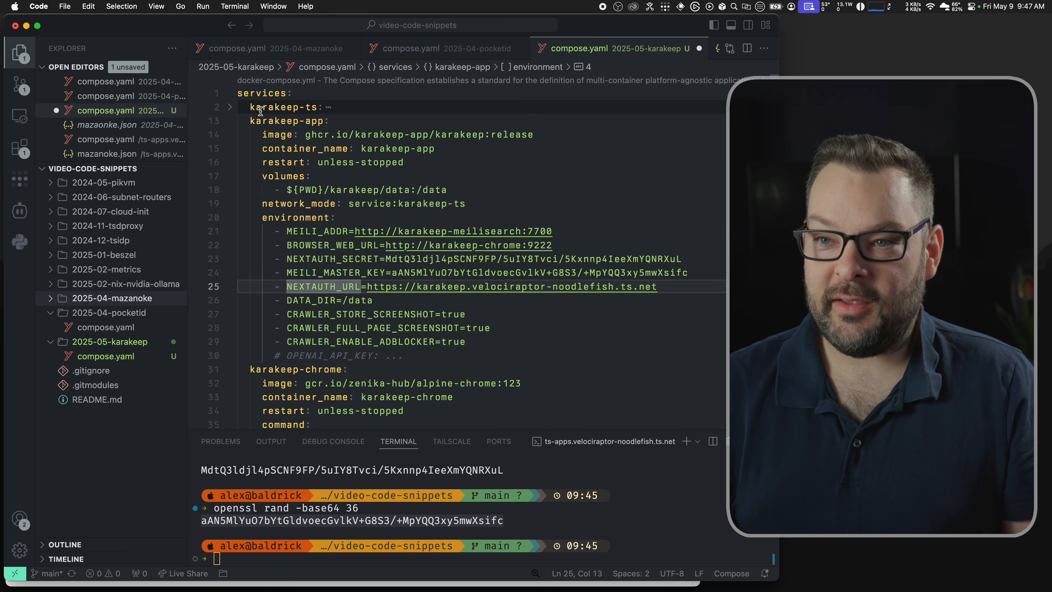
{"action": "left_click", "coordinate": [230, 108]}
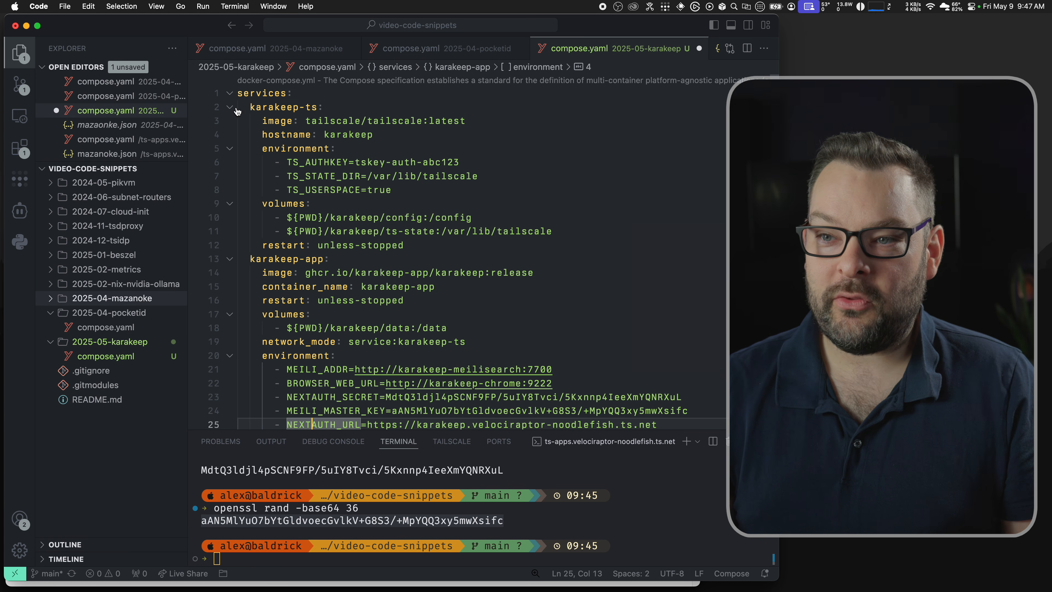
{"action": "triple_click", "coordinate": [340, 138]}
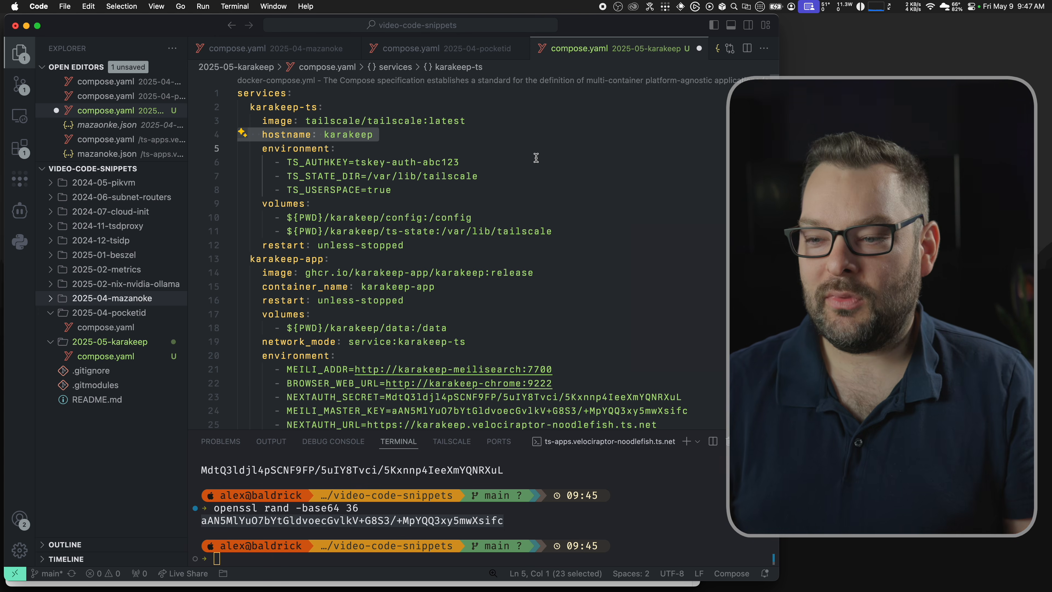
{"action": "scroll", "coordinate": [536, 157], "scroll_direction": "down", "scroll_amount": 5}
{"action": "left_click", "coordinate": [306, 218]}
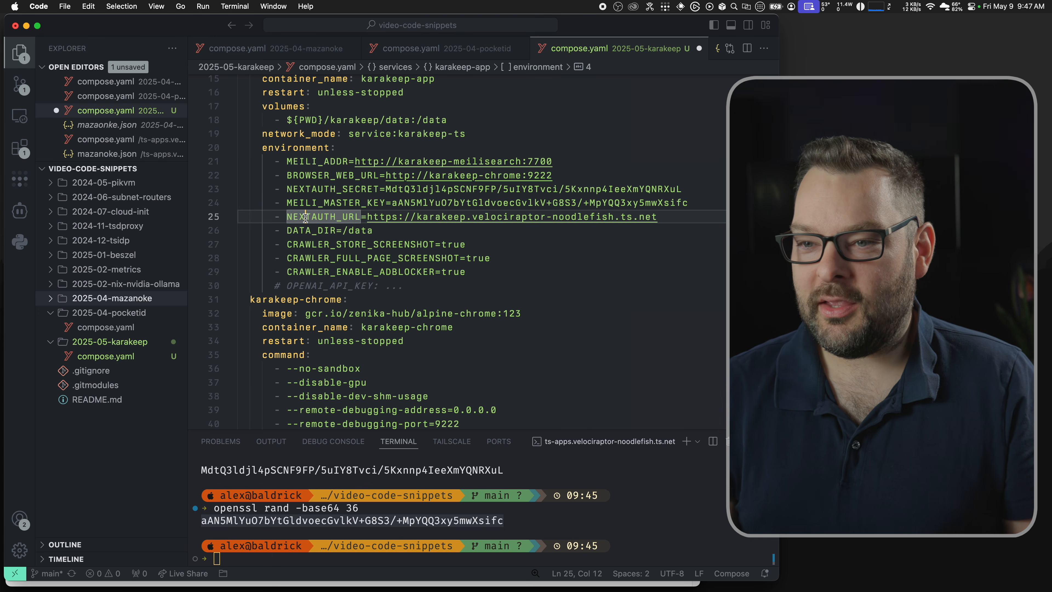
{"action": "key", "text": "Down"}
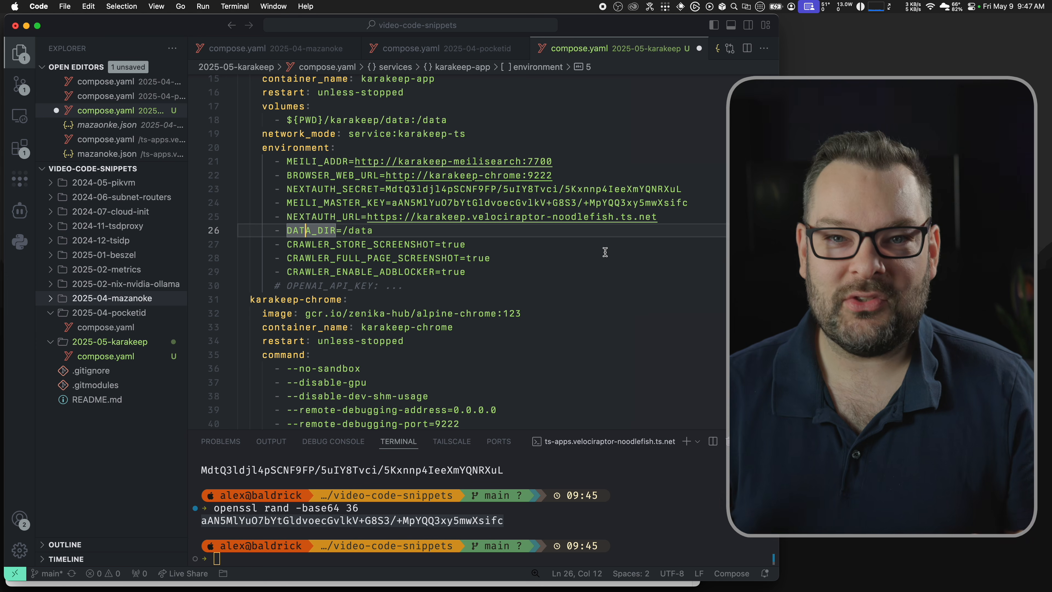
{"action": "scroll", "coordinate": [374, 238], "scroll_direction": "up", "scroll_amount": 1}
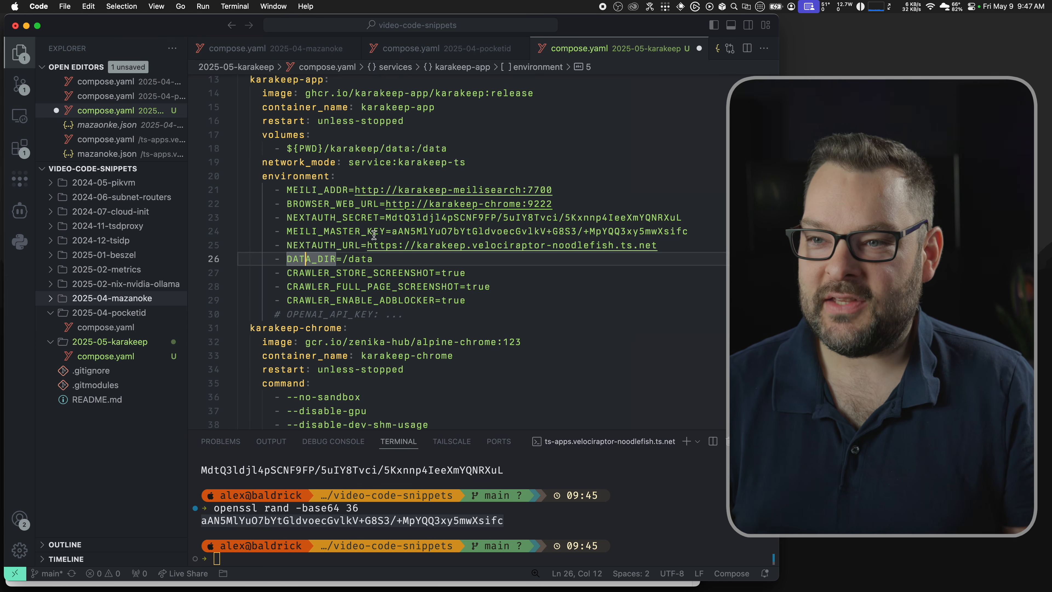
{"action": "left_click", "coordinate": [339, 148]}
{"action": "triple_click", "coordinate": [339, 147]}
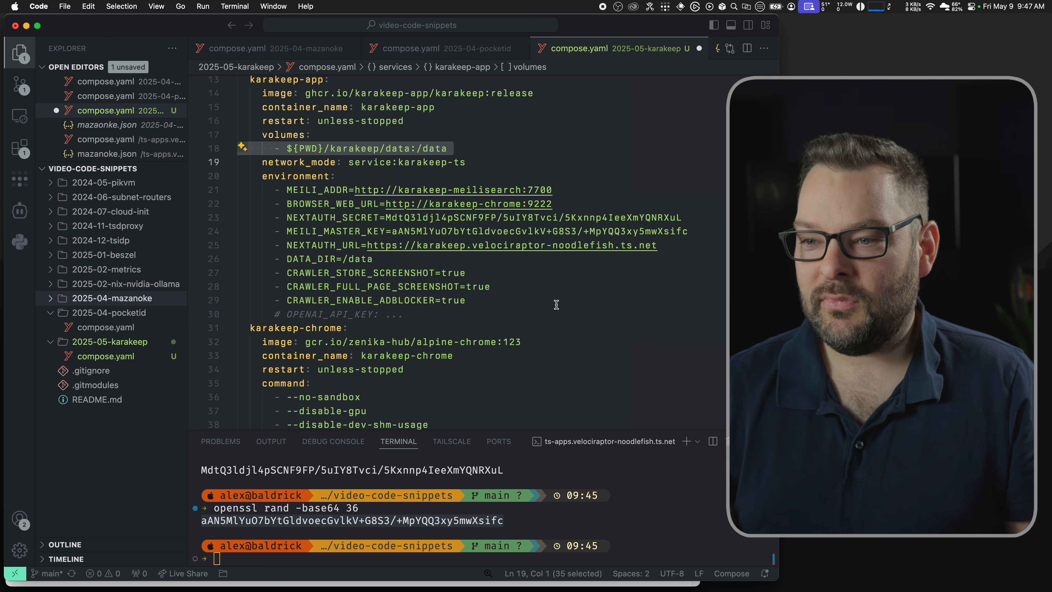
{"action": "left_click", "coordinate": [480, 300]}
{"action": "key", "text": "shift+Home"}
{"action": "key", "text": "shift+Home"}
{"action": "key", "text": "shift+Up"}
{"action": "key", "text": "shift+Up"}
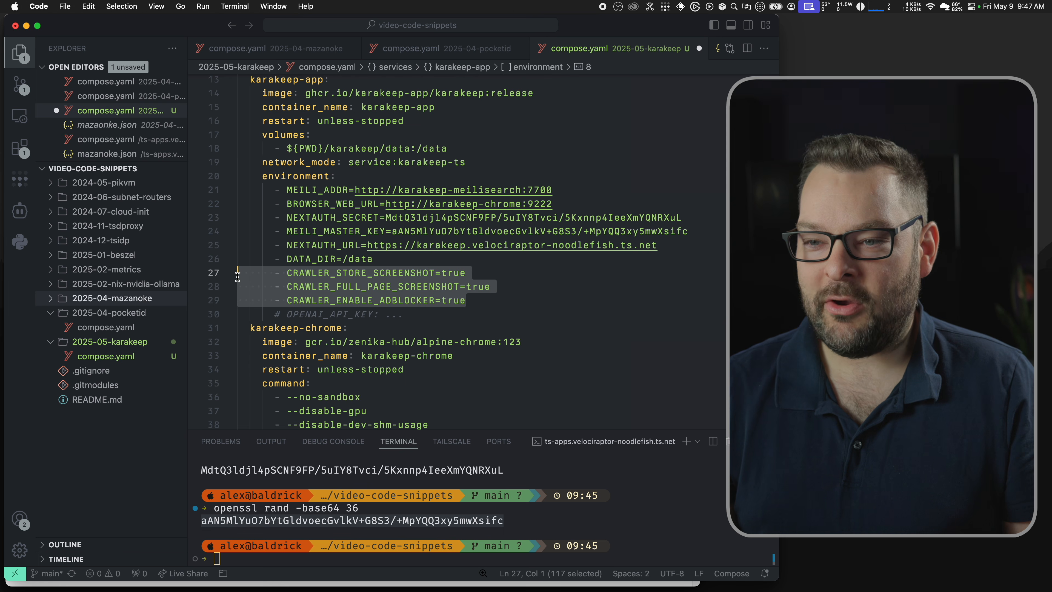
{"action": "left_click", "coordinate": [510, 305]}
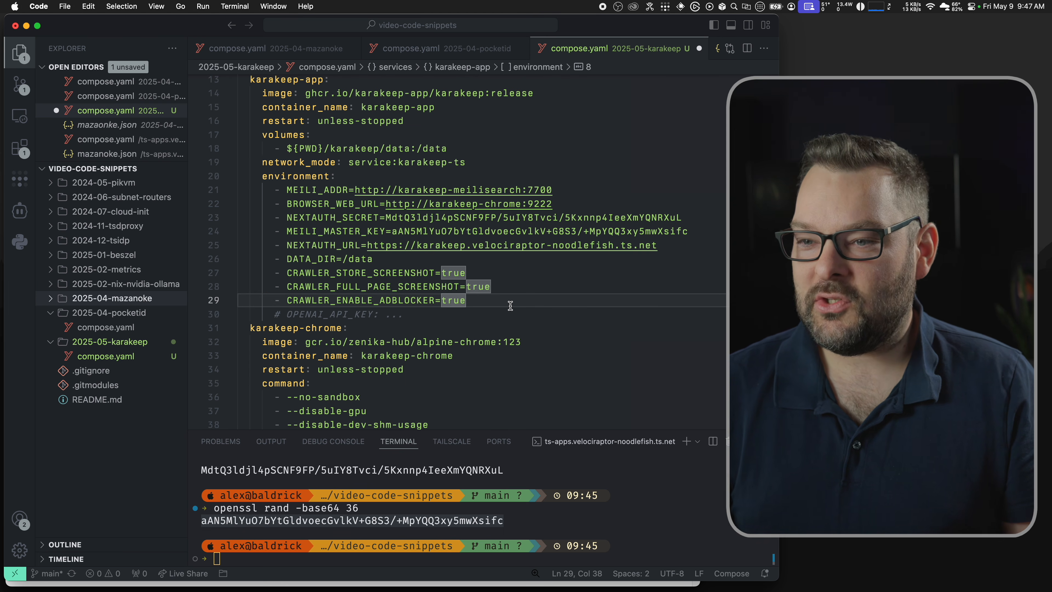
{"action": "scroll", "coordinate": [510, 306], "scroll_direction": "down", "scroll_amount": 2}
{"action": "left_click", "coordinate": [317, 282]}
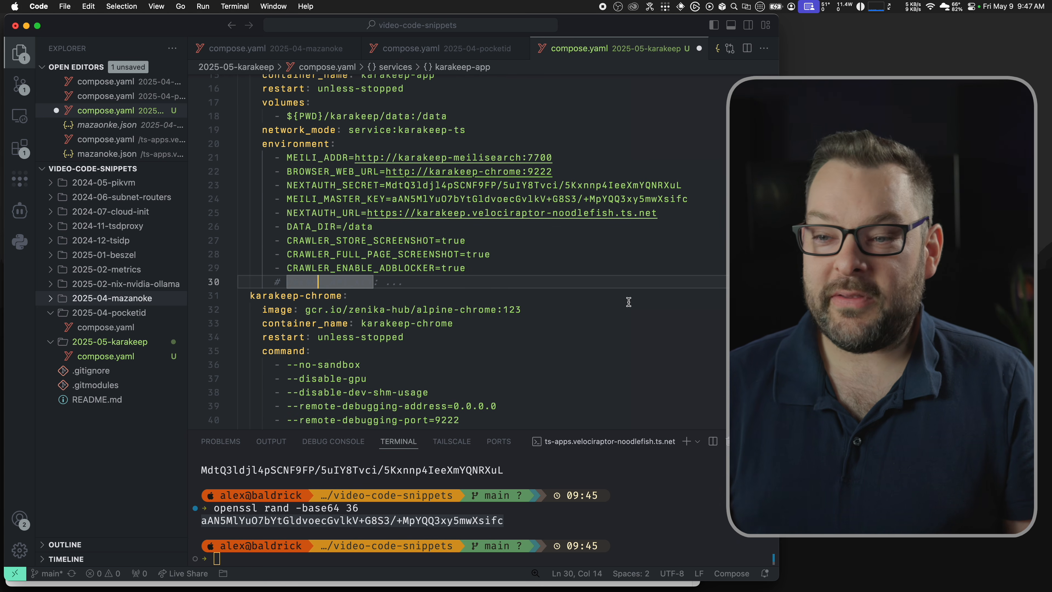
{"action": "left_click", "coordinate": [490, 298]}
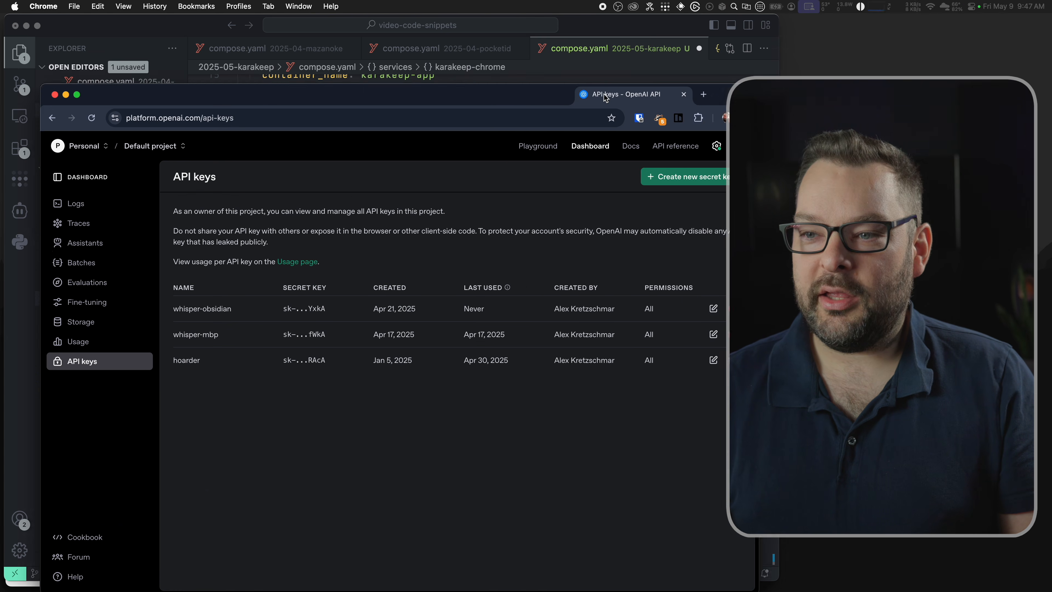
Step: On the API keys page, create a secret key named 'karakeepts' and copy its value
{"action": "left_click_drag", "start_coordinate": [603, 97], "coordinate": [516, 82]}
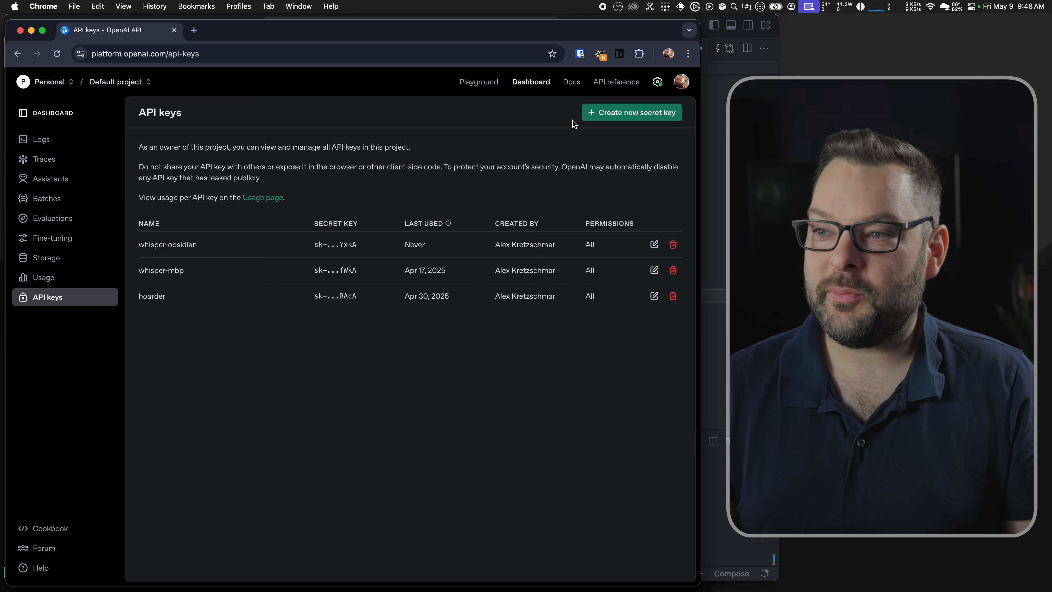
{"action": "left_click", "coordinate": [613, 115]}
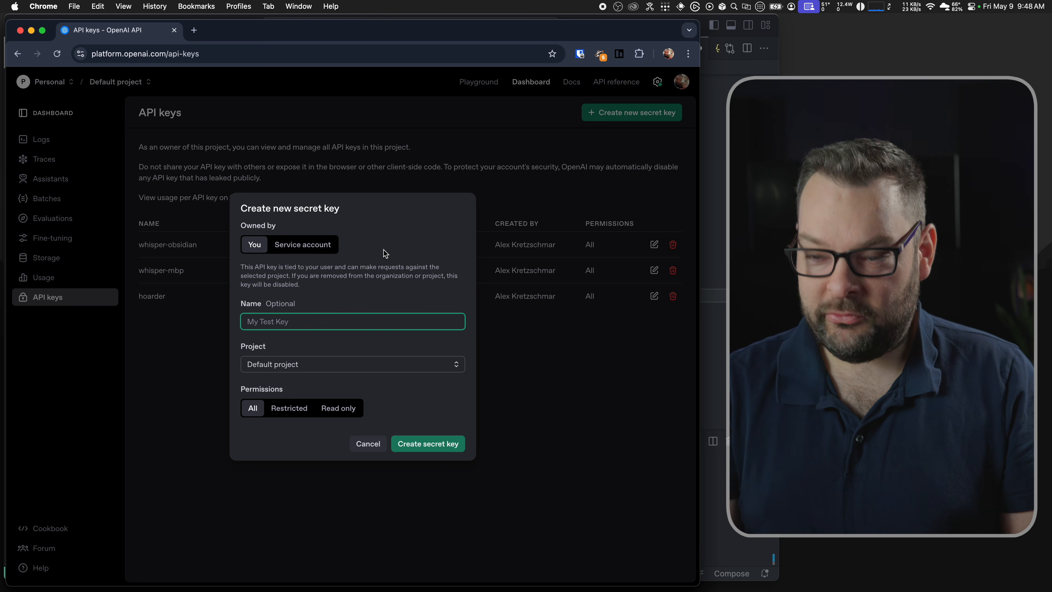
{"action": "type", "text": "karak"}
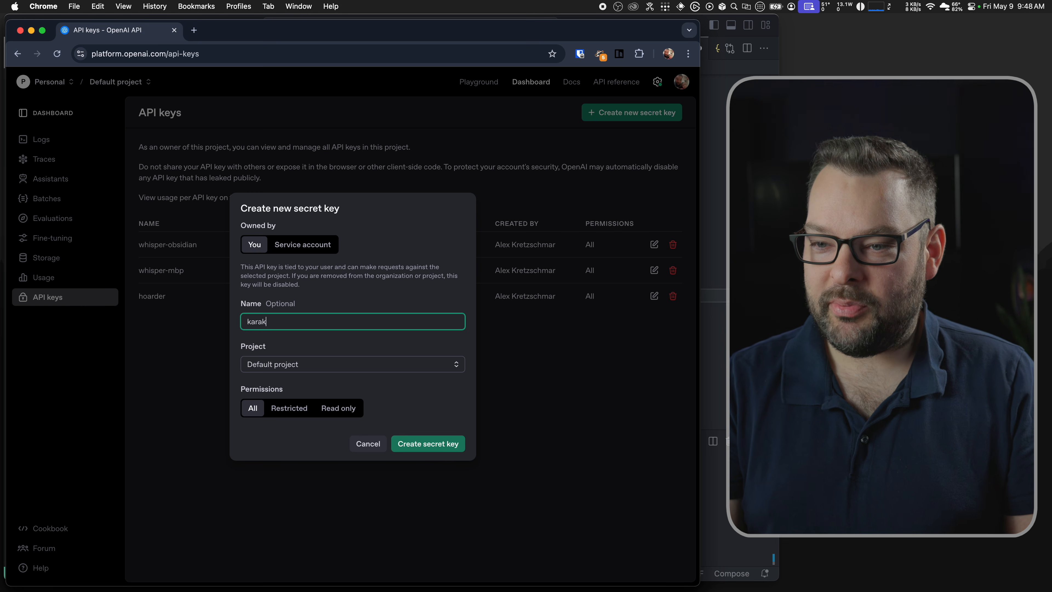
{"action": "type", "text": "eepts"}
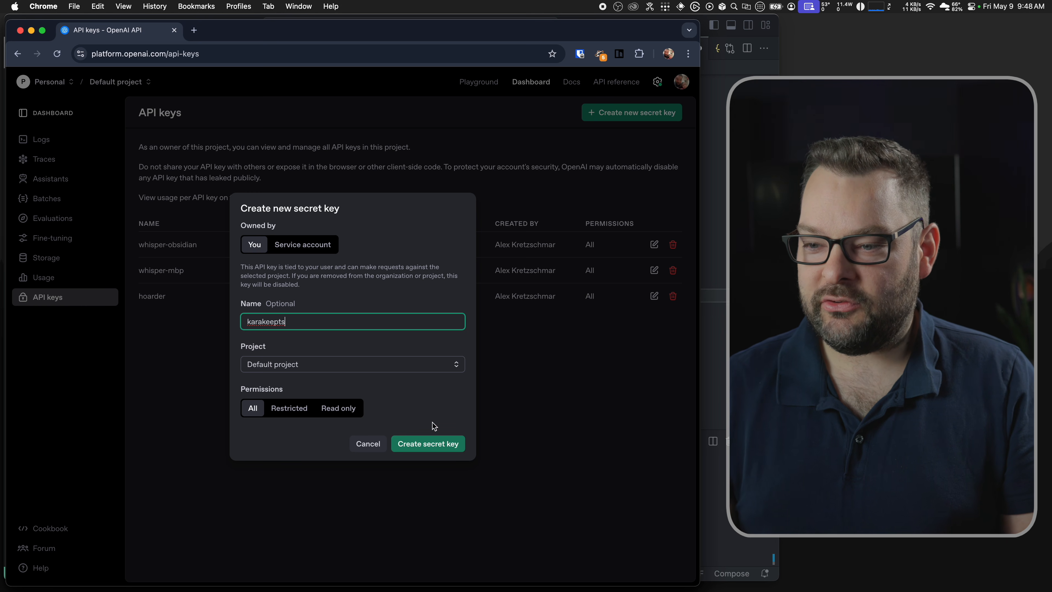
{"action": "left_click", "coordinate": [421, 442]}
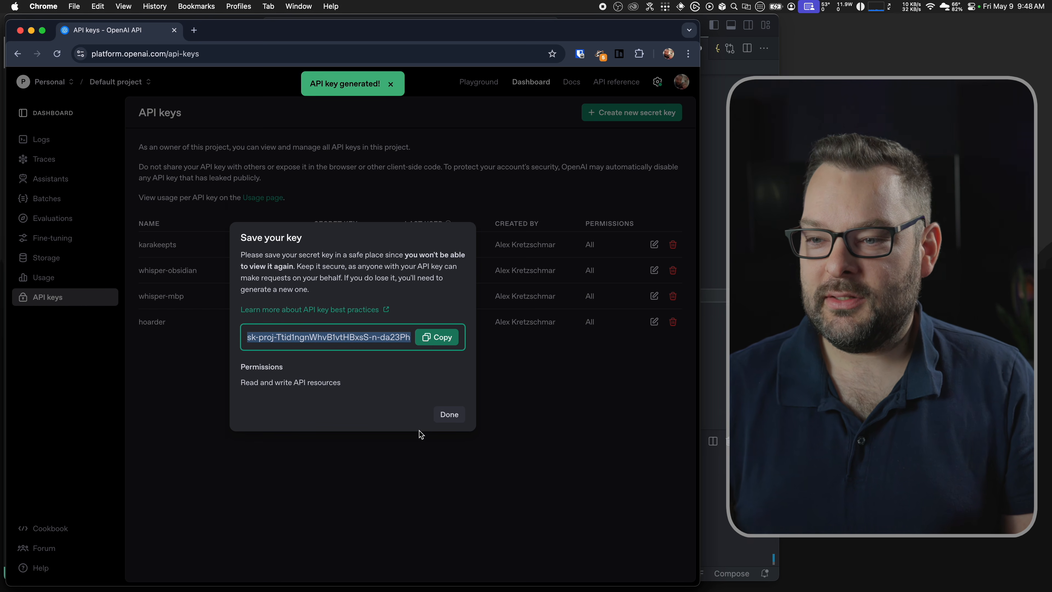
{"action": "left_click", "coordinate": [430, 338]}
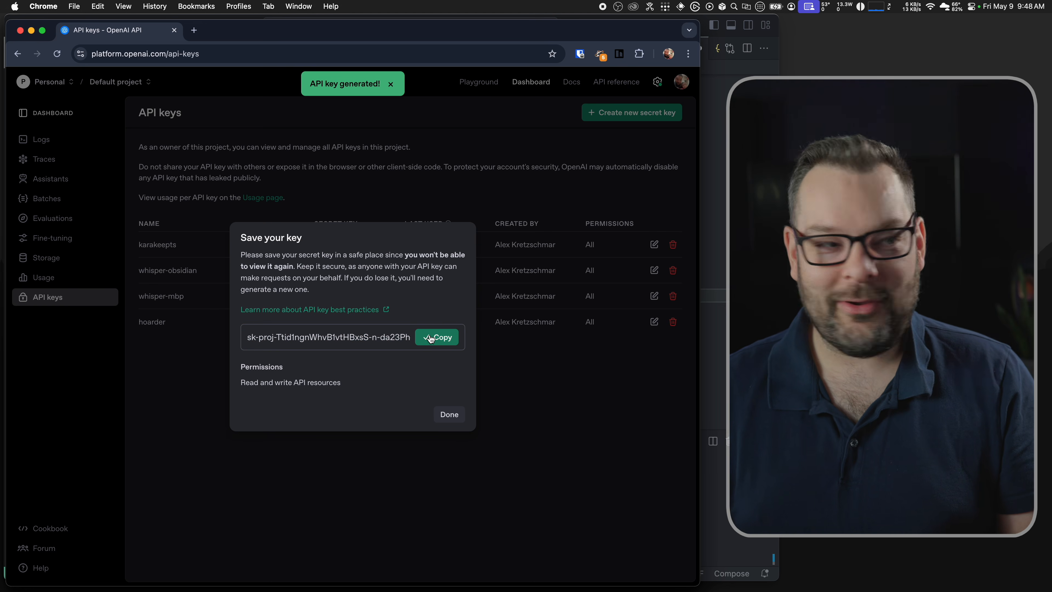
{"action": "key", "text": "super+Tab"}
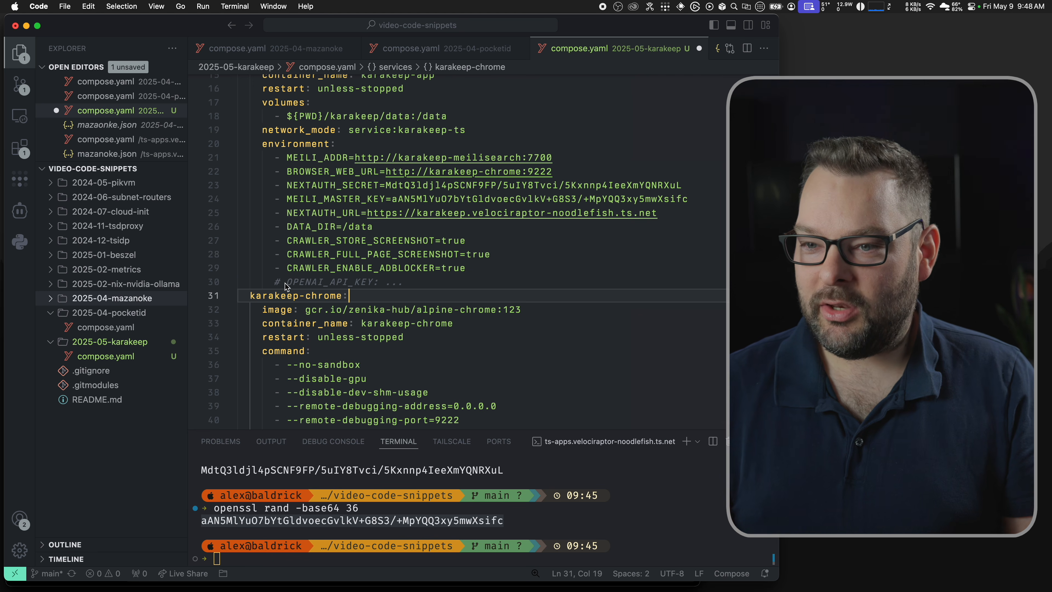
Step: Uncomment OPENAI_API_KEY as a list item and paste the new OpenAI key as its value
{"action": "left_click", "coordinate": [286, 283]}
{"action": "key", "text": "BackSpace"}
{"action": "key", "text": "BackSpace"}
{"action": "type", "text": "-"}
{"action": "key", "text": "super+Right"}
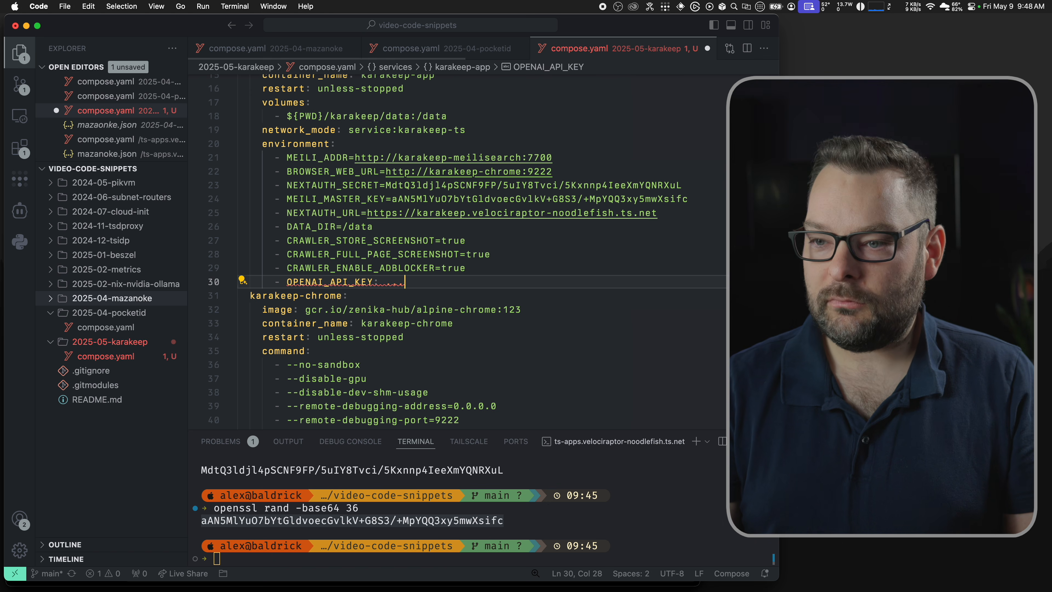
{"action": "key", "text": "super+v"}
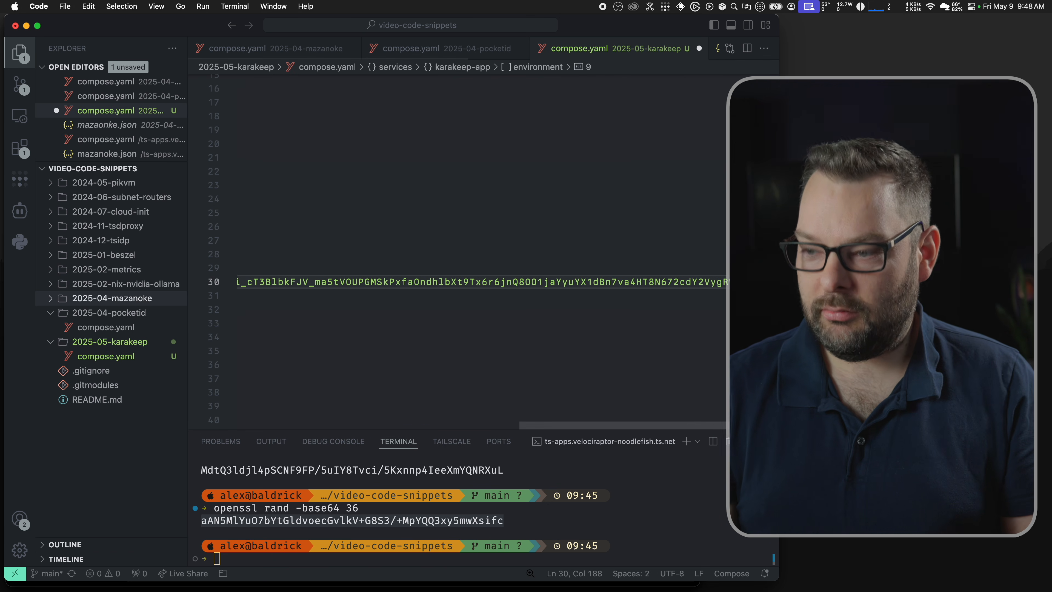
{"action": "key", "text": "super+Left"}
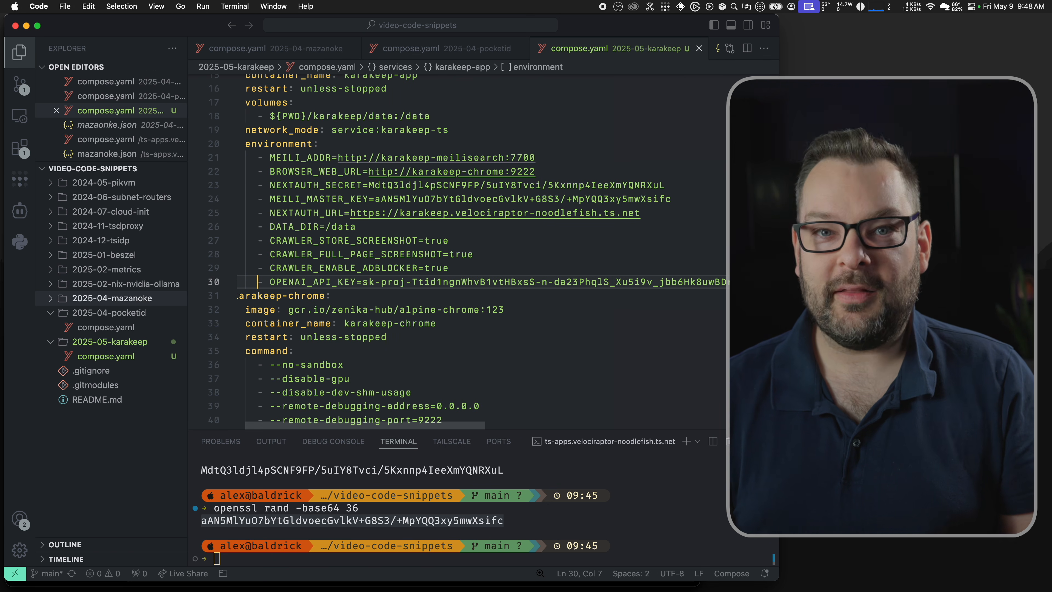
Step: Make the VS Code terminal panel taller
{"action": "scroll", "coordinate": [370, 270], "scroll_direction": "down", "scroll_amount": 5}
{"action": "scroll", "coordinate": [371, 270], "scroll_direction": "down", "scroll_amount": 5}
{"action": "left_click", "coordinate": [609, 528]}
{"action": "left_click_drag", "start_coordinate": [508, 428], "coordinate": [492, 402]}
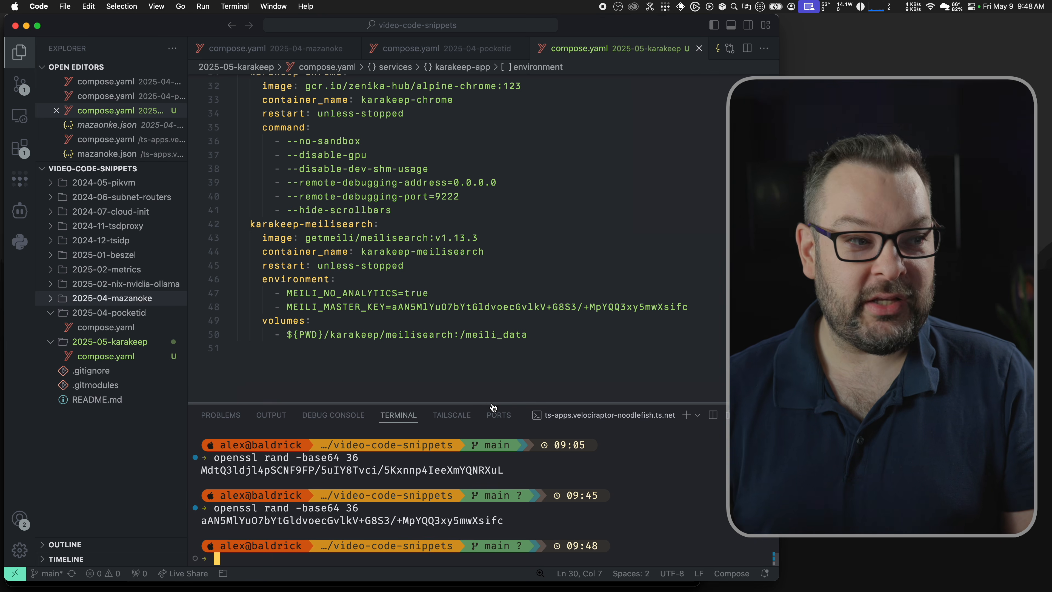
{"action": "key", "text": "super+Tab"}
Step: Show the Proxmox console for VM 104 karakeepvm, then return to the Ghostty terminal
{"action": "key", "text": "super+grave"}
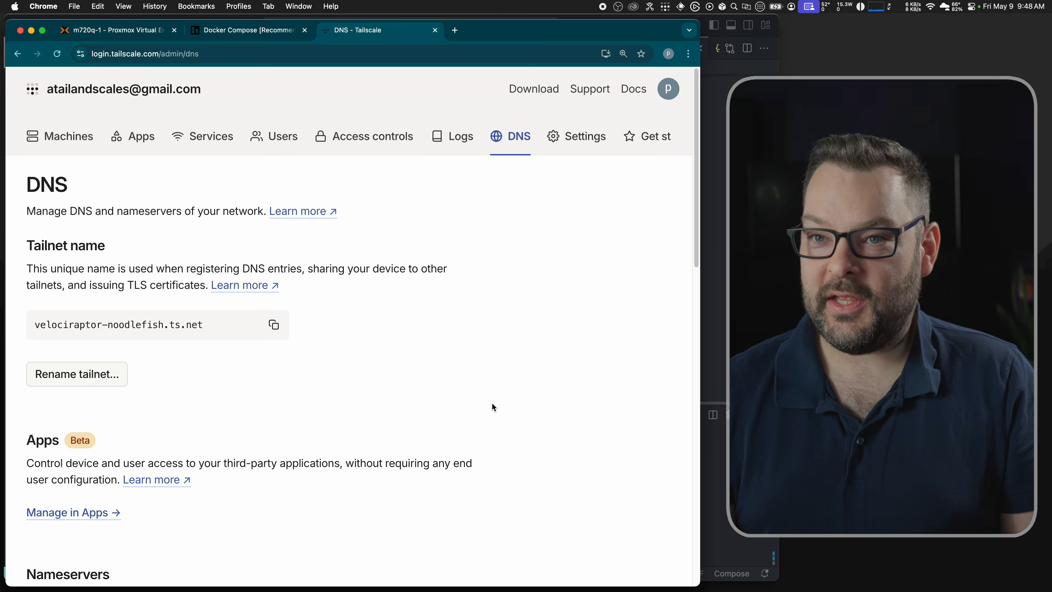
{"action": "key", "text": "super+1"}
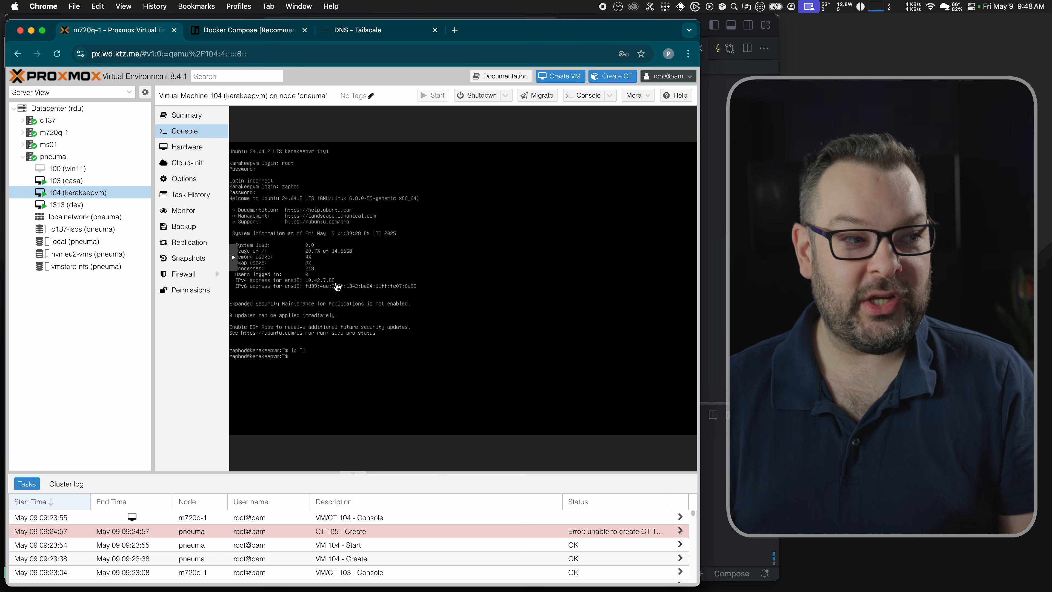
{"action": "key", "text": "super+Tab"}
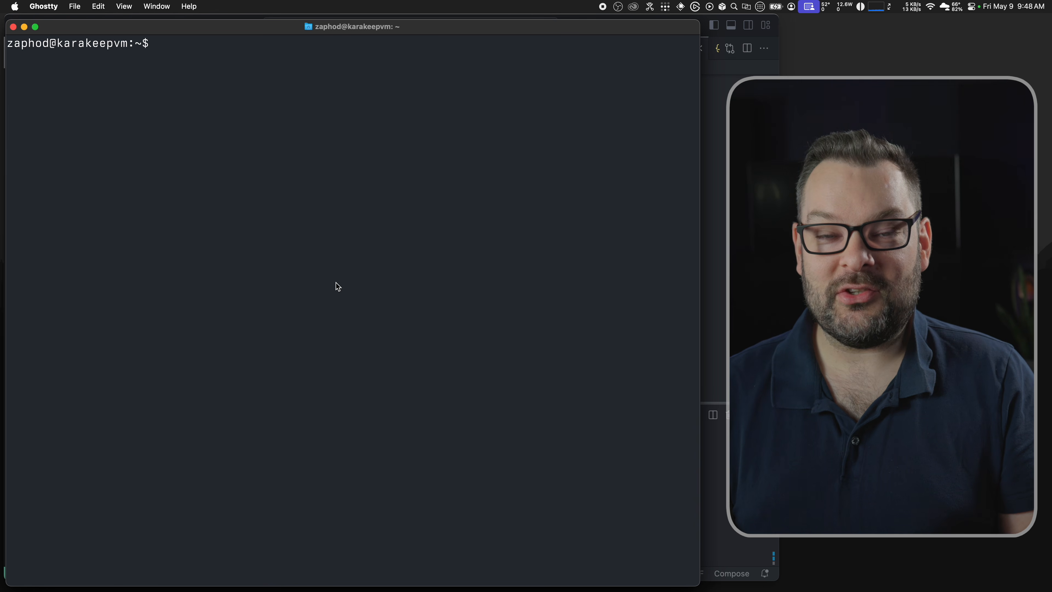
Step: Log out and reconnect to karakeepvm over SSH with the account password
{"action": "key", "text": "ctrl+d"}
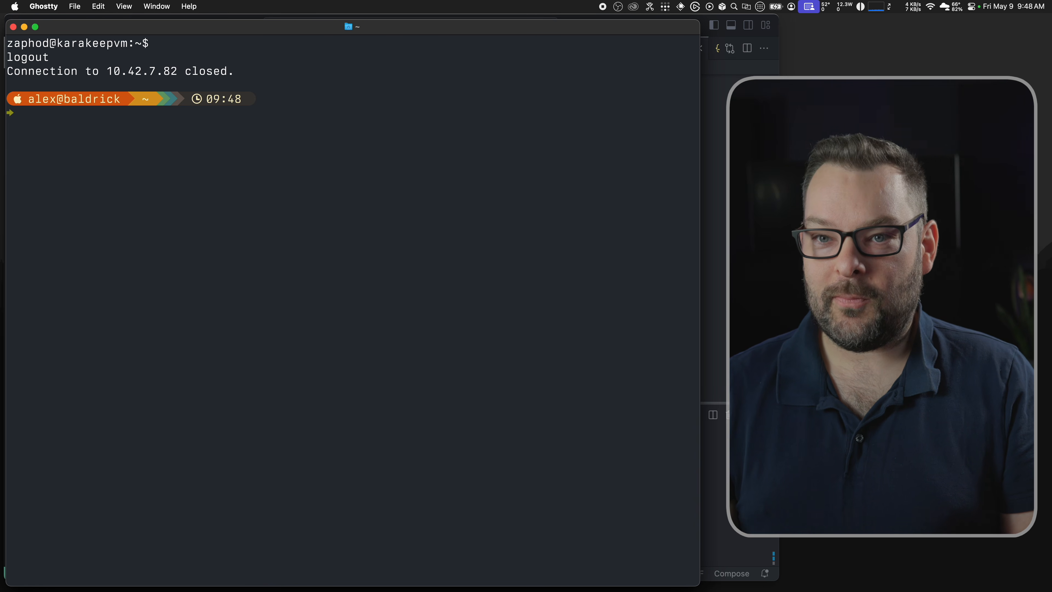
{"action": "key", "text": "Up"}
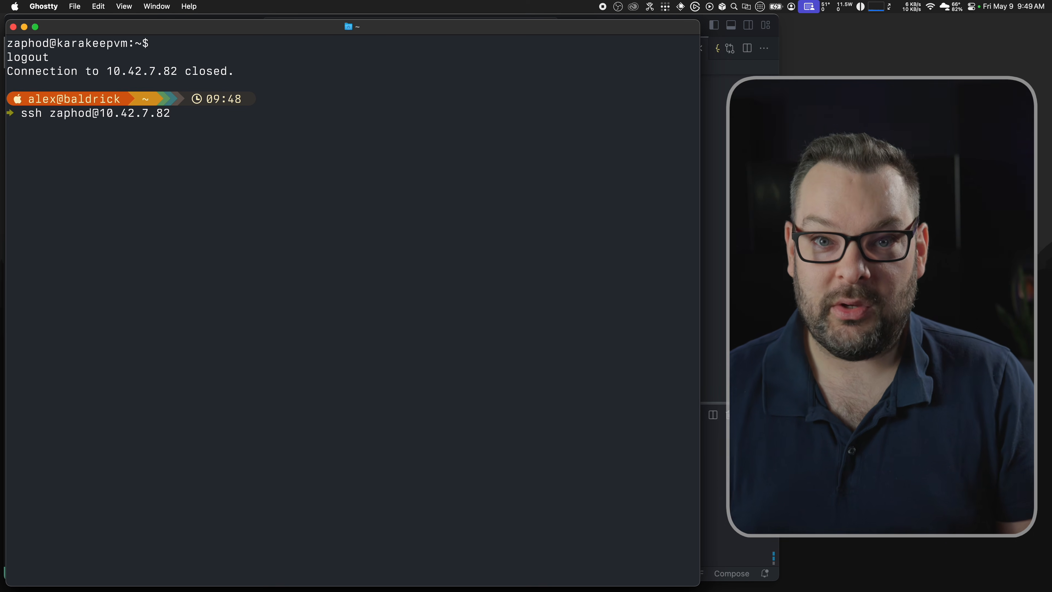
{"action": "key", "text": "Return"}
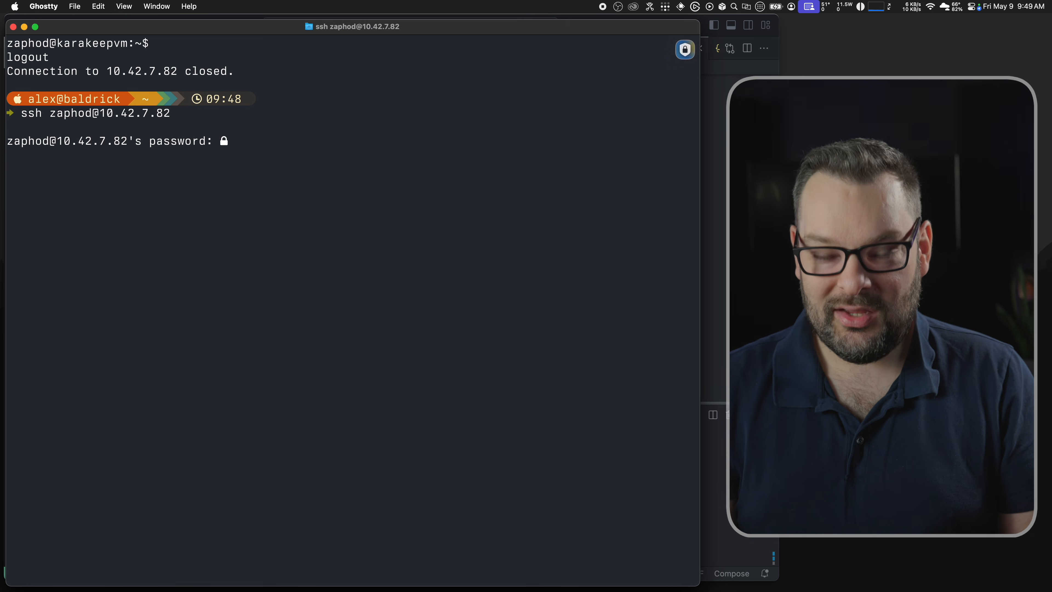
{"action": "key", "text": "Return"}
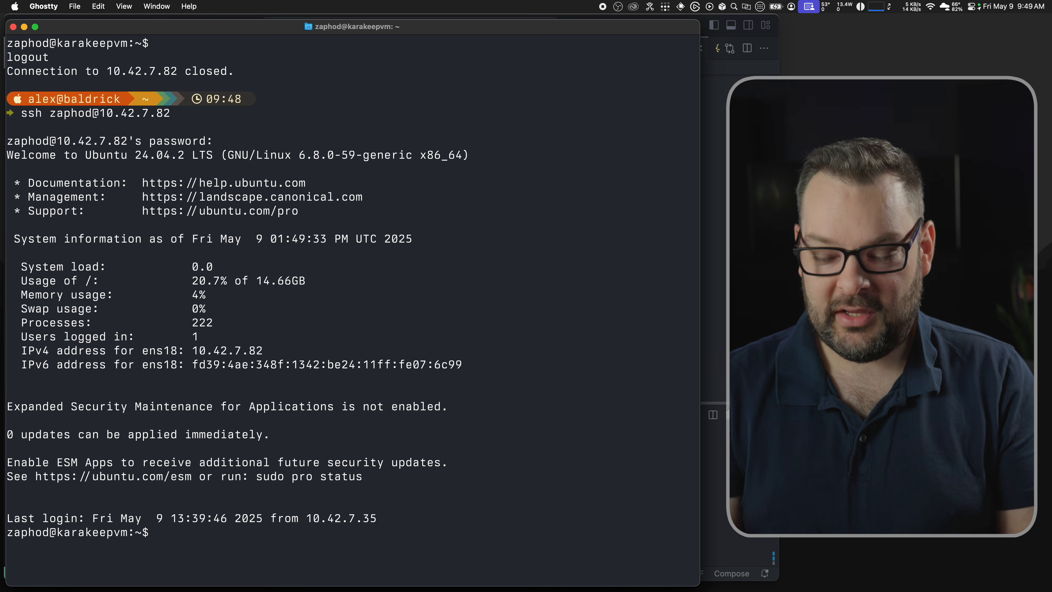
Step: Run docker ps -a, rerun it with sudo to see no containers, and clear the screen
{"action": "type", "text": "docker"}
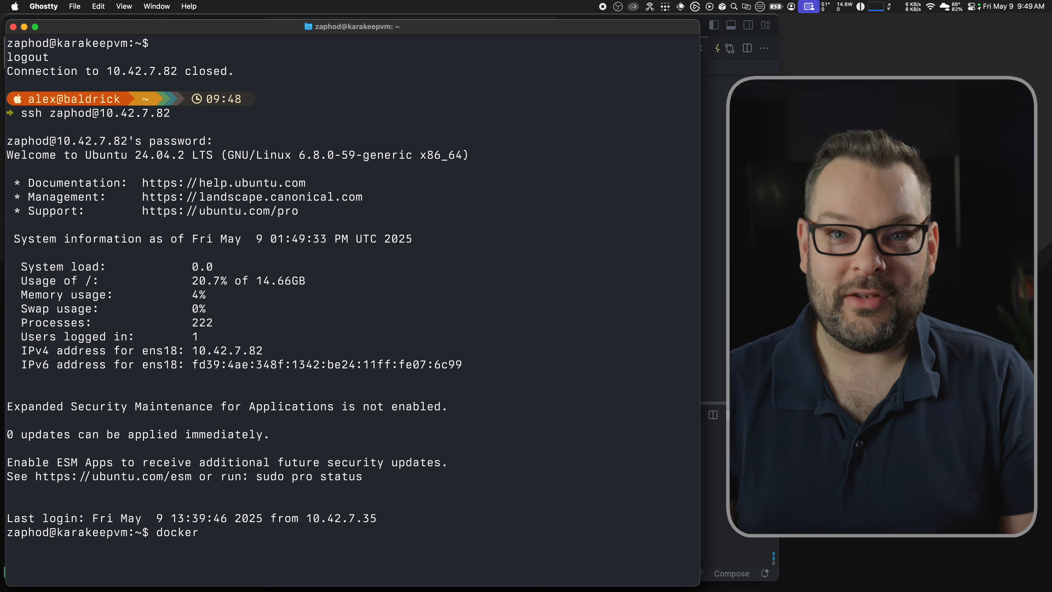
{"action": "type", "text": " ps -a"}
{"action": "key", "text": "Return"}
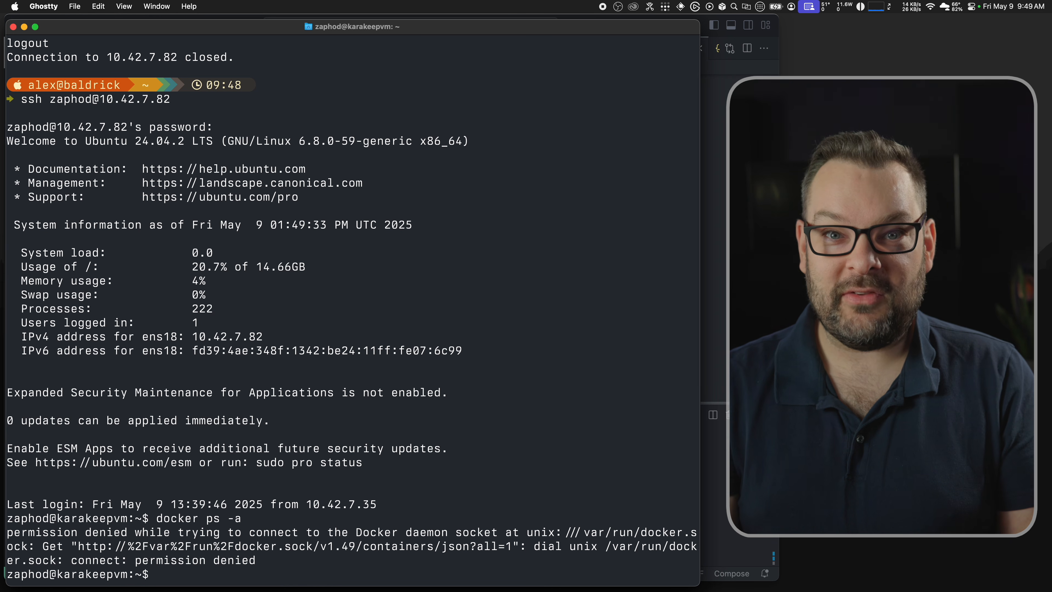
{"action": "type", "text": "sudo su"}
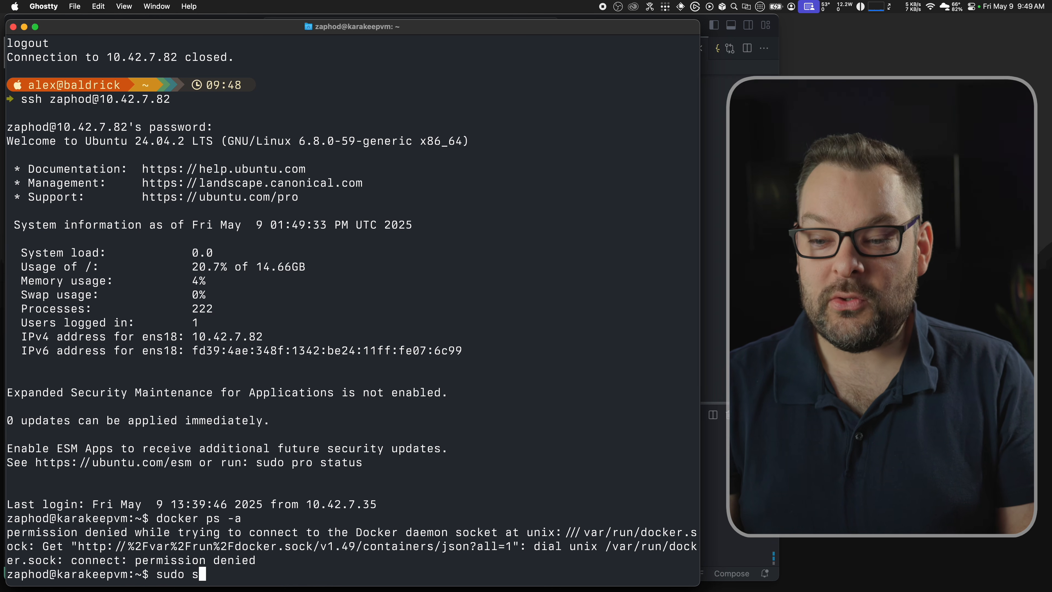
{"action": "key", "text": "BackSpace"}
{"action": "type", "text": "docker p "}
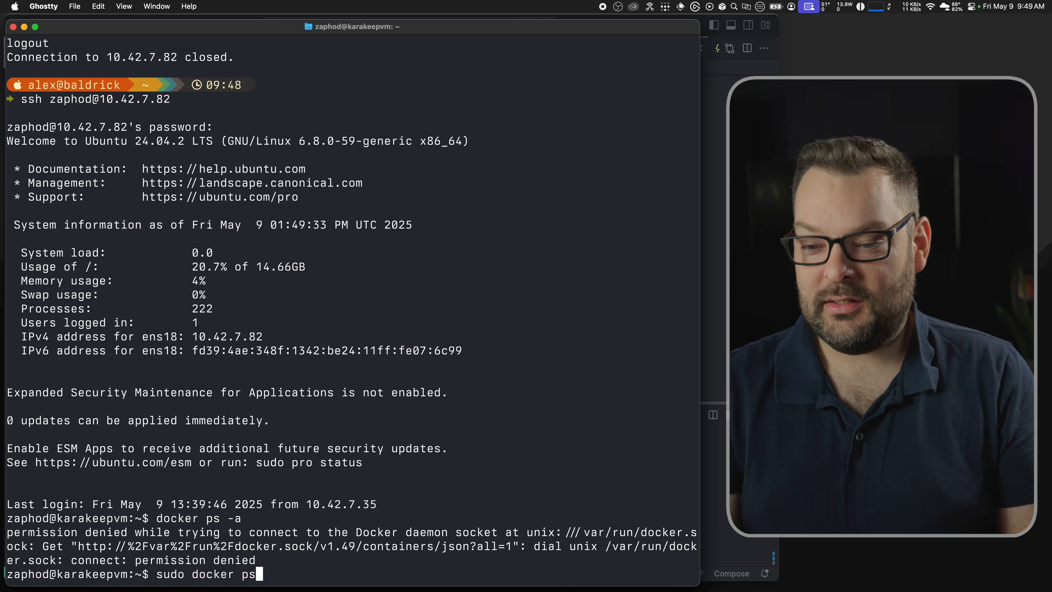
{"action": "type", "text": " -a"}
{"action": "key", "text": "Return"}
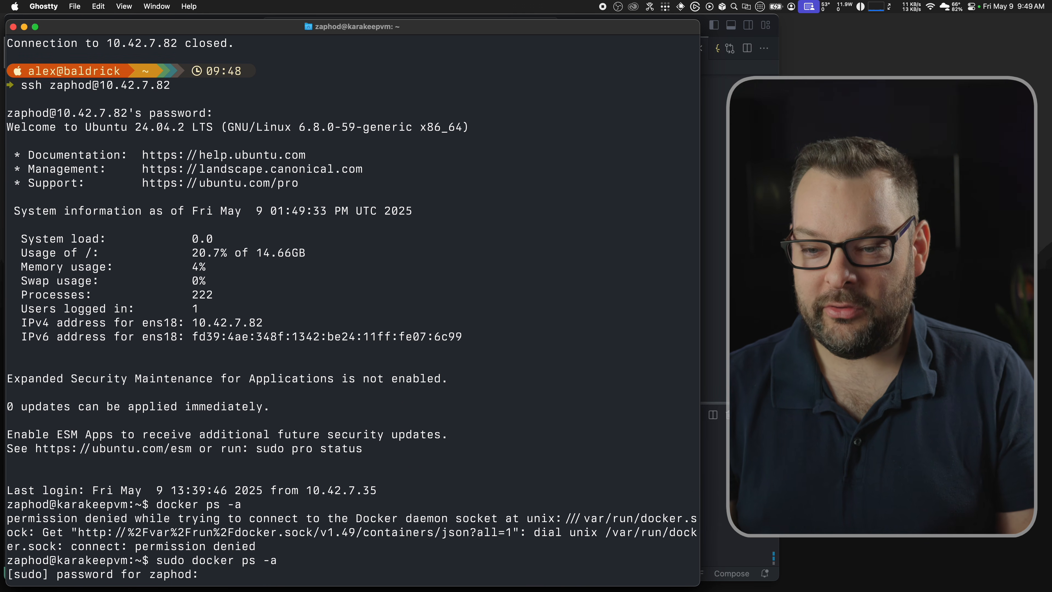
{"action": "key", "text": "Return"}
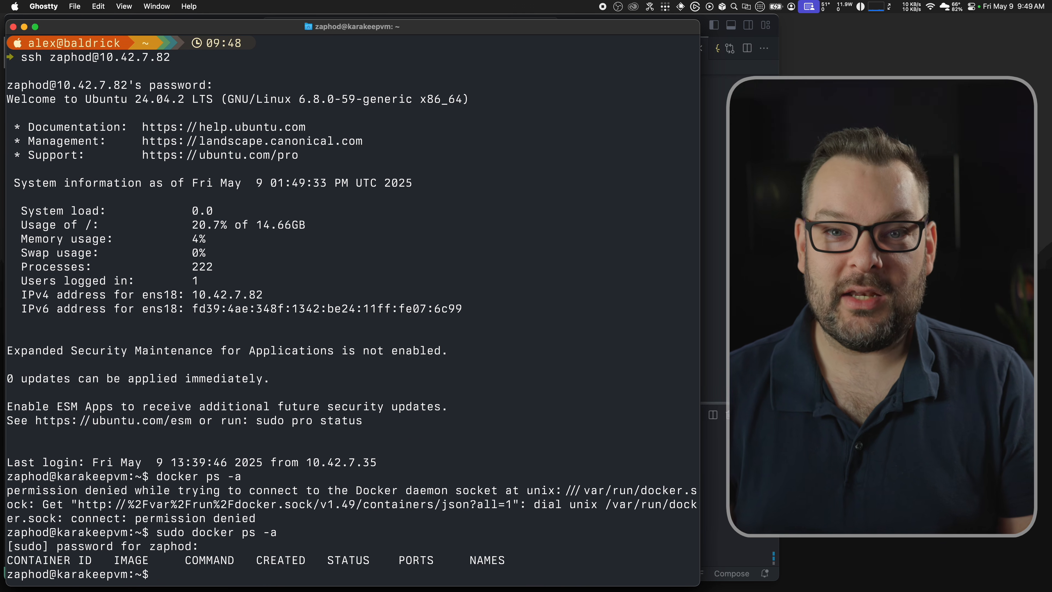
{"action": "key", "text": "ctrl+l"}
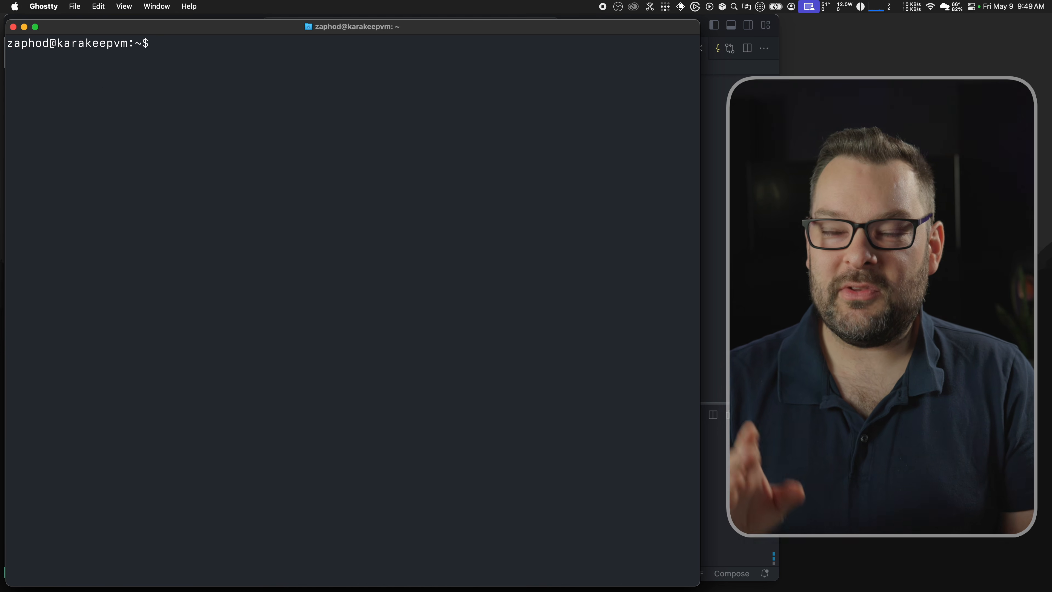
Step: Add the VM user to the docker group with sudo usermod -aG docker
{"action": "type", "text": "sudo "}
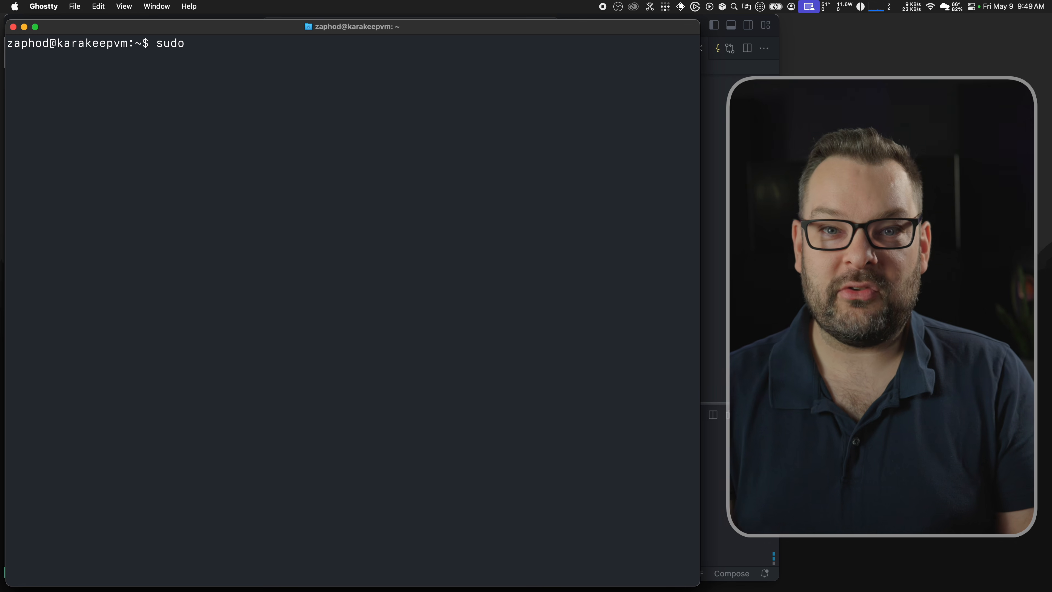
{"action": "type", "text": "usermod"}
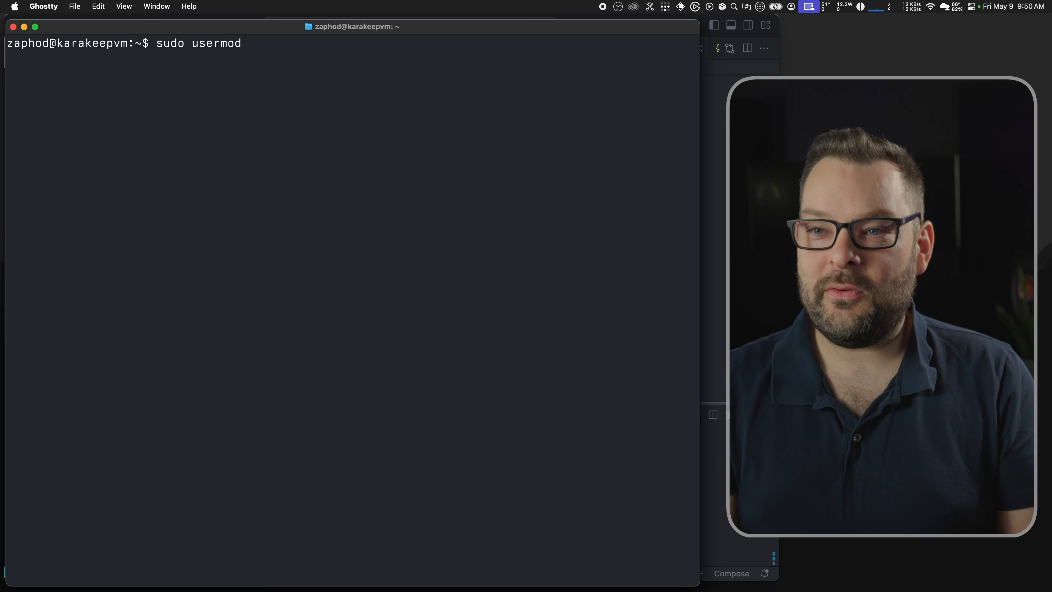
{"action": "type", "text": " -aG "}
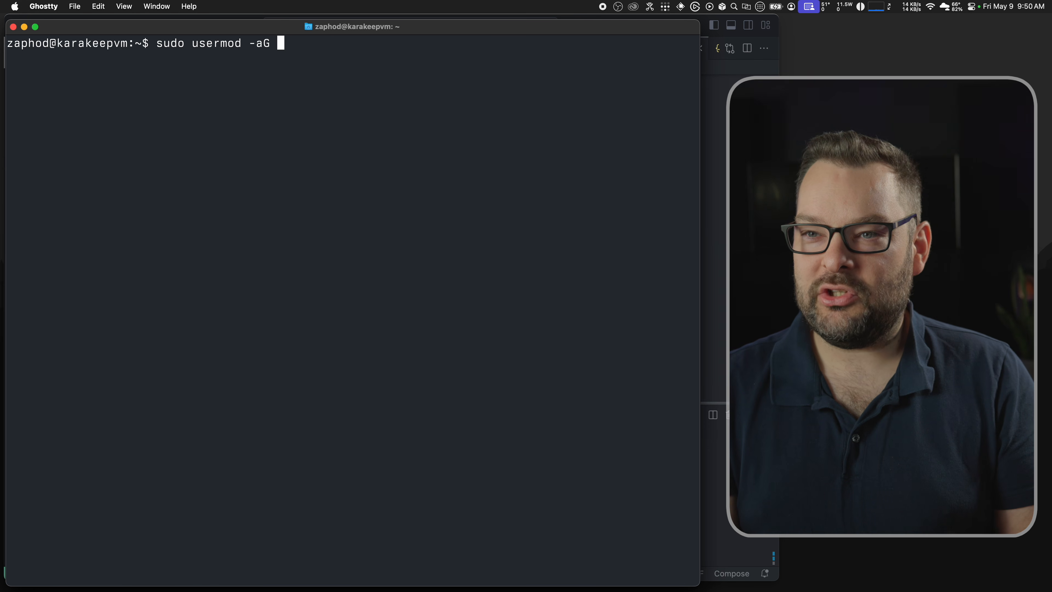
{"action": "type", "text": "docker zaphod"}
{"action": "key", "text": "Return"}
{"action": "type", "text": "id"}
{"action": "key", "text": "Return"}
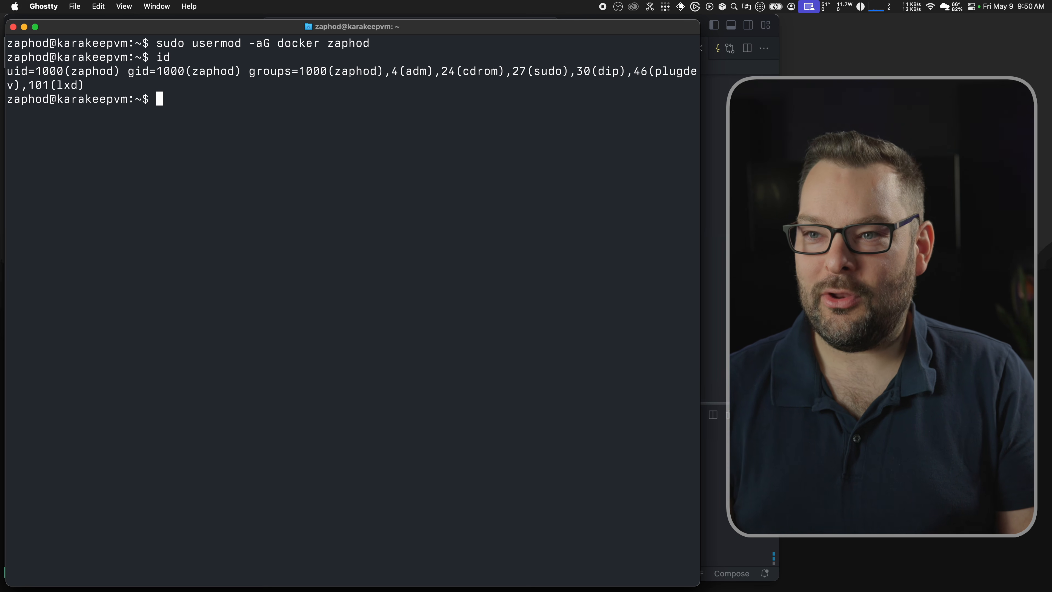
{"action": "type", "text": "id"}
{"action": "key", "text": "Up"}
{"action": "key", "text": "Up"}
{"action": "key", "text": "ctrl+w"}
{"action": "key", "text": "ctrl+w"}
{"action": "type", "text": "zaphod docker"}
{"action": "key", "text": "Return"}
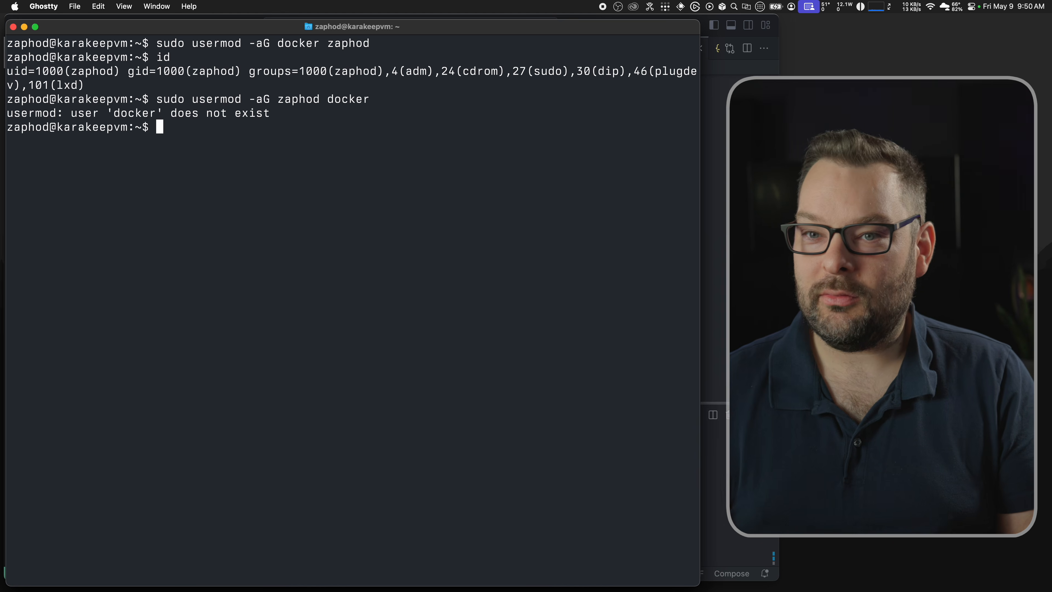
Step: Reconnect over SSH, confirm the docker group with id, and run docker ps -a without sudo
{"action": "key", "text": "ctrl+d"}
{"action": "key", "text": "Up"}
{"action": "key", "text": "Return"}
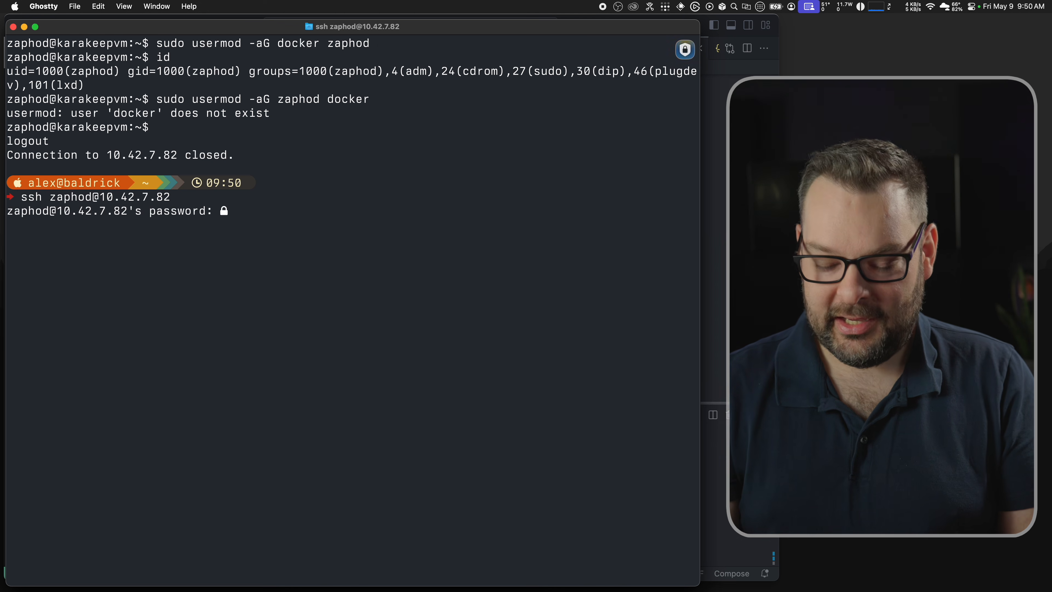
{"action": "key", "text": "Return"}
{"action": "type", "text": "is"}
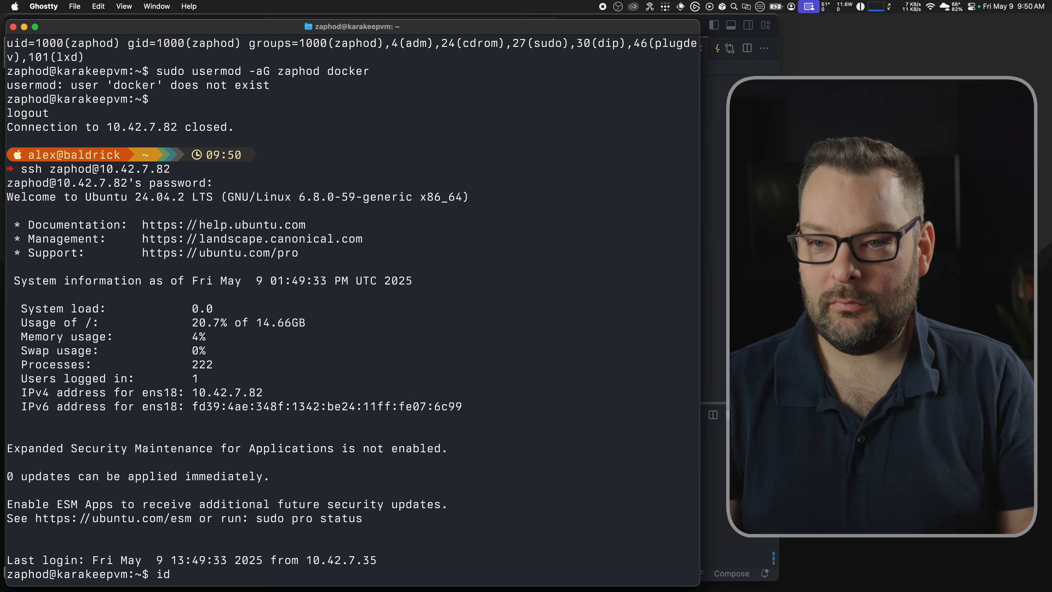
{"action": "key", "text": "ctrl+l"}
{"action": "key", "text": "Return"}
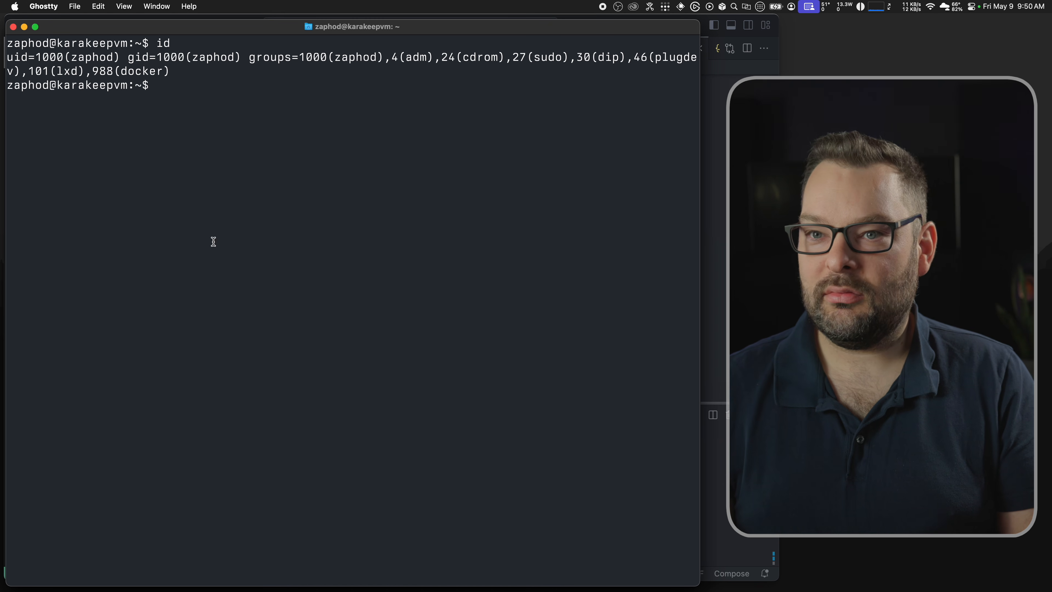
{"action": "double_click", "coordinate": [154, 73]}
{"action": "type", "text": "docker ps -a"}
{"action": "key", "text": "Return"}
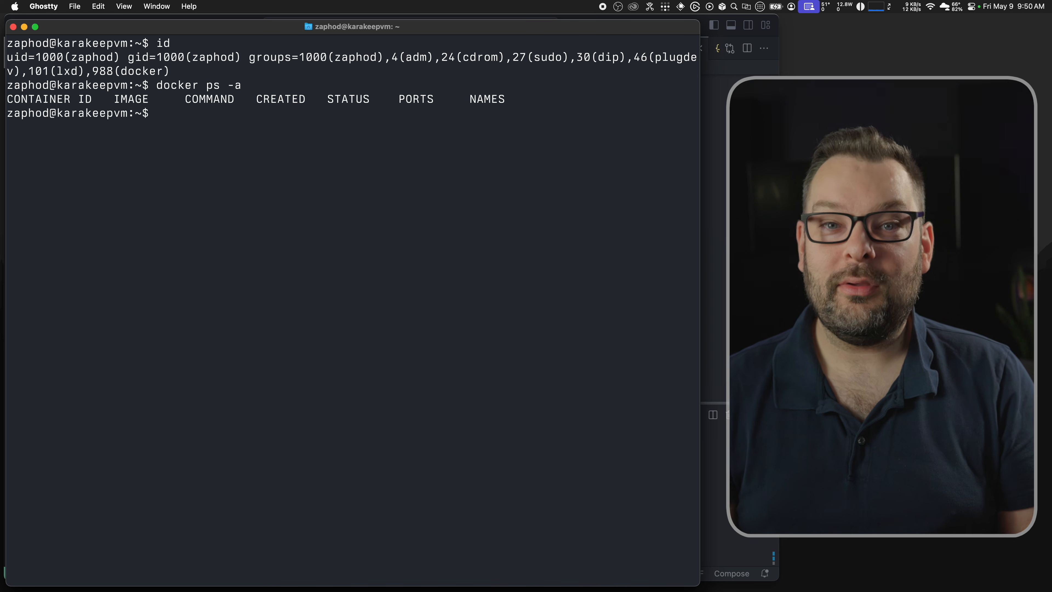
Step: Run tailscale to view its CLI help, then enter tailscale.com/download in a new browser tab
{"action": "type", "text": "sudo usermod -aG zaphod docker"}
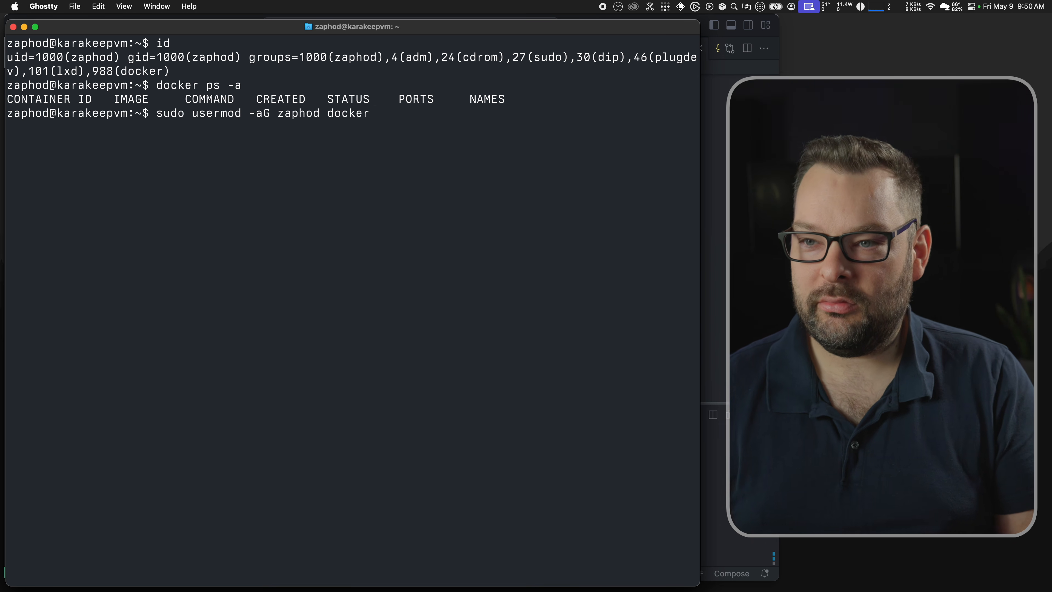
{"action": "key", "text": "Up"}
{"action": "key", "text": "Up"}
{"action": "key", "text": "Down"}
{"action": "key", "text": "Down"}
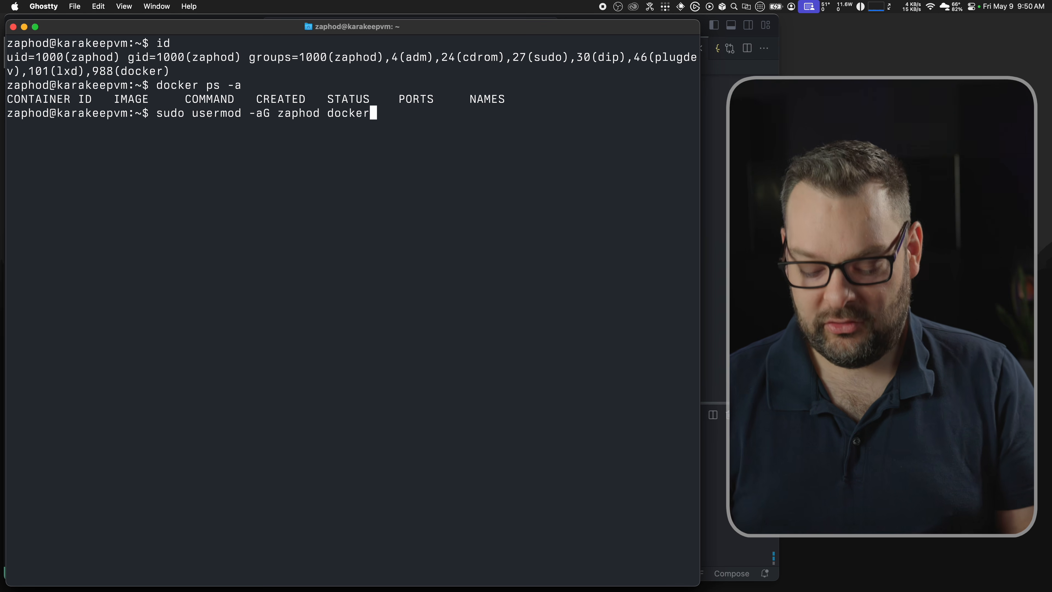
{"action": "key", "text": "ctrl+c"}
{"action": "key", "text": "ctrl+l"}
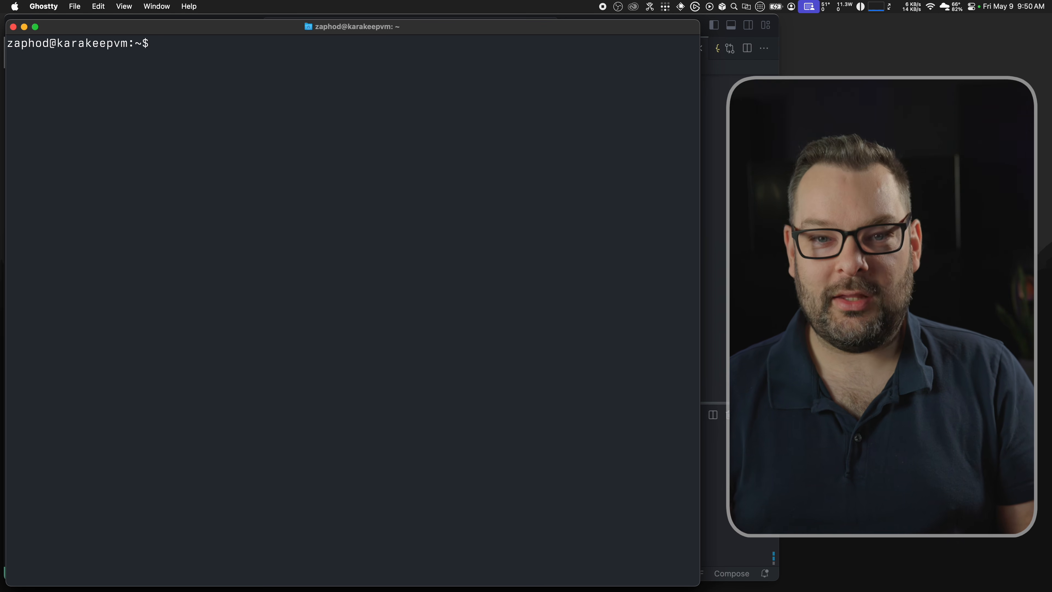
{"action": "type", "text": "tailsca"}
{"action": "key", "text": "BackSpace"}
{"action": "key", "text": "BackSpace"}
{"action": "key", "text": "BackSpace"}
{"action": "type", "text": "scale"}
{"action": "key", "text": "Return"}
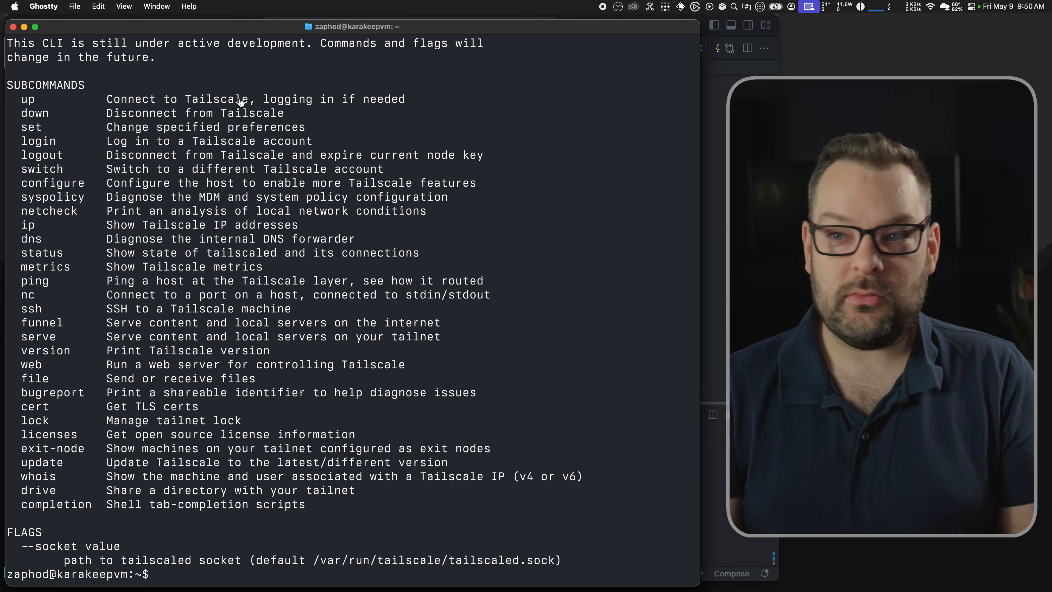
{"action": "key", "text": "super+Tab"}
{"action": "key", "text": "super+t"}
{"action": "type", "text": "tailscal"}
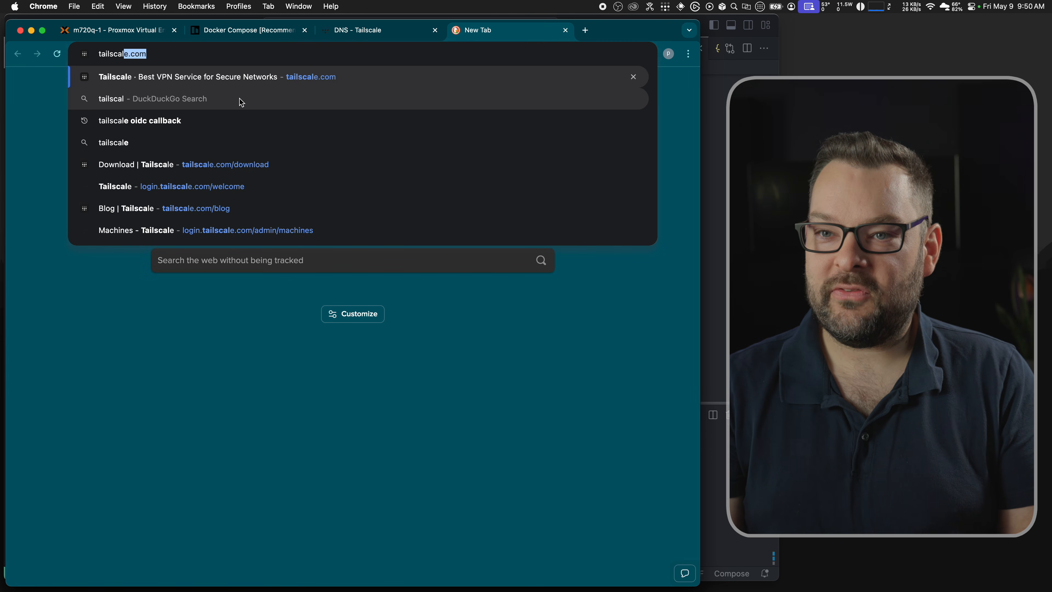
{"action": "type", "text": "e.com/downl"}
Step: Load tailscale.com/download and open the Linux instructions showing the curl install command
{"action": "key", "text": "Return"}
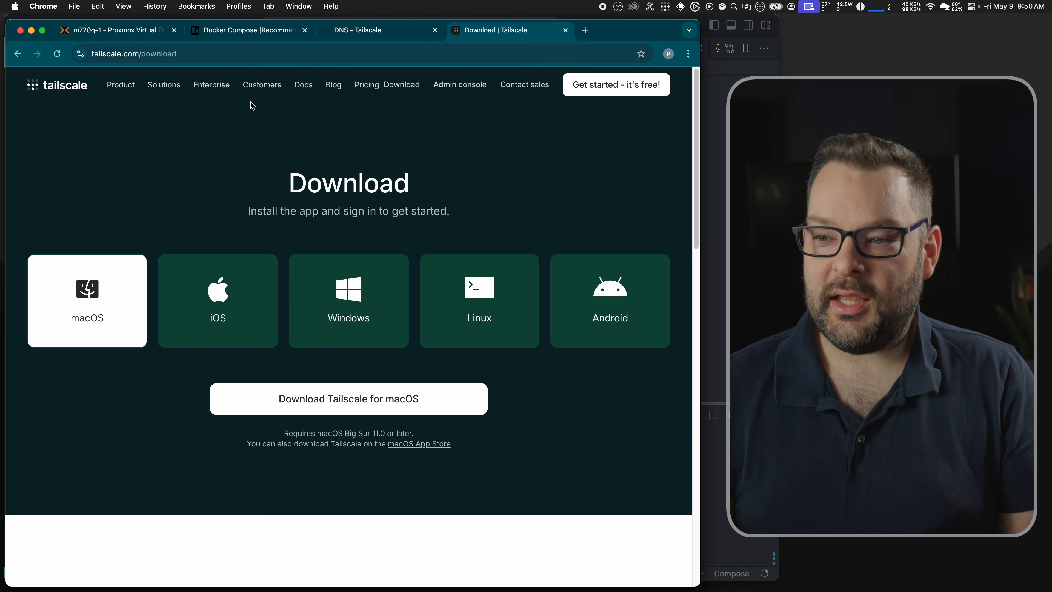
{"action": "left_click", "coordinate": [471, 307]}
{"action": "scroll", "coordinate": [492, 362], "scroll_direction": "down", "scroll_amount": 3}
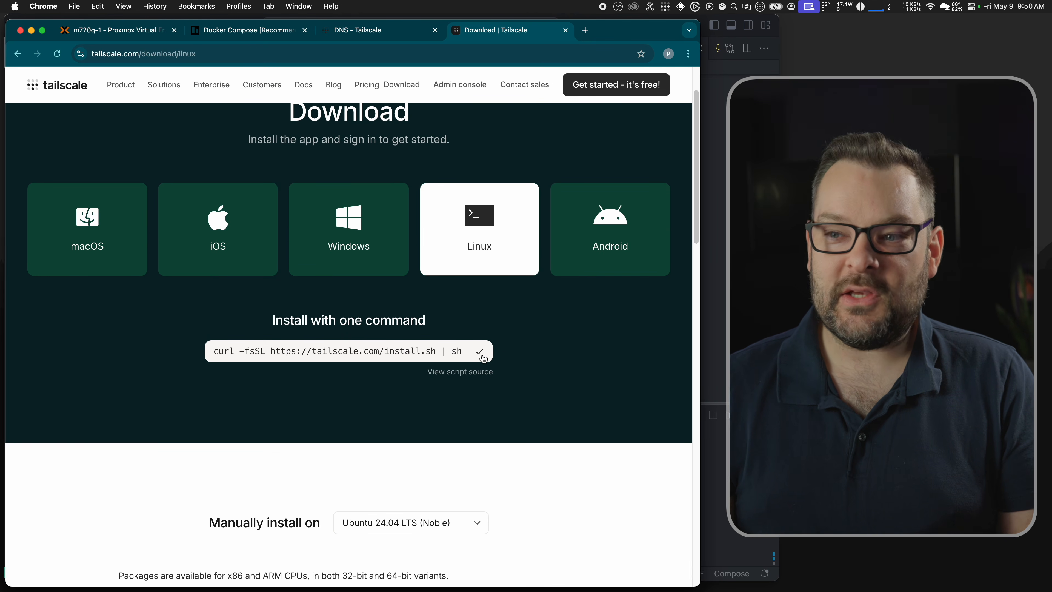
{"action": "key", "text": "super+Tab"}
Step: Paste and run the Tailscale curl install script, which stops with 'sudo: a password is required'
{"action": "key", "text": "super+k"}
{"action": "key", "text": "super+v"}
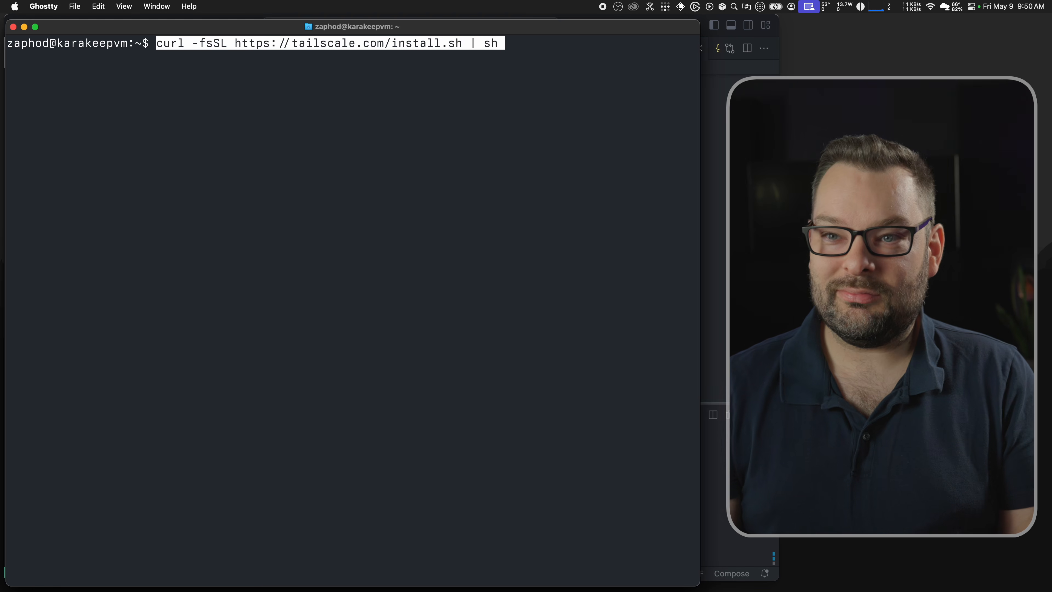
{"action": "key", "text": "Return"}
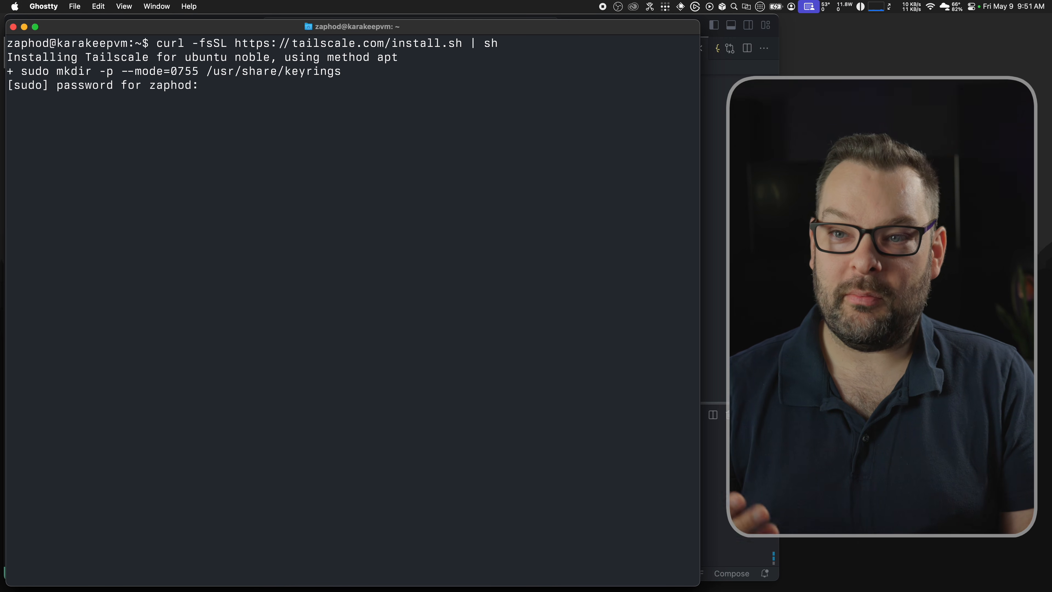
{"action": "key", "text": "Return"}
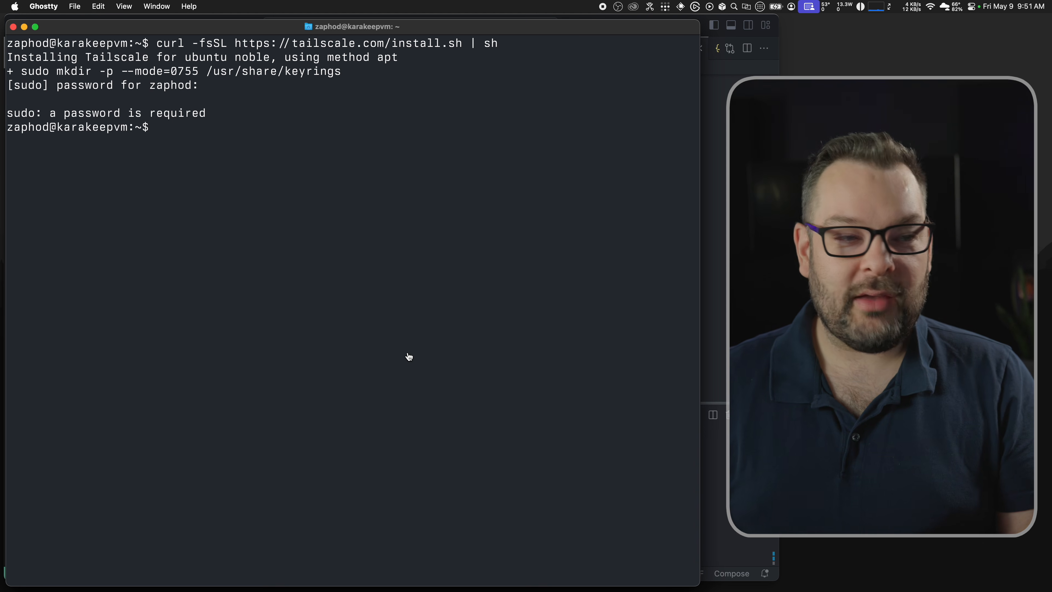
{"action": "key", "text": "super+Tab"}
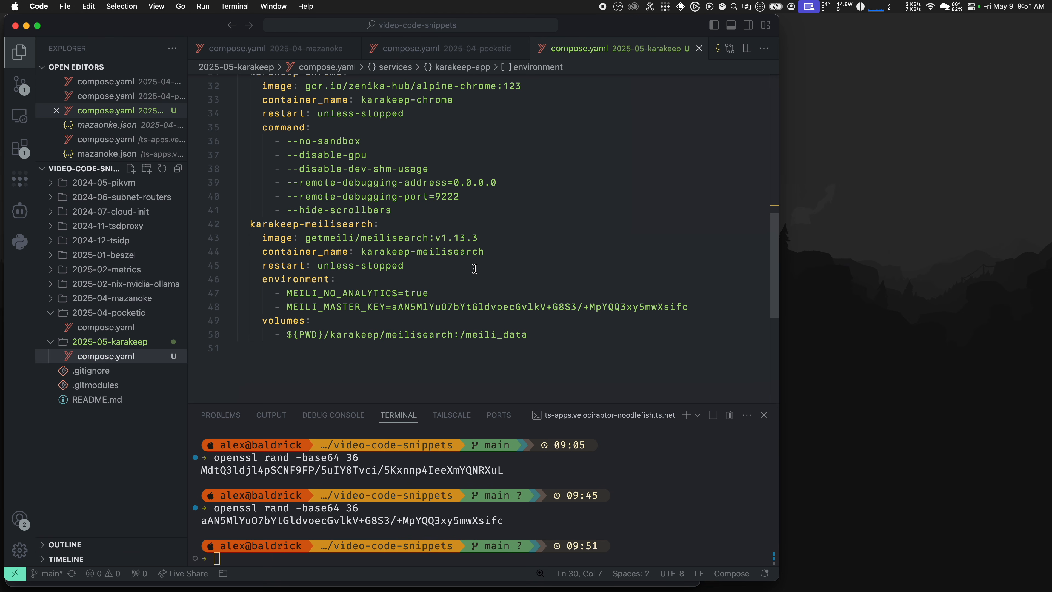
Step: Show the Tailscale extension's details page and its tailnet machines list in VS Code
{"action": "left_click", "coordinate": [20, 180]}
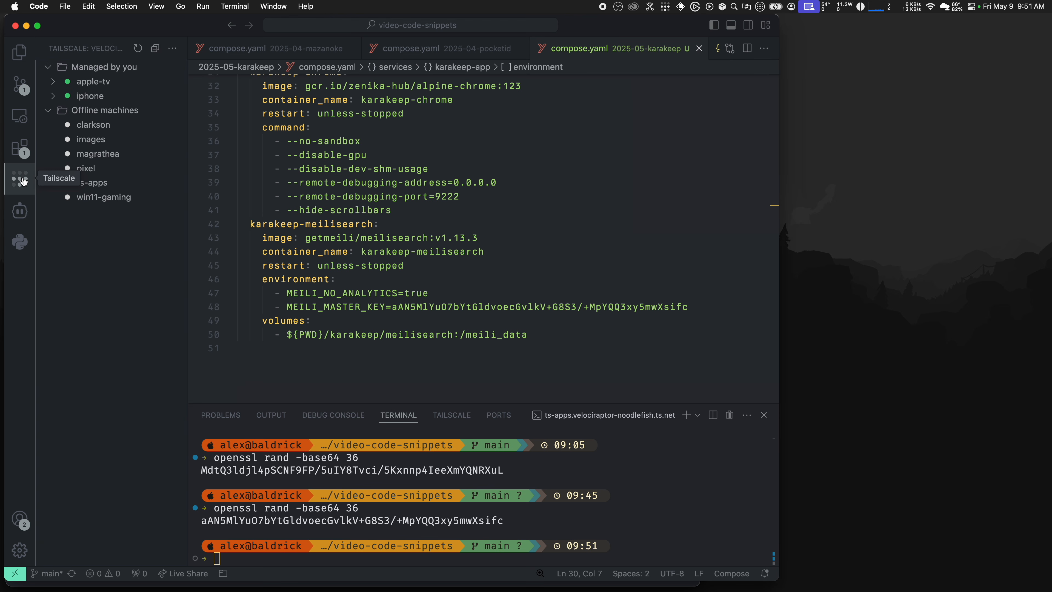
{"action": "left_click", "coordinate": [19, 154]}
{"action": "type", "text": "tailscale"}
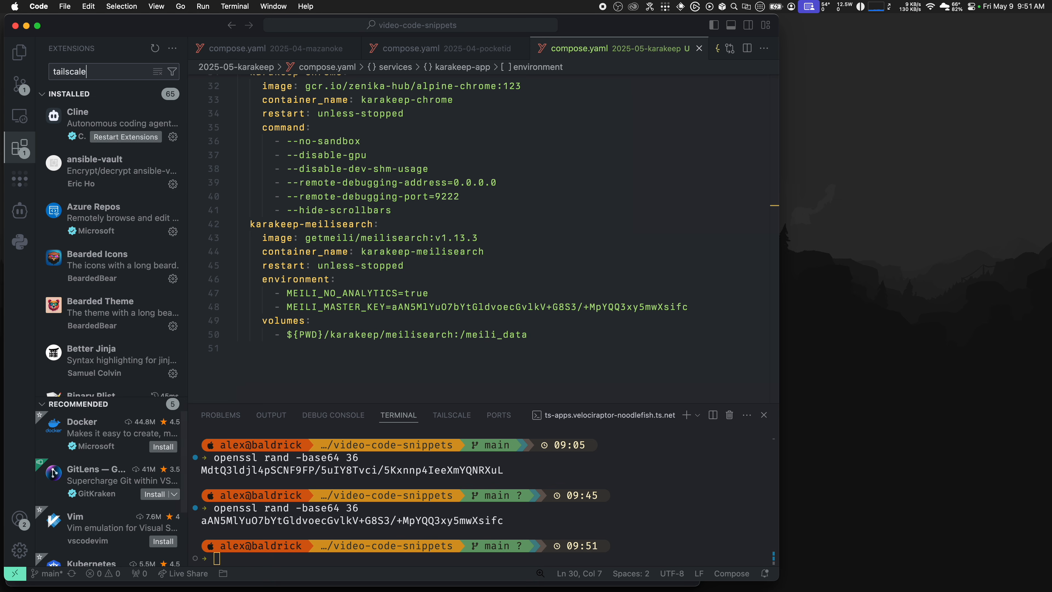
{"action": "left_click", "coordinate": [109, 116]}
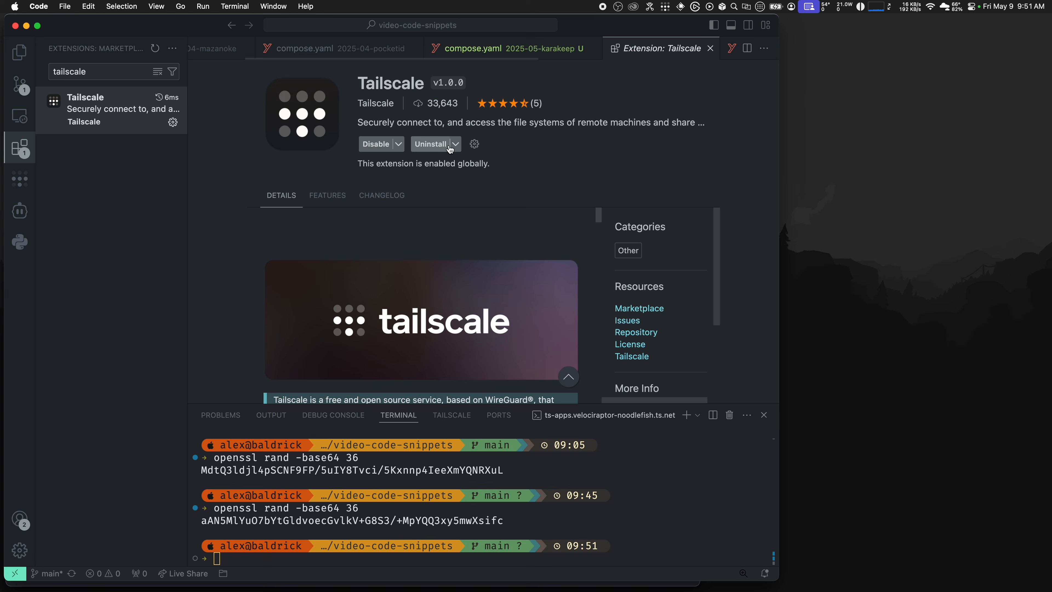
{"action": "left_click", "coordinate": [23, 182]}
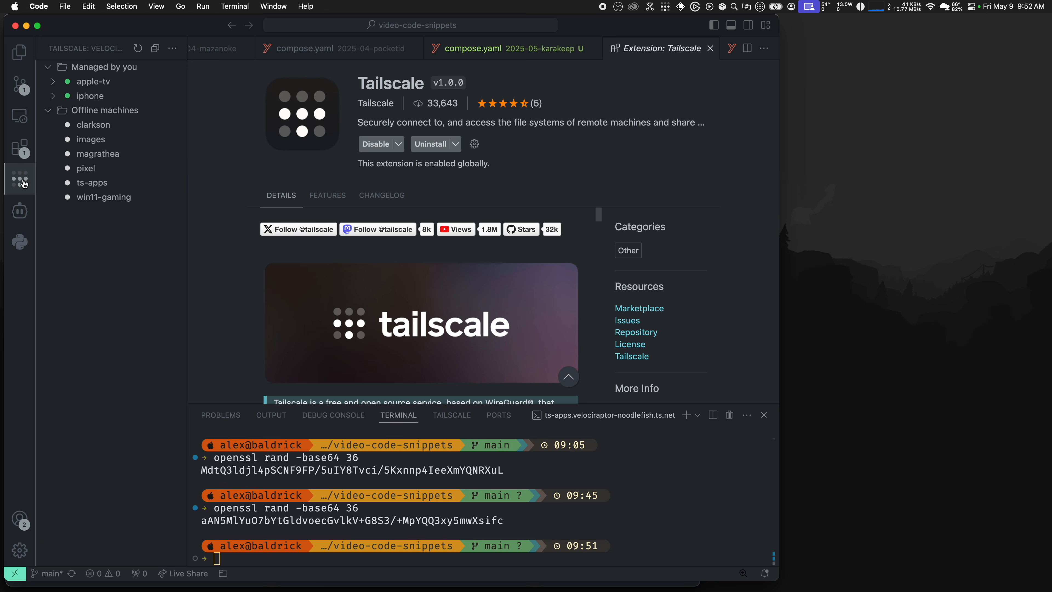
Step: Check the Tailscale app's status menu, then close the extension details tab
{"action": "left_click", "coordinate": [664, 7]}
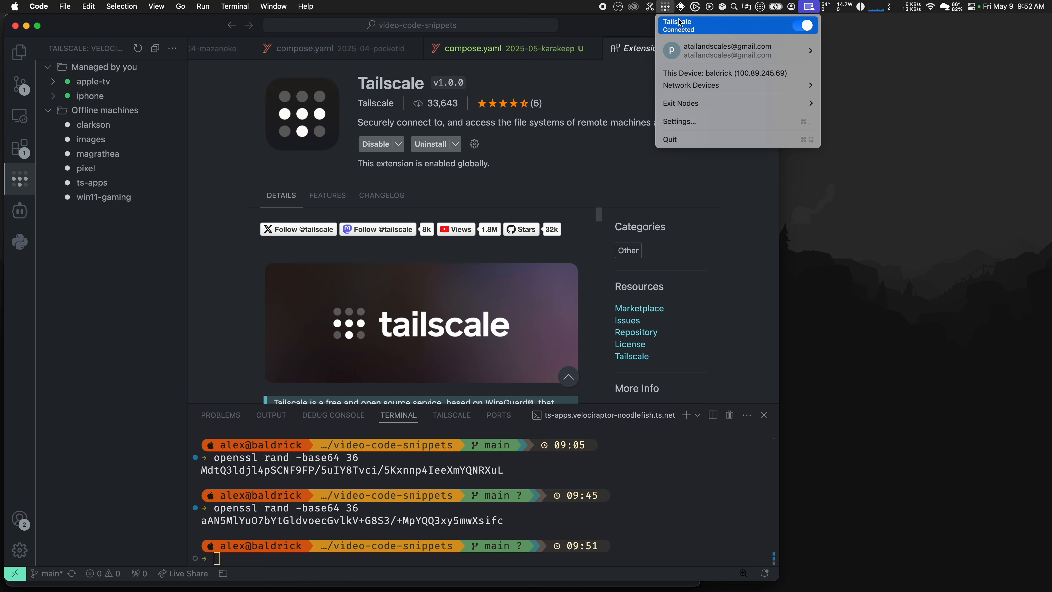
{"action": "mouse_move", "coordinate": [706, 82]}
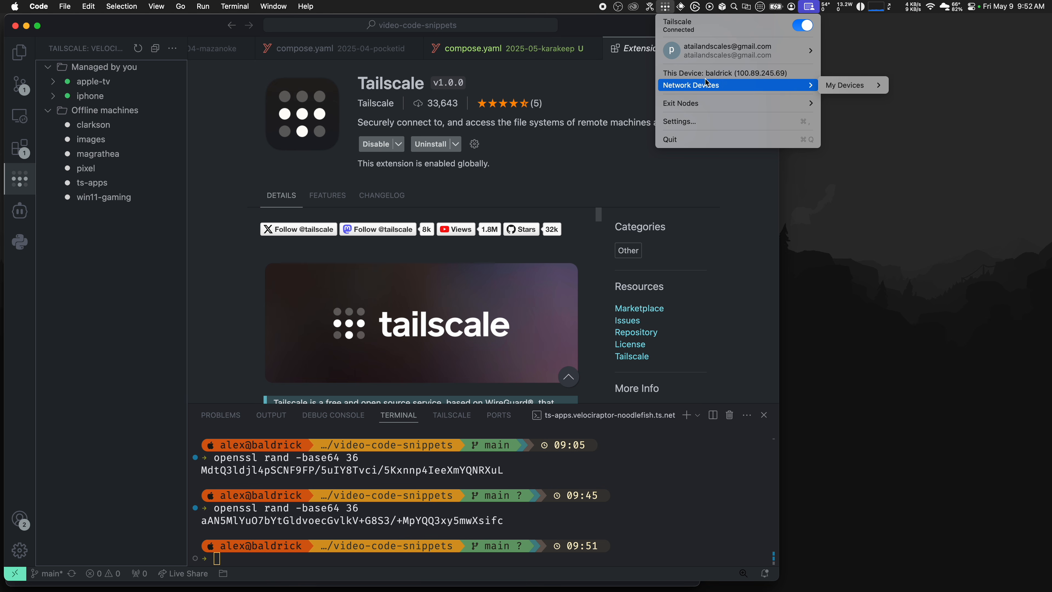
{"action": "left_click", "coordinate": [203, 226]}
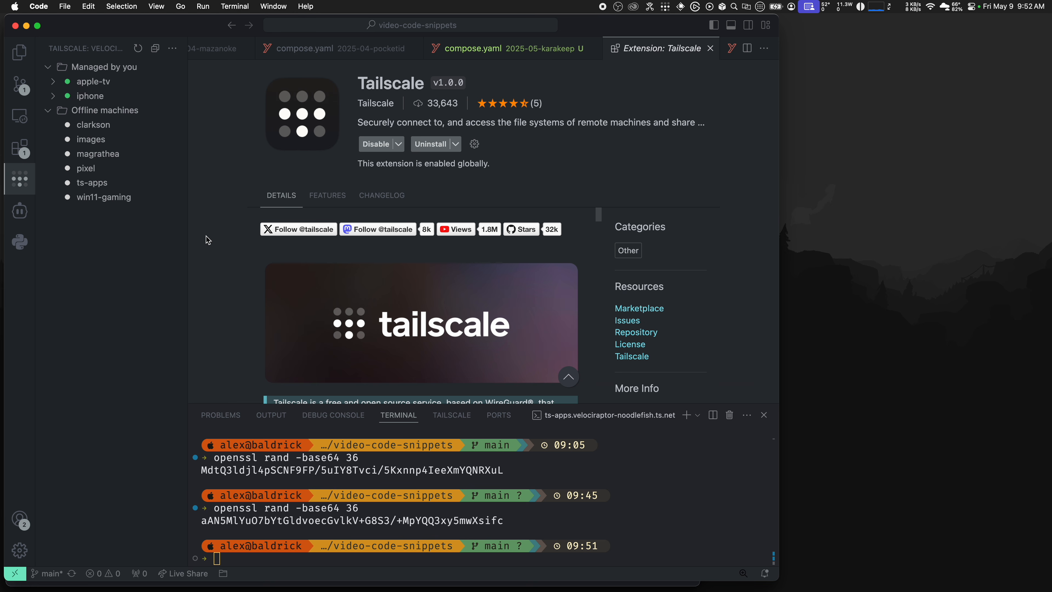
{"action": "key", "text": "super+w"}
Step: Run sudo tailscale up --ssh on karakeepvm and open the printed login link in the browser
{"action": "key", "text": "super+Tab"}
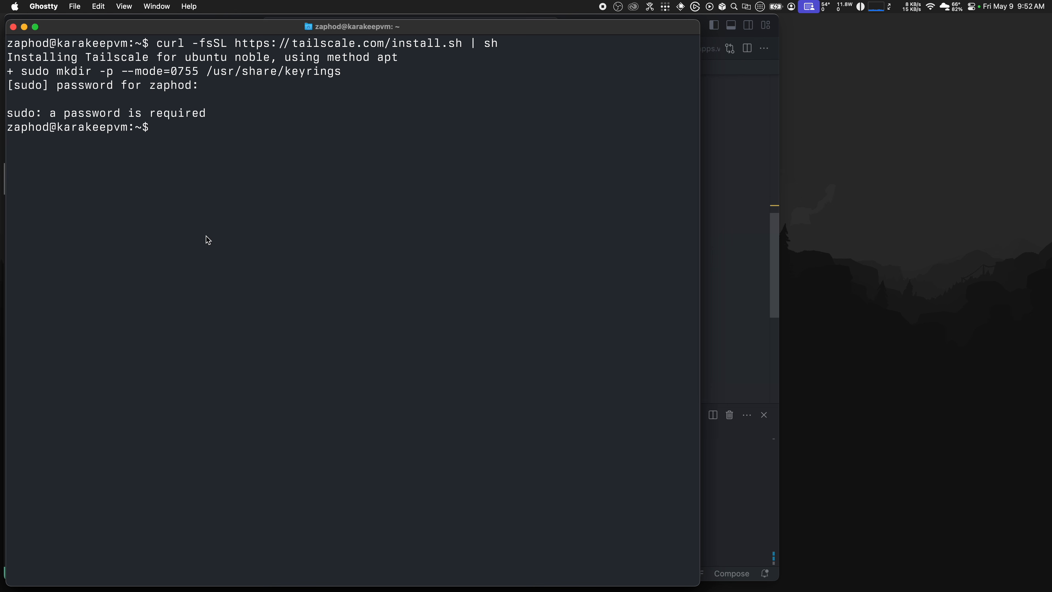
{"action": "type", "text": "sudo tailscale up -s"}
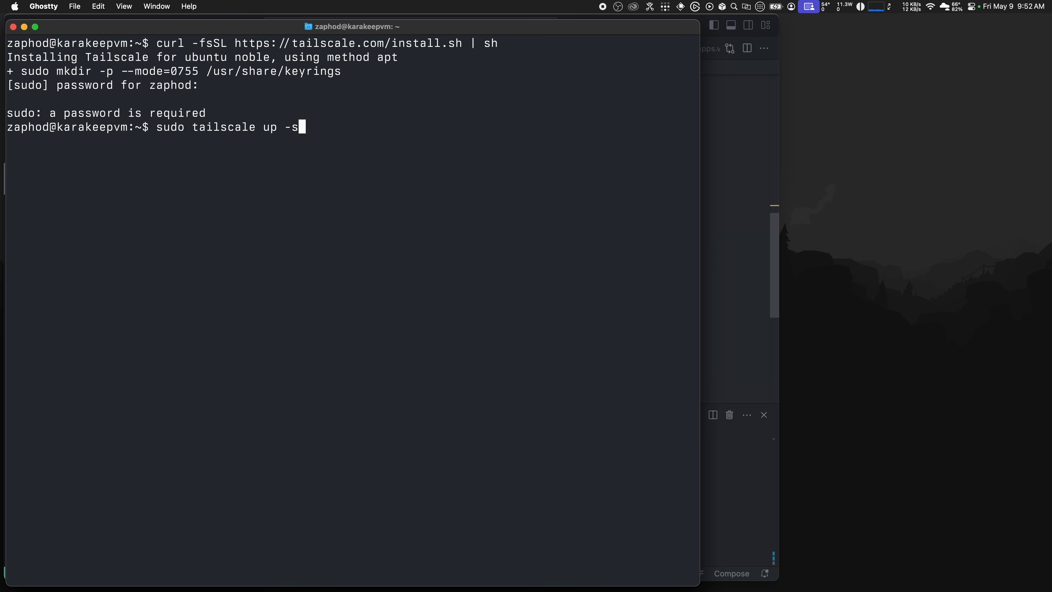
{"action": "key", "text": "Return"}
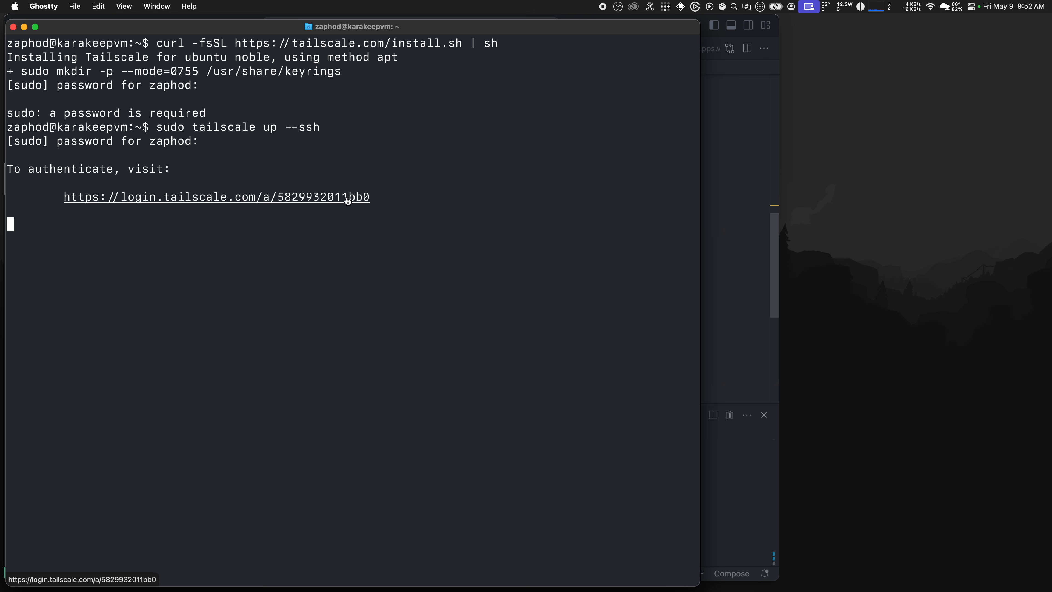
{"action": "left_click", "coordinate": [359, 199], "text": "super"}
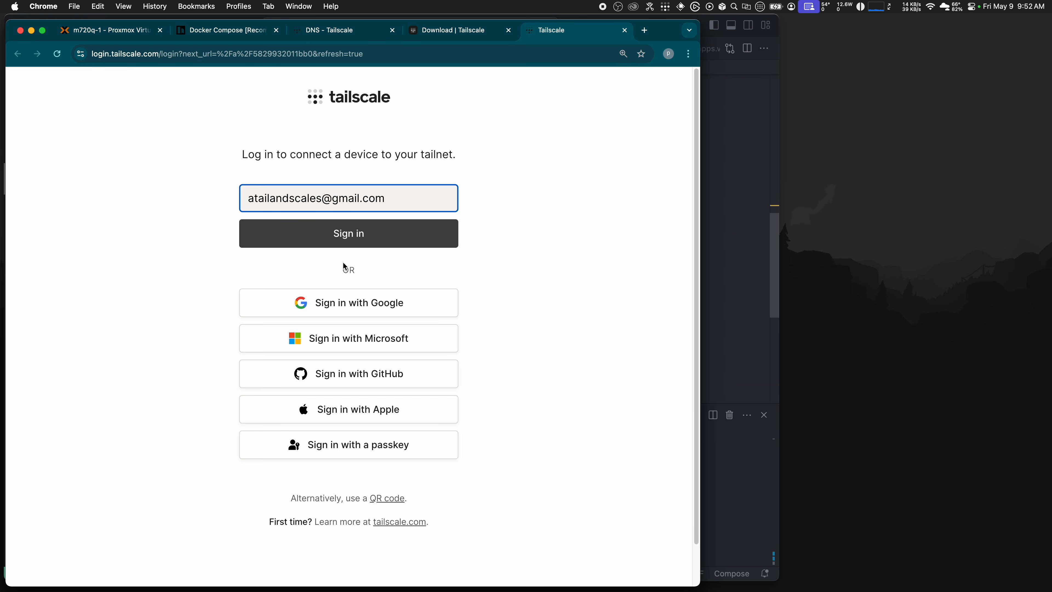
Step: Sign in with Google, connect karakeepvm to the personal tailnet, and search karakeep in the admin console
{"action": "left_click", "coordinate": [304, 305]}
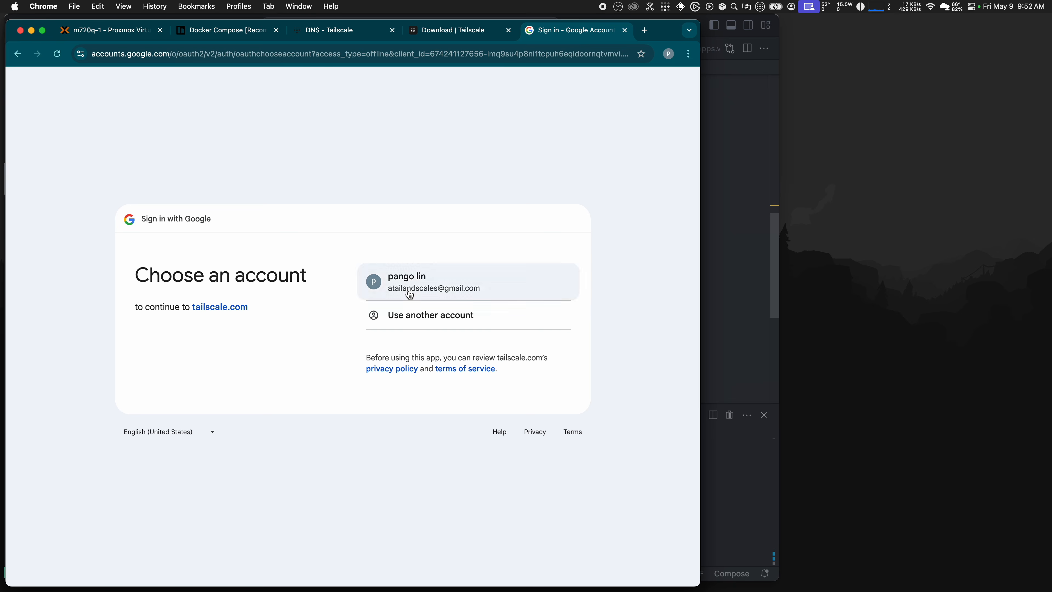
{"action": "left_click", "coordinate": [409, 294]}
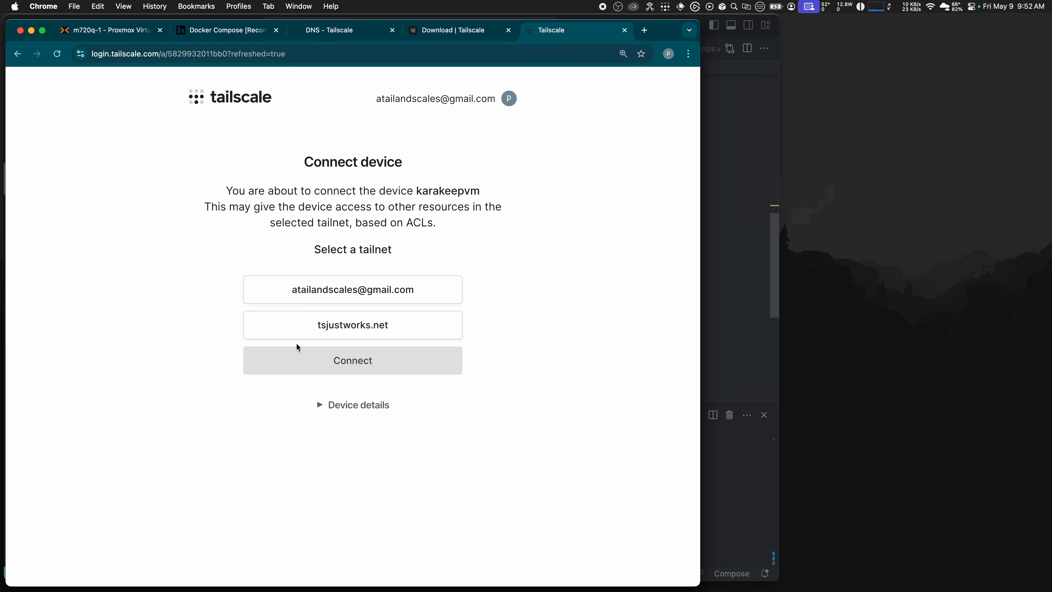
{"action": "left_click", "coordinate": [289, 298]}
{"action": "left_click", "coordinate": [324, 362]}
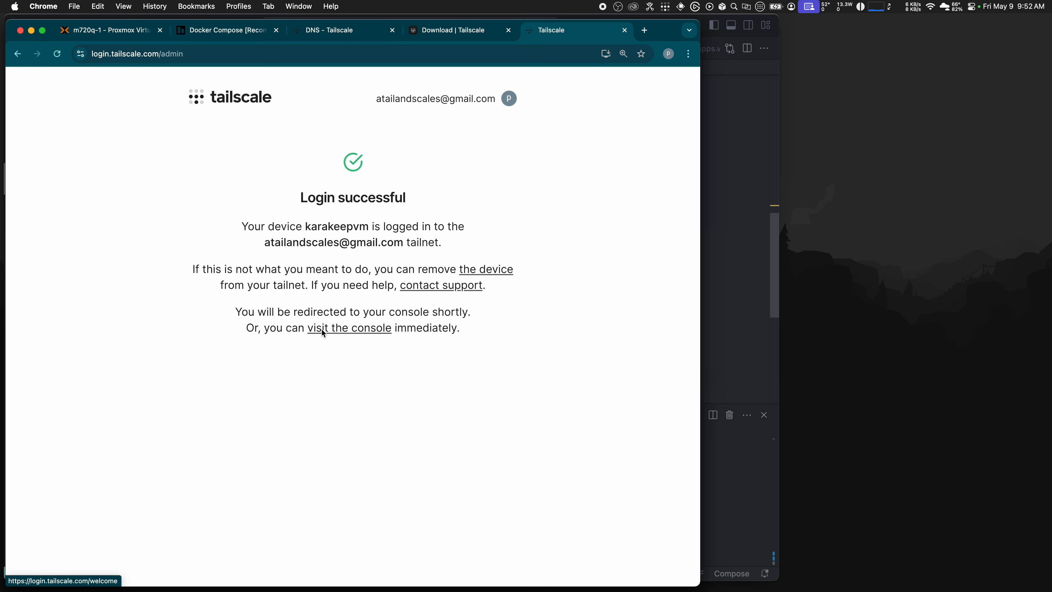
{"action": "left_click", "coordinate": [340, 335]}
{"action": "left_click", "coordinate": [121, 245]}
{"action": "type", "text": "karakeep"}
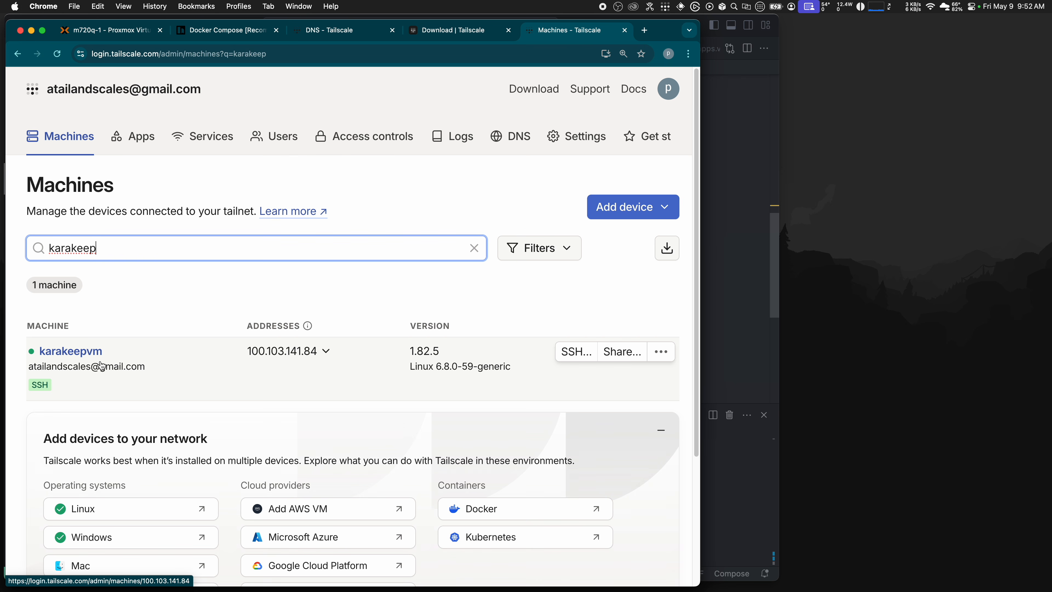
Step: Run tailscale status on the server to confirm karakeepvm is listed at 100.103.141.84
{"action": "key", "text": "super+Tab"}
{"action": "type", "text": "tailscale status"}
{"action": "key", "text": "Return"}
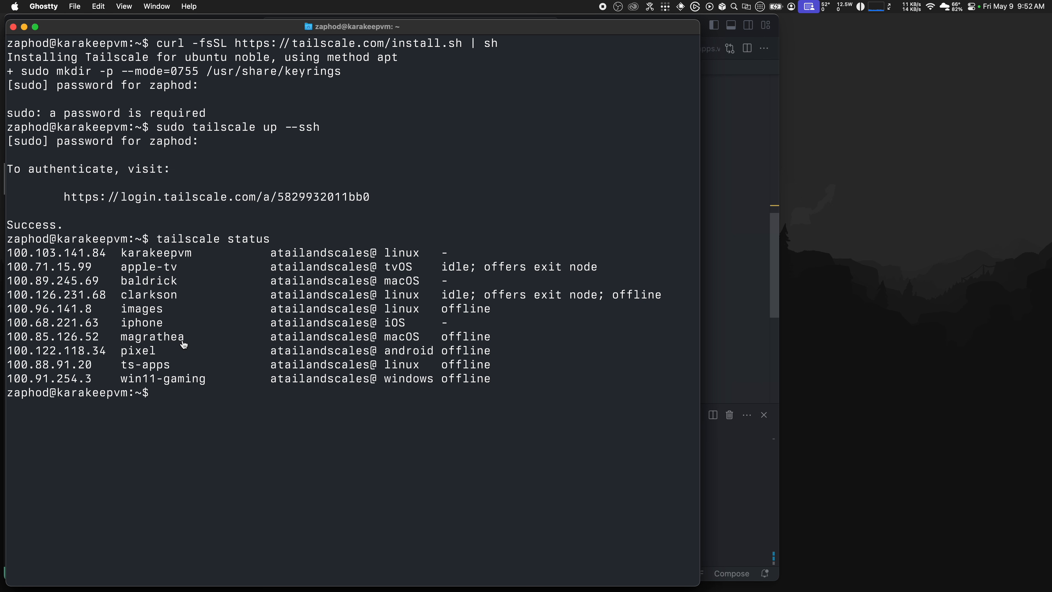
{"action": "key", "text": "super+Tab"}
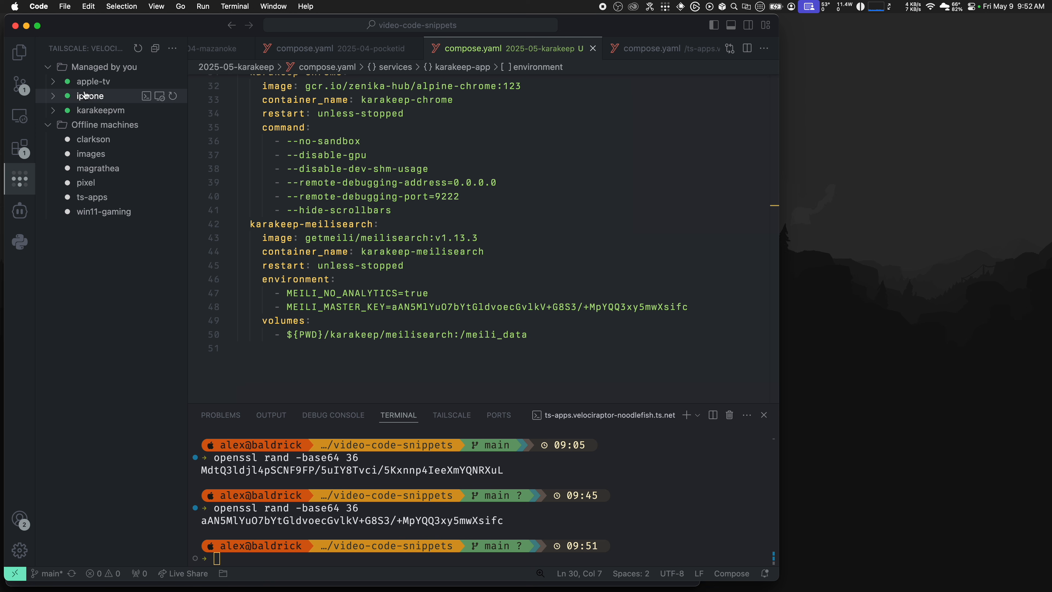
Step: Set karakeepvm's SSH username to the VM's login user via Change SSH Username
{"action": "left_click", "coordinate": [53, 112]}
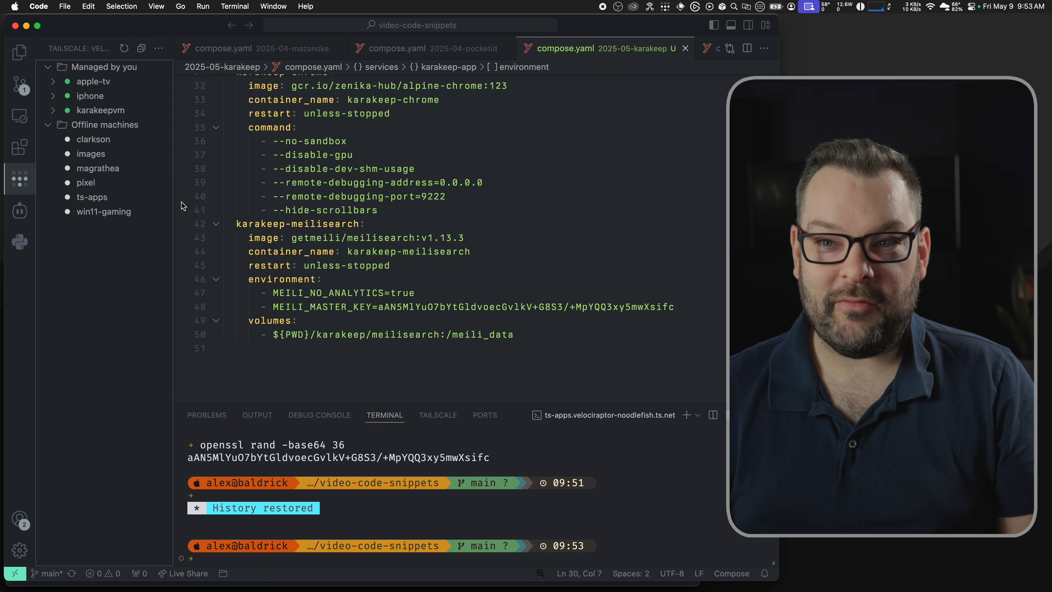
{"action": "right_click", "coordinate": [101, 110]}
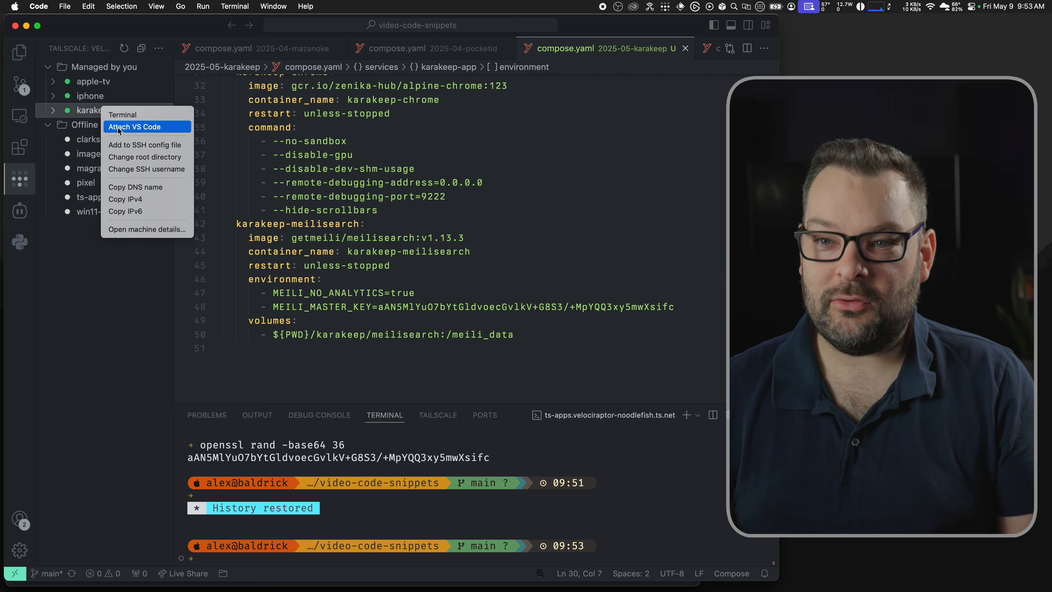
{"action": "left_click", "coordinate": [152, 170]}
{"action": "type", "text": "zaphod"}
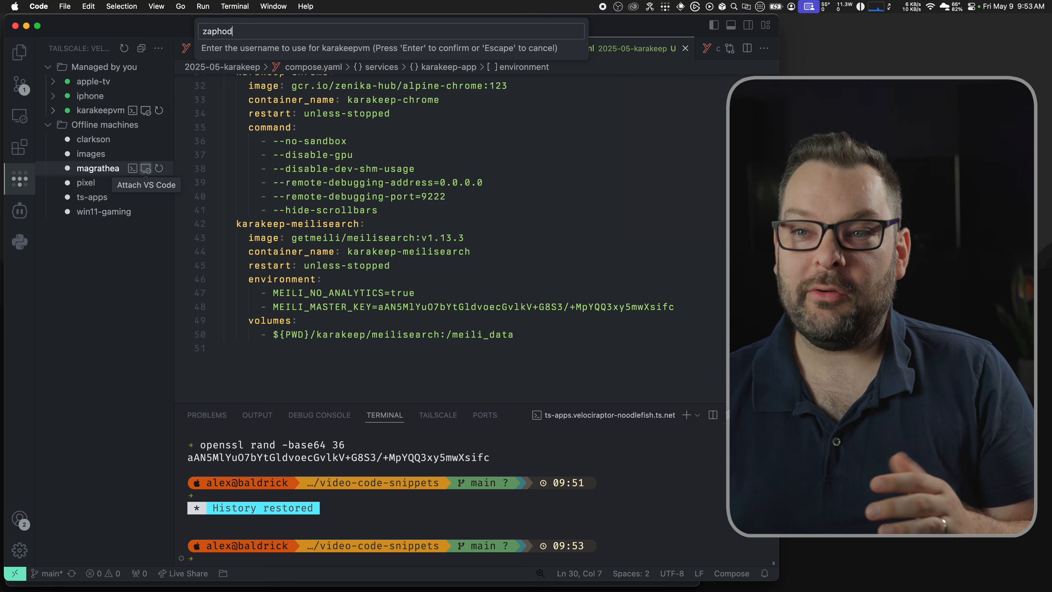
{"action": "key", "text": "Return"}
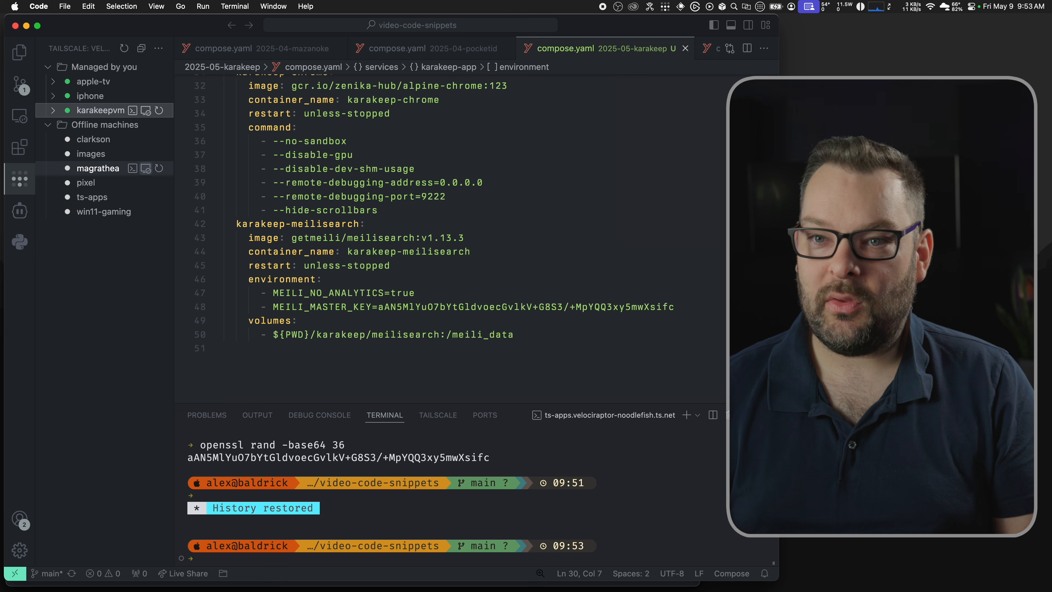
Step: Browse karakeepvm's home directory, list it with ls, and create a containers folder with mkdir
{"action": "left_click", "coordinate": [53, 111]}
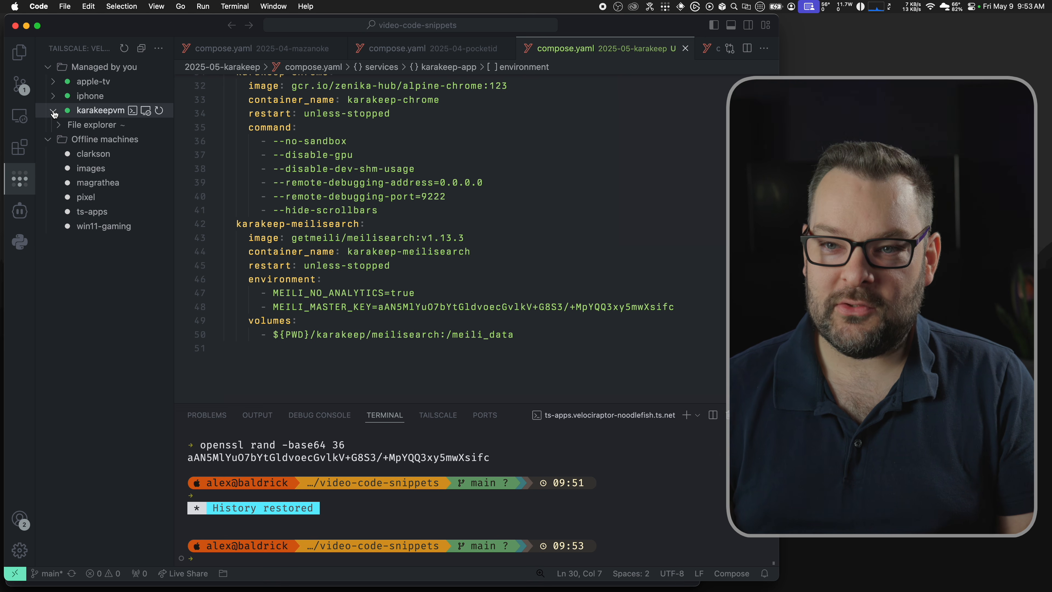
{"action": "left_click", "coordinate": [58, 126]}
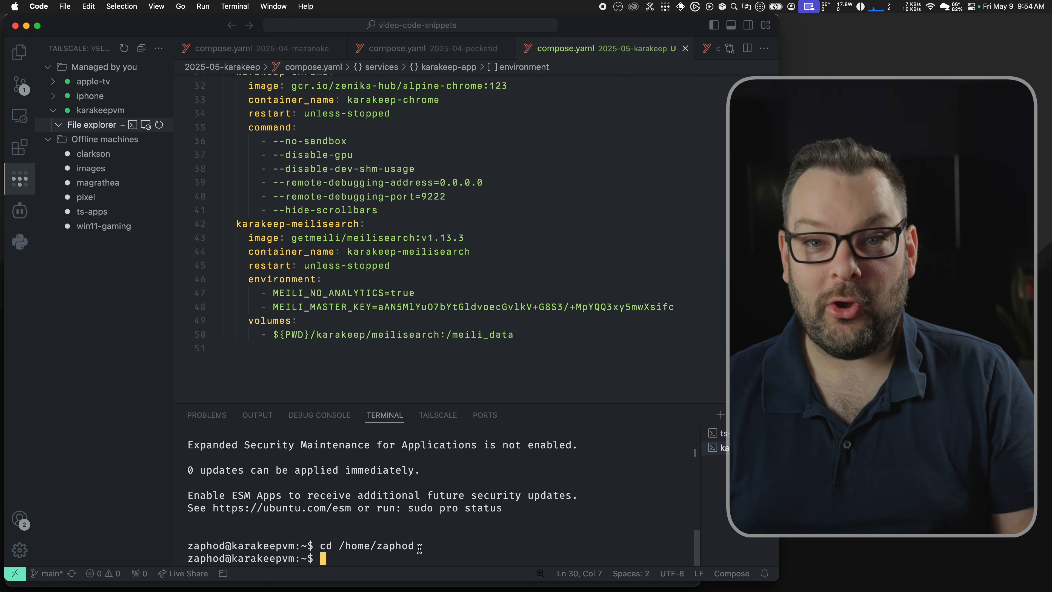
{"action": "type", "text": "ls"}
{"action": "key", "text": "Return"}
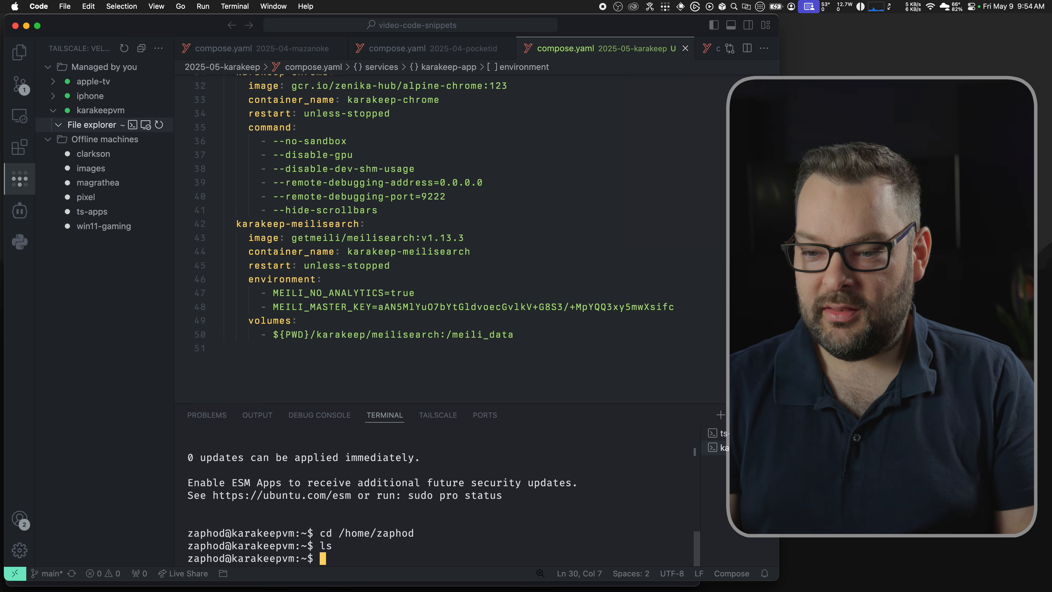
{"action": "type", "text": "mkdir containers"}
{"action": "key", "text": "Return"}
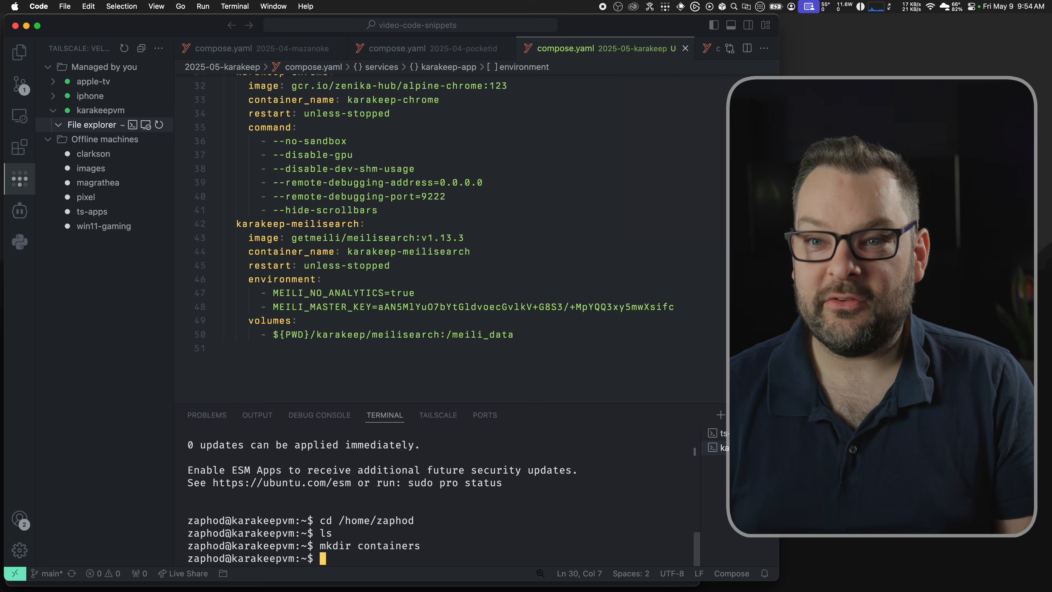
Step: Create an empty compose.yaml inside containers and open it for editing
{"action": "left_click", "coordinate": [160, 125]}
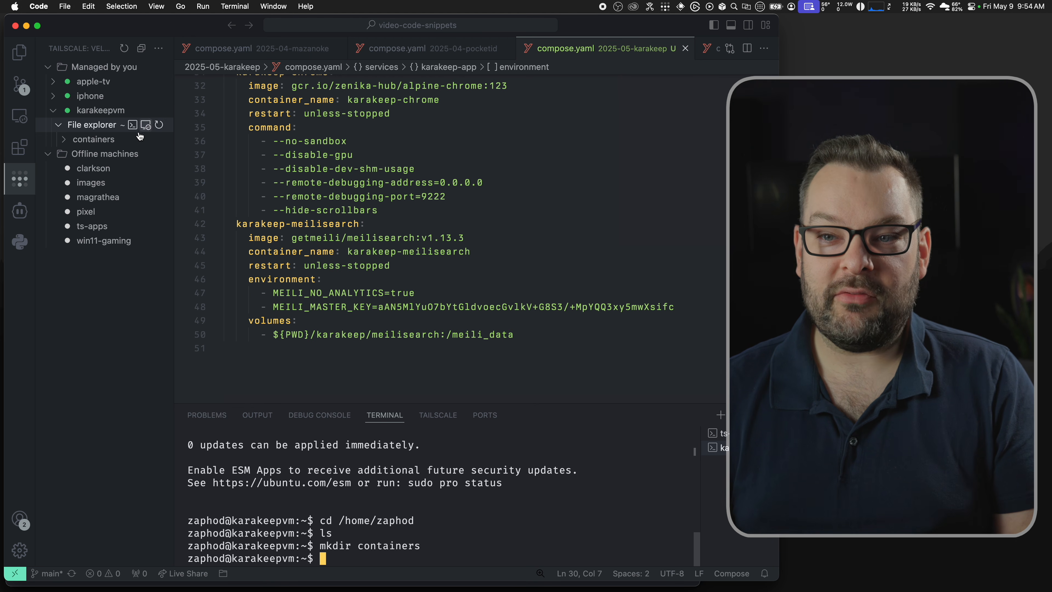
{"action": "left_click", "coordinate": [66, 141]}
{"action": "right_click", "coordinate": [85, 143]}
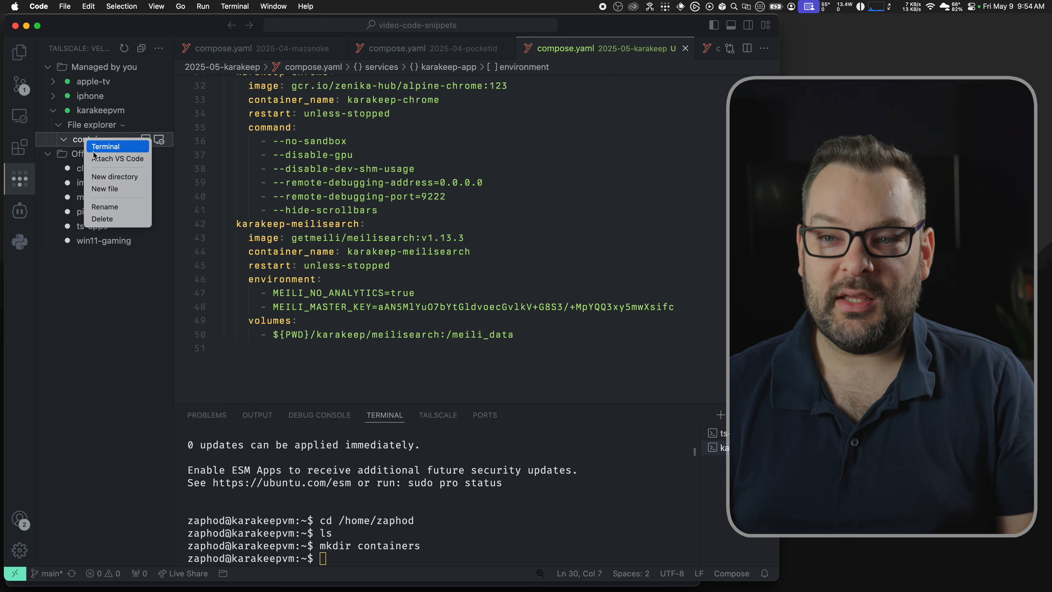
{"action": "left_click", "coordinate": [102, 190]}
{"action": "type", "text": "compose.yaml"}
{"action": "key", "text": "Return"}
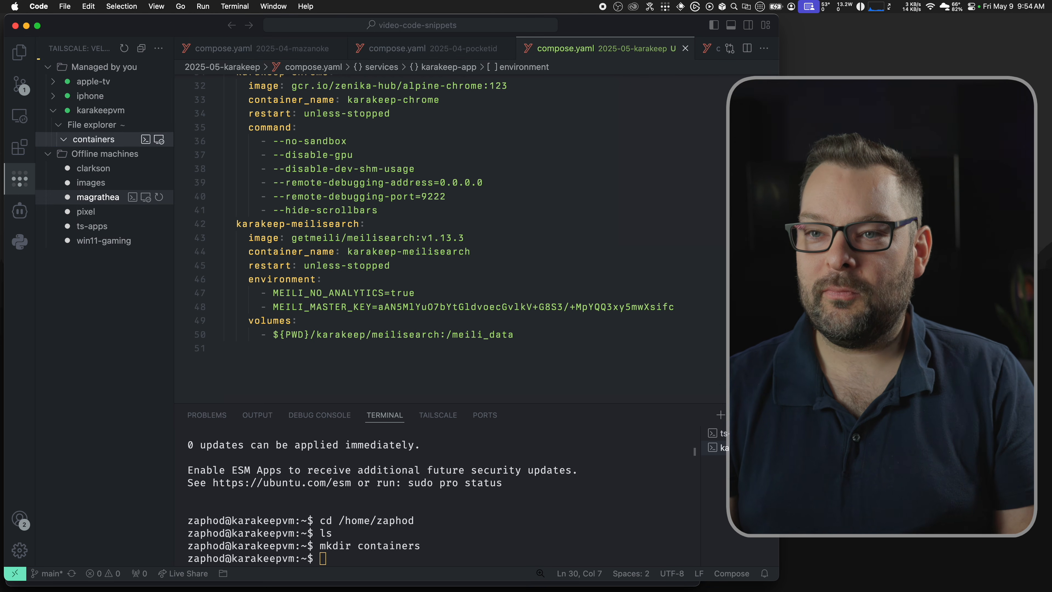
{"action": "left_click", "coordinate": [94, 155]}
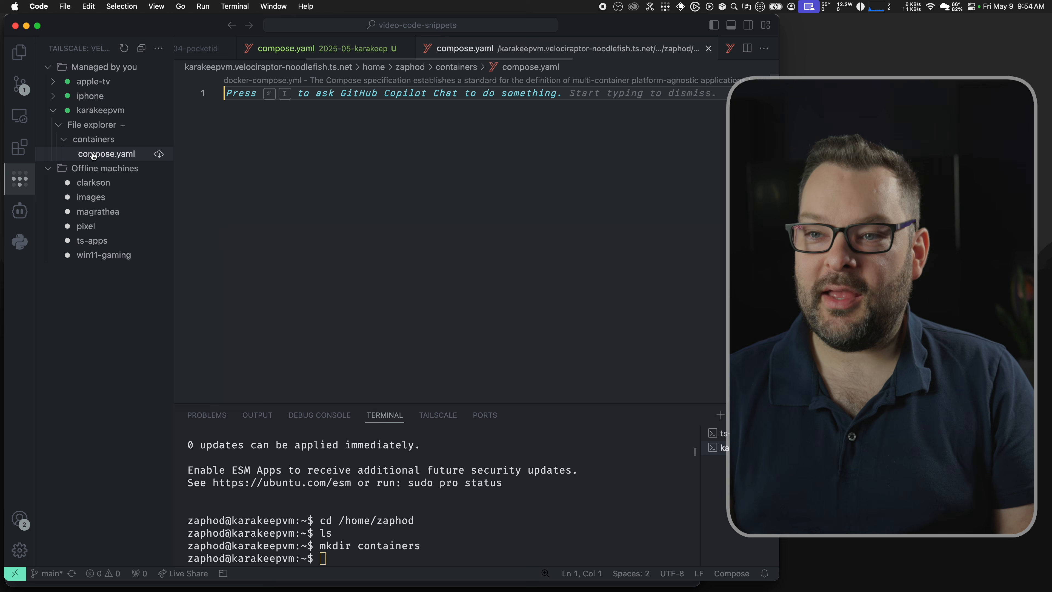
Step: Split the editor and copy the whole local compose.yaml into the remote compose.yaml
{"action": "left_click_drag", "start_coordinate": [465, 49], "coordinate": [648, 189]}
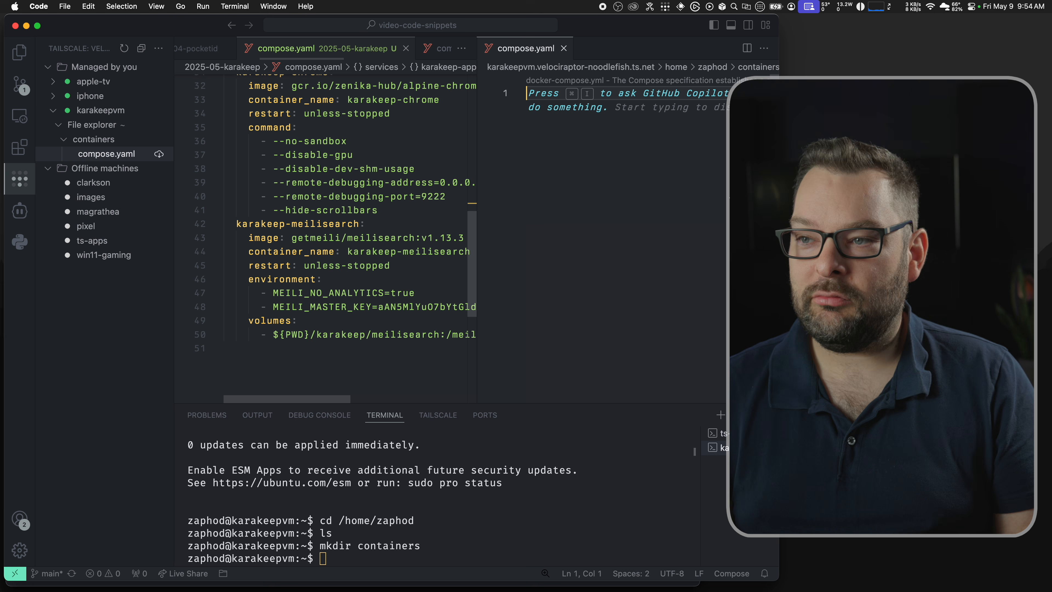
{"action": "left_click", "coordinate": [294, 137]}
{"action": "key", "text": "super+a"}
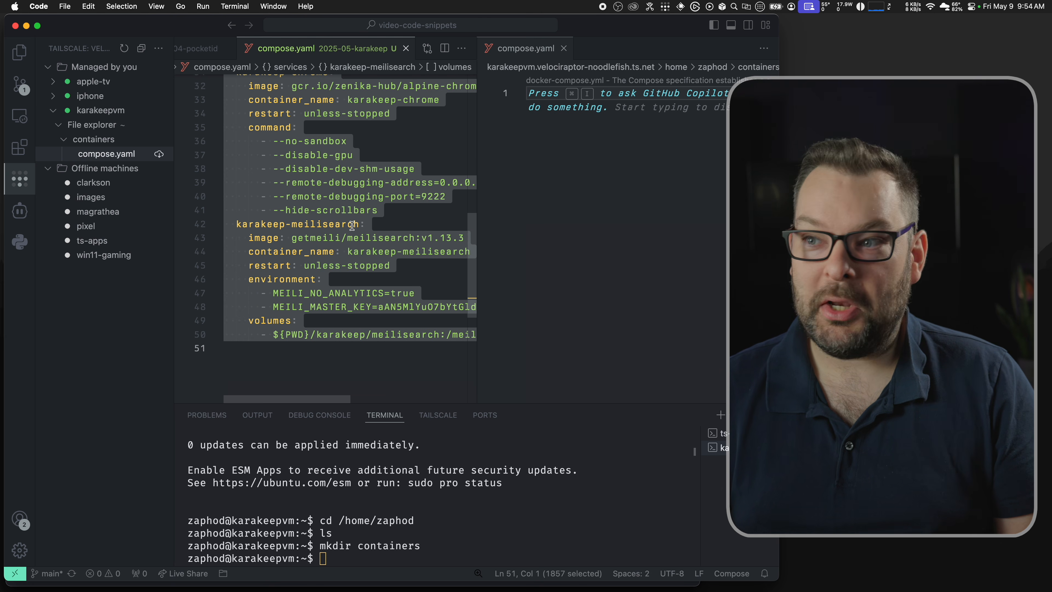
{"action": "key", "text": "super+c"}
{"action": "left_click", "coordinate": [601, 241]}
{"action": "key", "text": "super+v"}
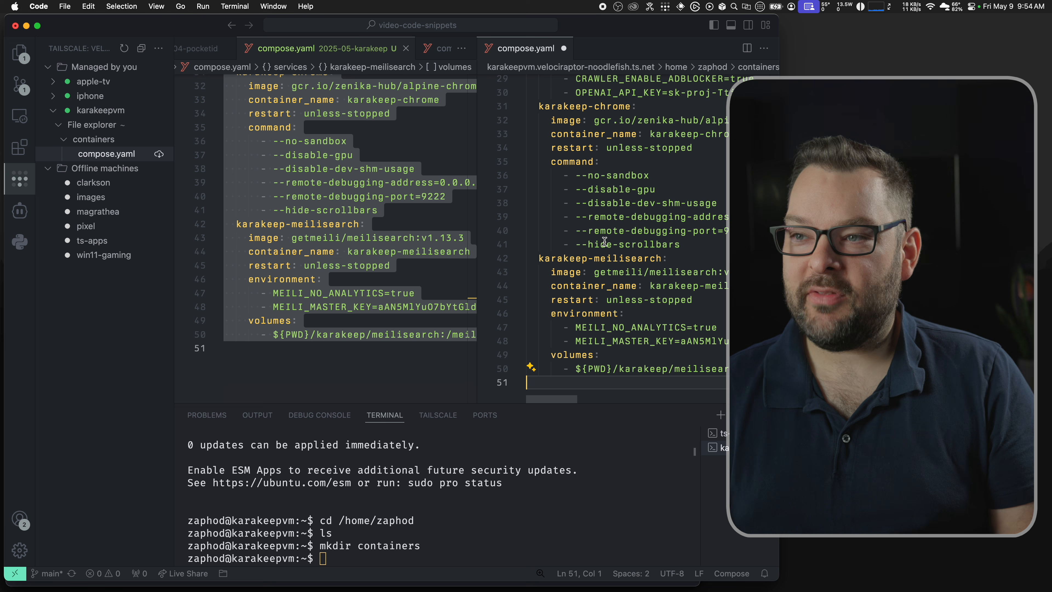
Step: Change the server terminal into containers/ and select the placeholder auth key on line 6
{"action": "left_click", "coordinate": [470, 481]}
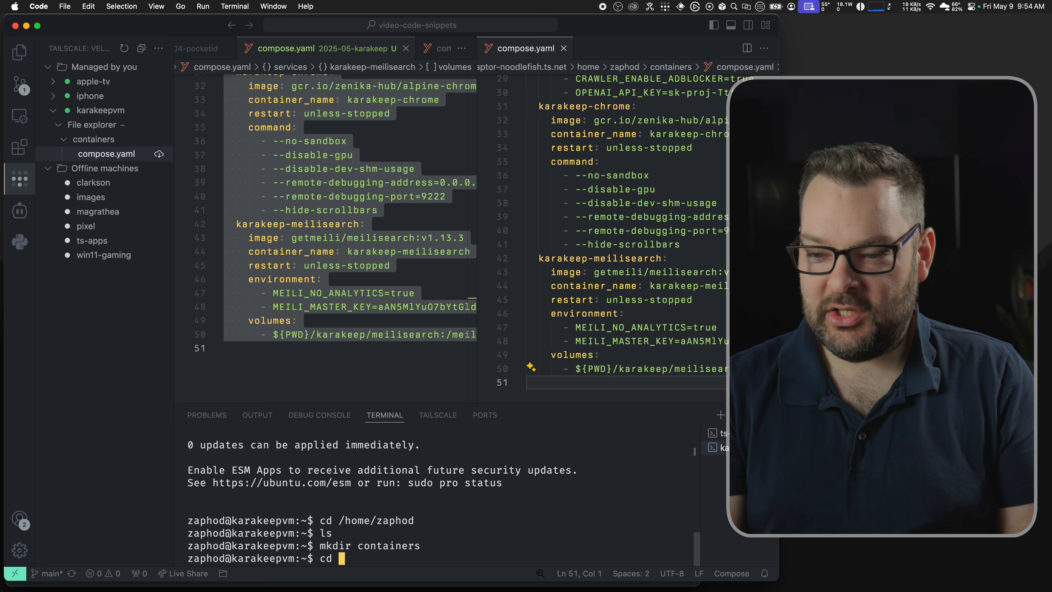
{"action": "type", "text": "cd containers/"}
{"action": "key", "text": "Return"}
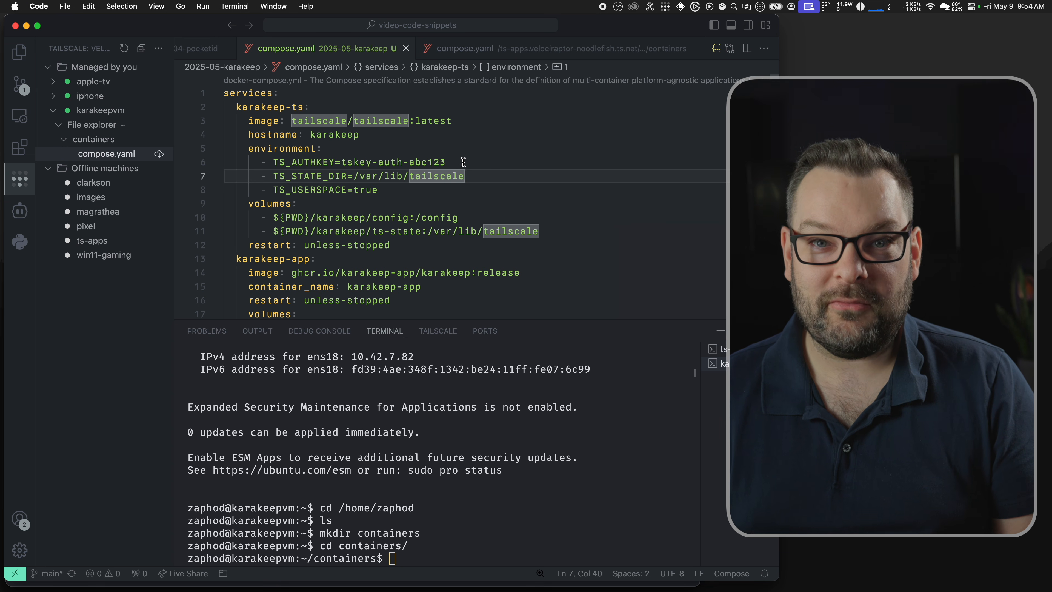
{"action": "left_click_drag", "start_coordinate": [463, 162], "coordinate": [354, 161]}
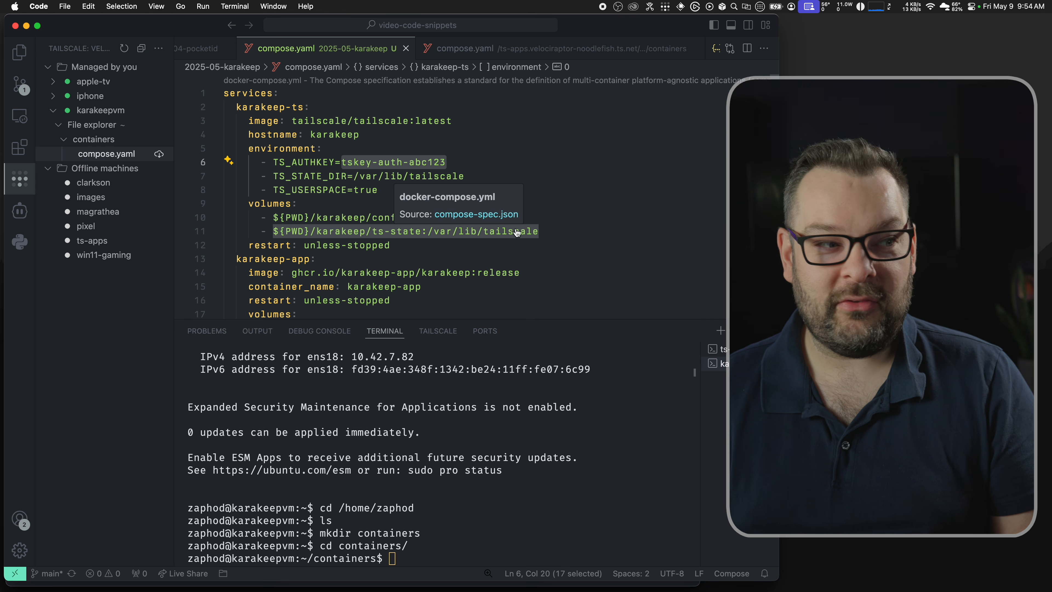
{"action": "key", "text": "super+Tab"}
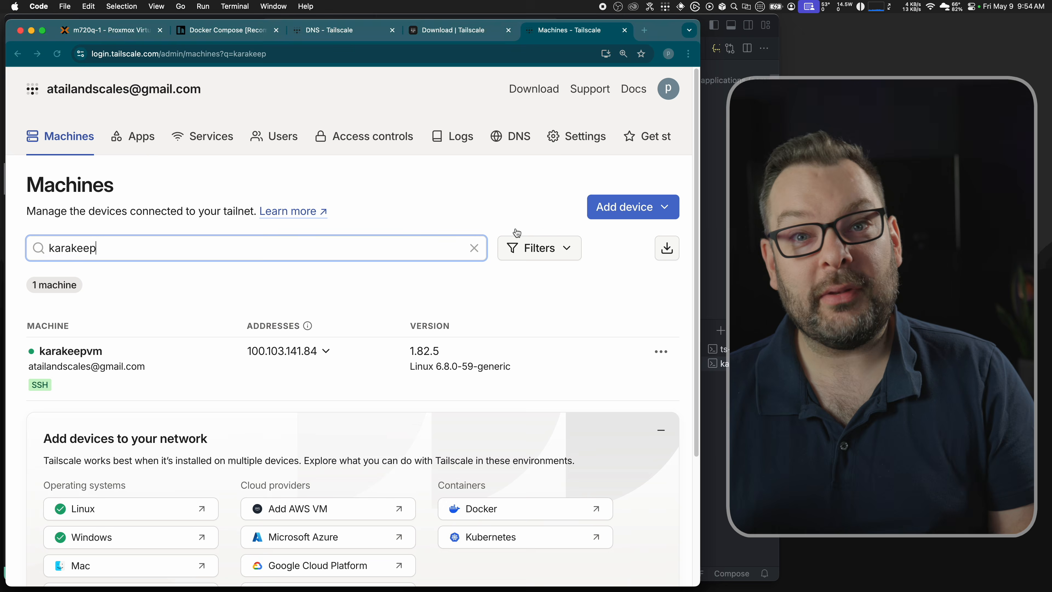
Step: Generate a reusable Tailscale auth key described as karakeep and copy it
{"action": "left_click", "coordinate": [558, 138]}
{"action": "left_click", "coordinate": [81, 477]}
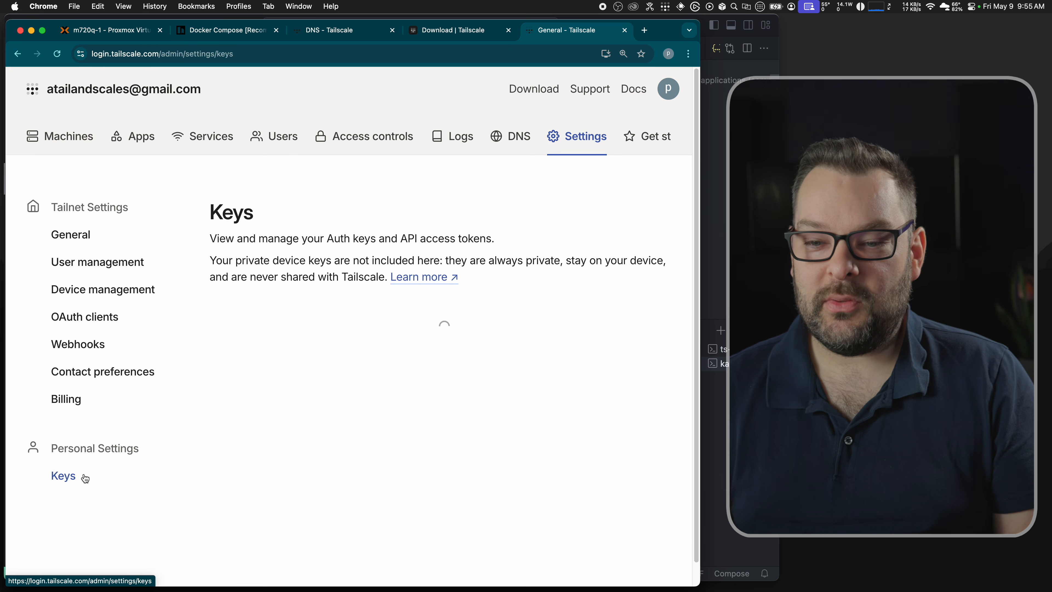
{"action": "left_click", "coordinate": [603, 347]}
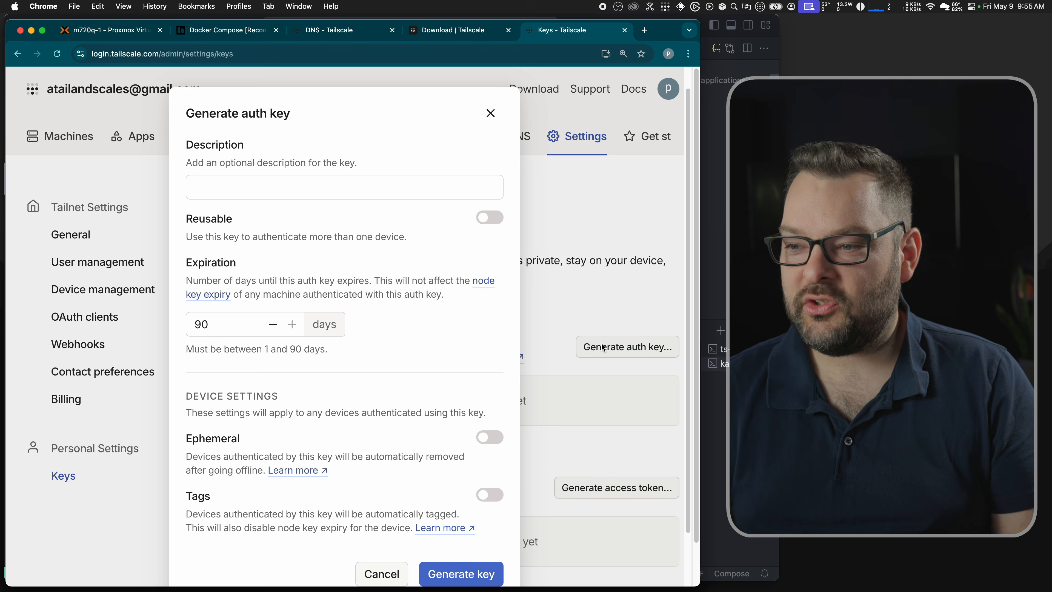
{"action": "left_click", "coordinate": [301, 187]}
{"action": "type", "text": "karakeep"}
{"action": "left_click", "coordinate": [489, 217]}
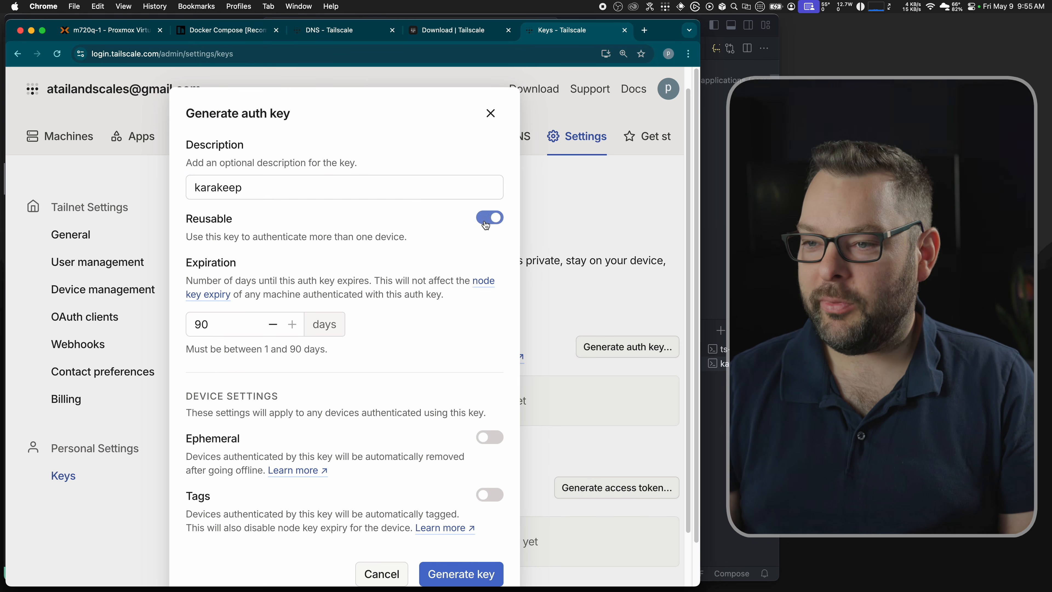
{"action": "scroll", "coordinate": [423, 339], "scroll_direction": "down", "scroll_amount": 3}
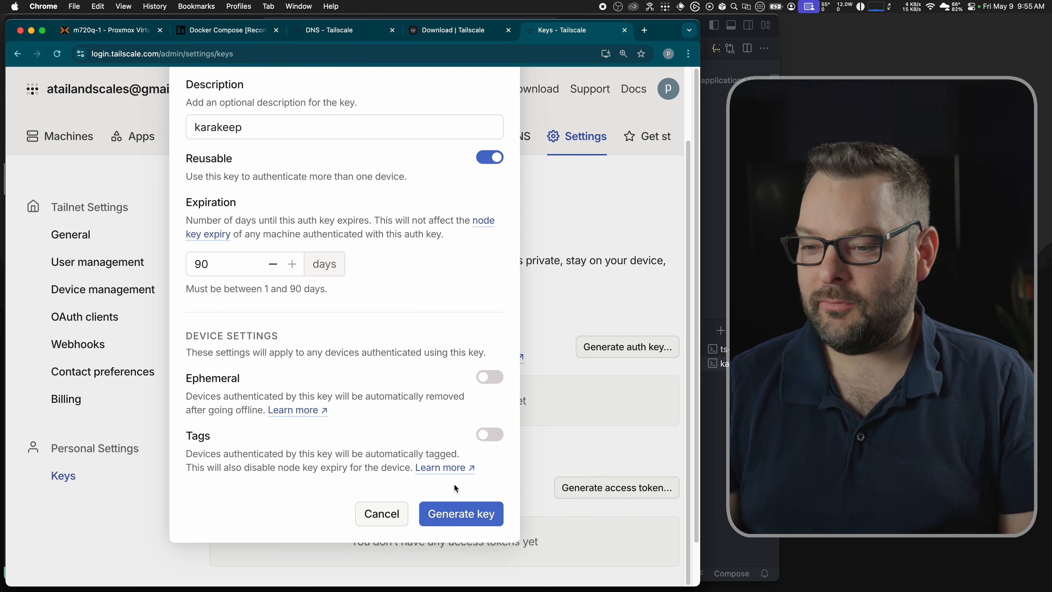
{"action": "left_click", "coordinate": [440, 516]}
{"action": "left_click", "coordinate": [489, 214]}
Step: Select the placeholder auth key on line 6 of the compose file
{"action": "key", "text": "super+Tab"}
{"action": "left_click", "coordinate": [468, 155]}
{"action": "left_click_drag", "start_coordinate": [468, 155], "coordinate": [357, 161]}
Step: Paste the new auth key over the placeholder and copy the configuration into the VM's compose.yaml
{"action": "key", "text": "super+v"}
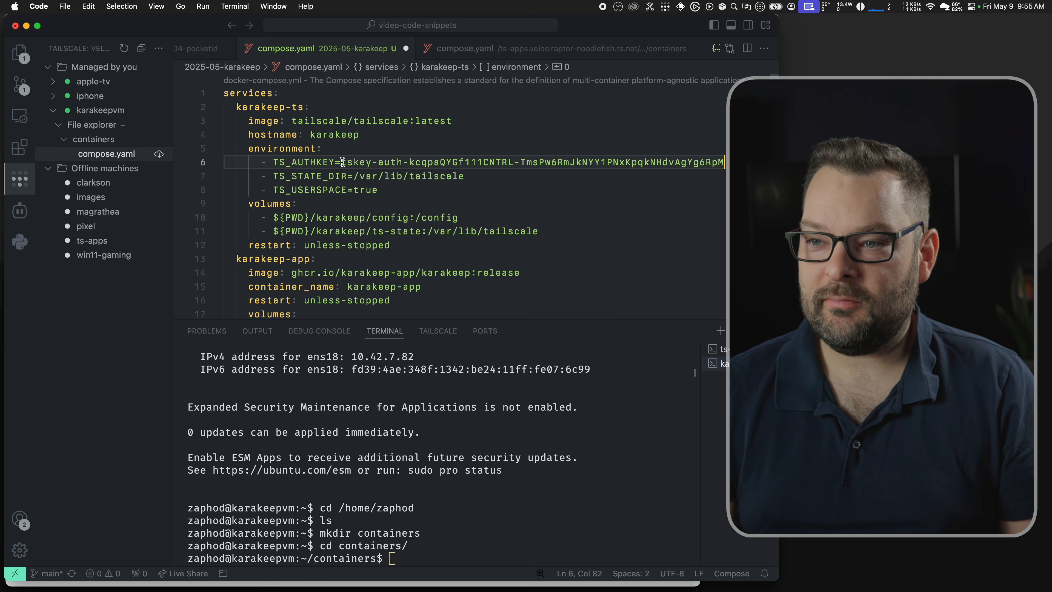
{"action": "key", "text": "super+a"}
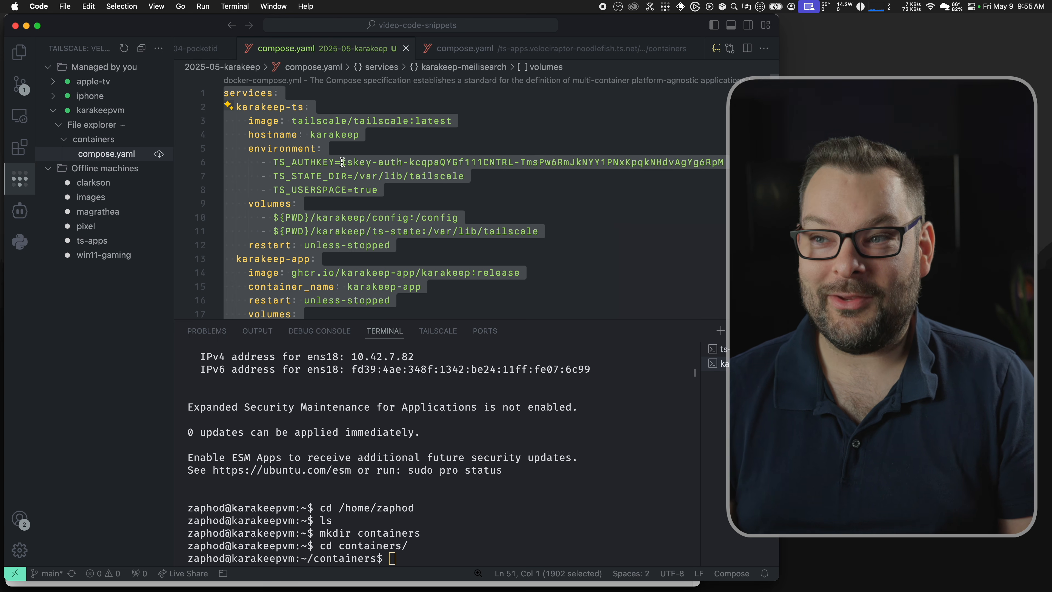
{"action": "left_click", "coordinate": [476, 53]}
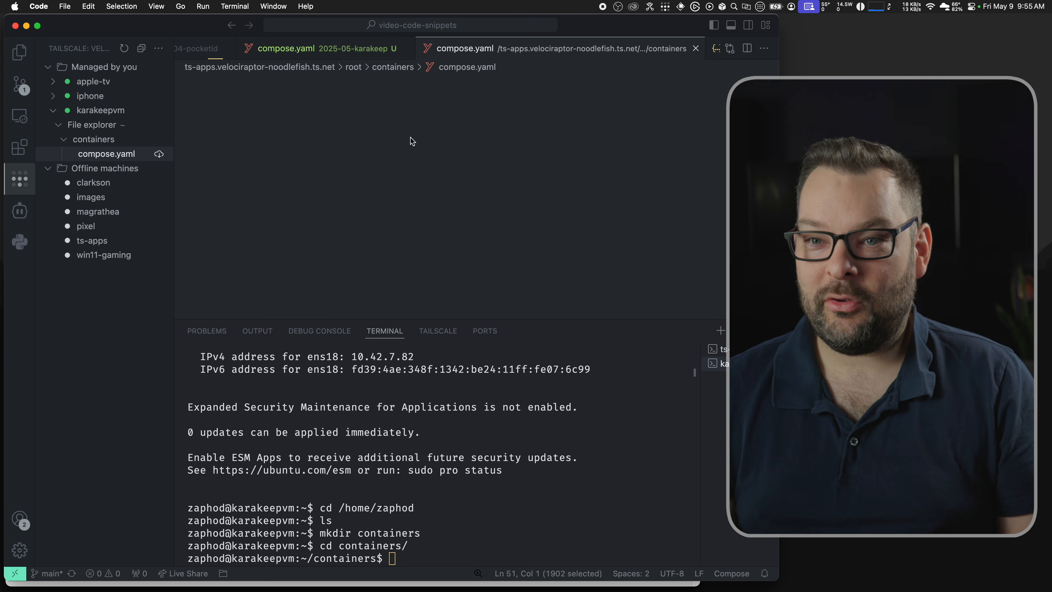
{"action": "left_click", "coordinate": [124, 161]}
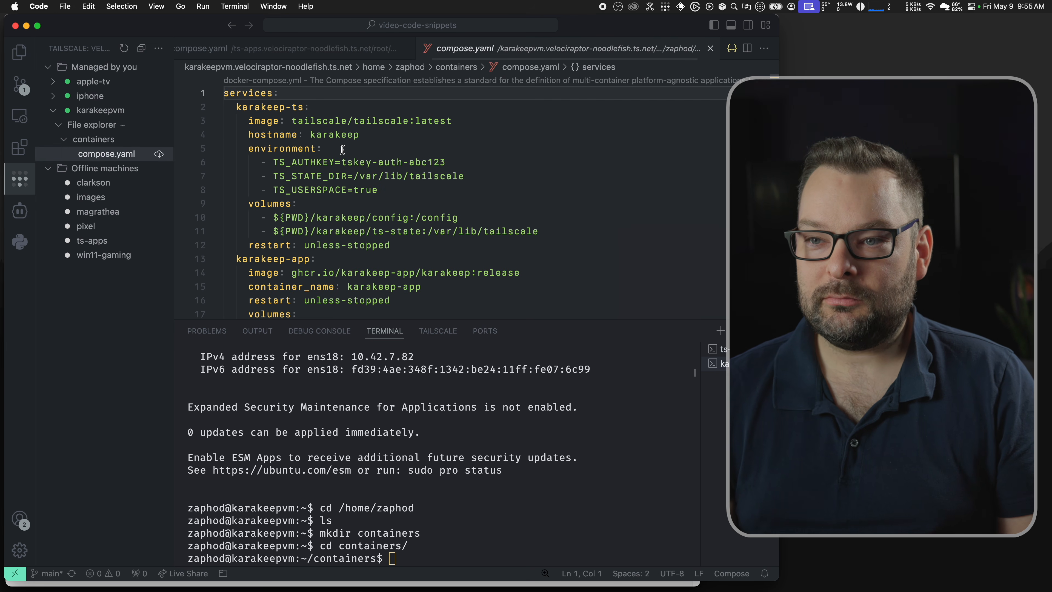
{"action": "key", "text": "super+a"}
{"action": "key", "text": "super+v"}
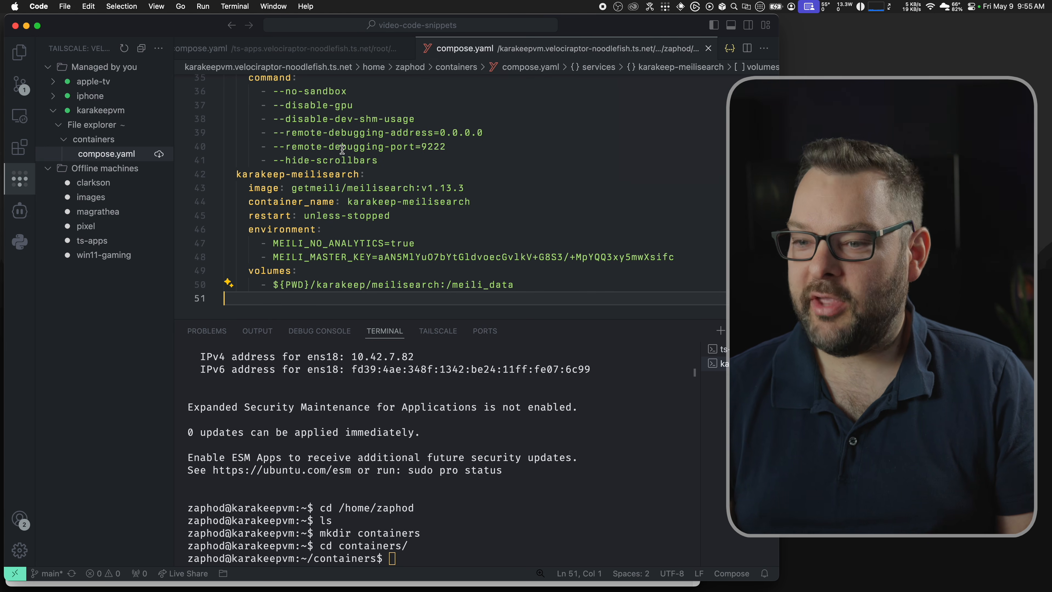
Step: Run docker compose pull and docker compose up -d in the VM terminal
{"action": "left_click", "coordinate": [492, 409]}
{"action": "type", "text": "docker compose pull"}
{"action": "key", "text": "Return"}
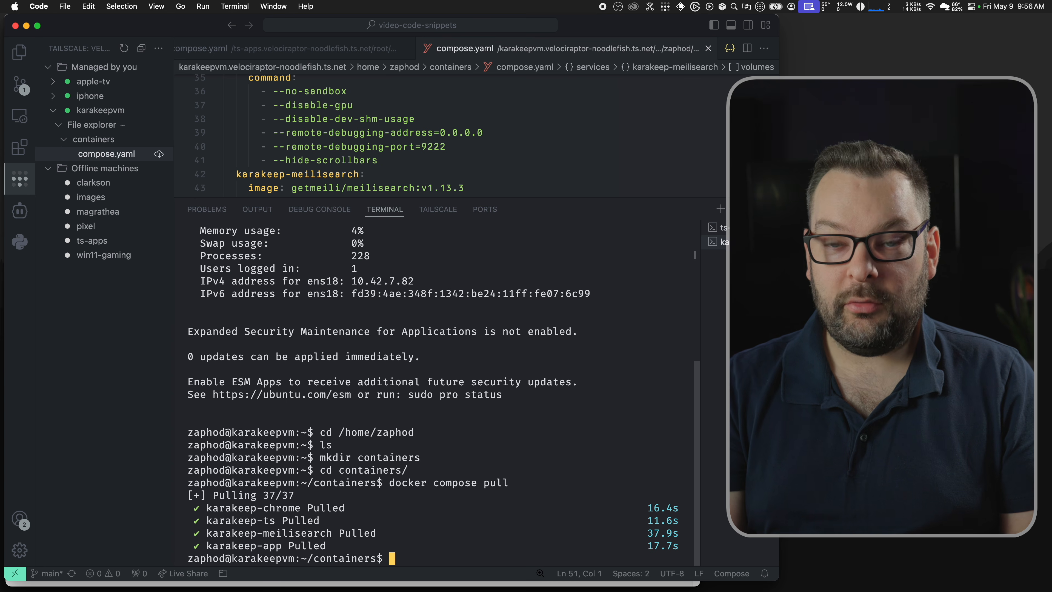
{"action": "type", "text": "docker compose up -d"}
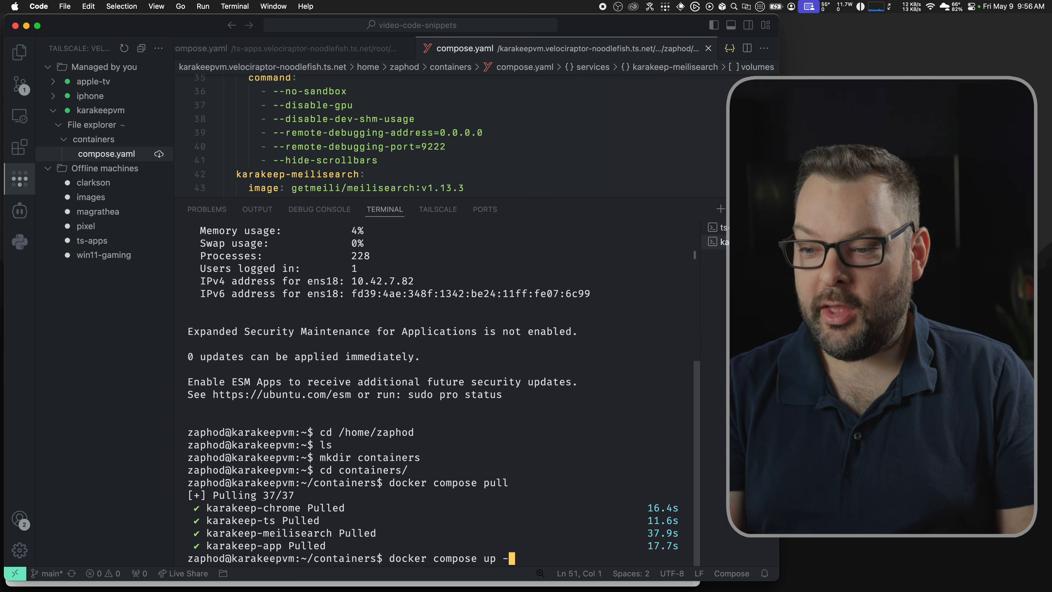
{"action": "key", "text": "Return"}
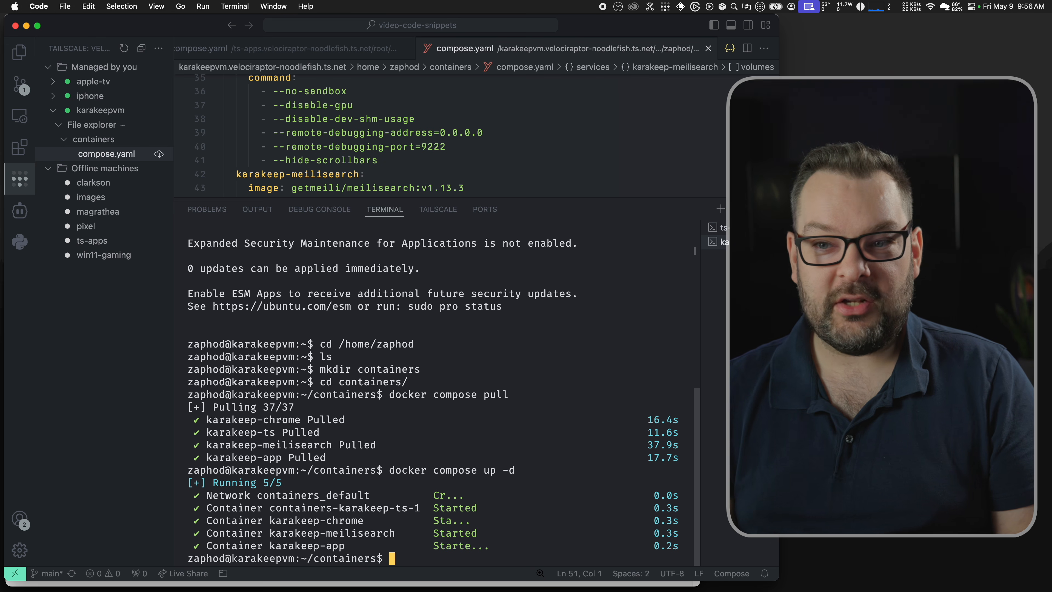
Step: In Ghostty, clear the screen and start changing into the containers folder
{"action": "key", "text": "super+Tab"}
{"action": "key", "text": "super+k"}
{"action": "type", "text": "dc"}
{"action": "key", "text": "BackSpace"}
{"action": "key", "text": "BackSpace"}
{"action": "type", "text": "cd con"}
{"action": "key", "text": "Tab"}
Step: Enter ~/containers, list its contents, and follow the container logs with docker compose logs -f
{"action": "key", "text": "Return"}
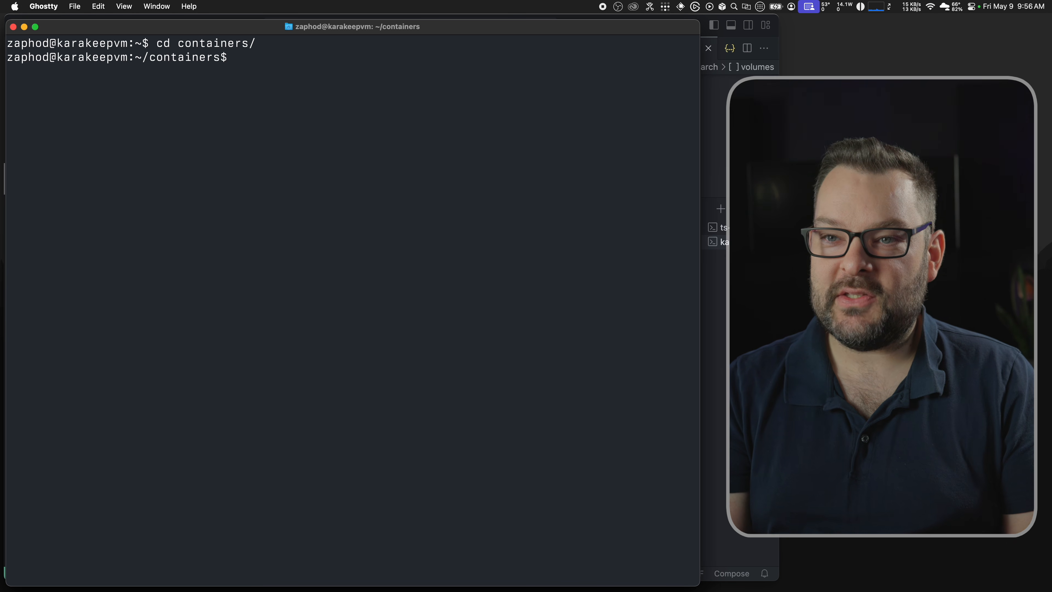
{"action": "type", "text": "ls"}
{"action": "key", "text": "Return"}
{"action": "type", "text": "docker compose logs -f"}
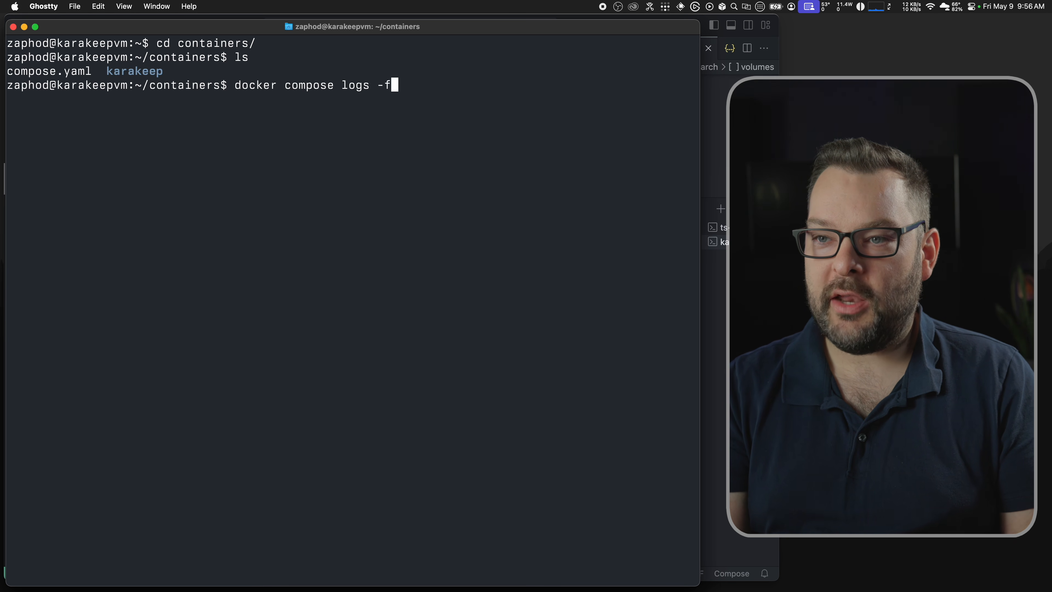
{"action": "key", "text": "Return"}
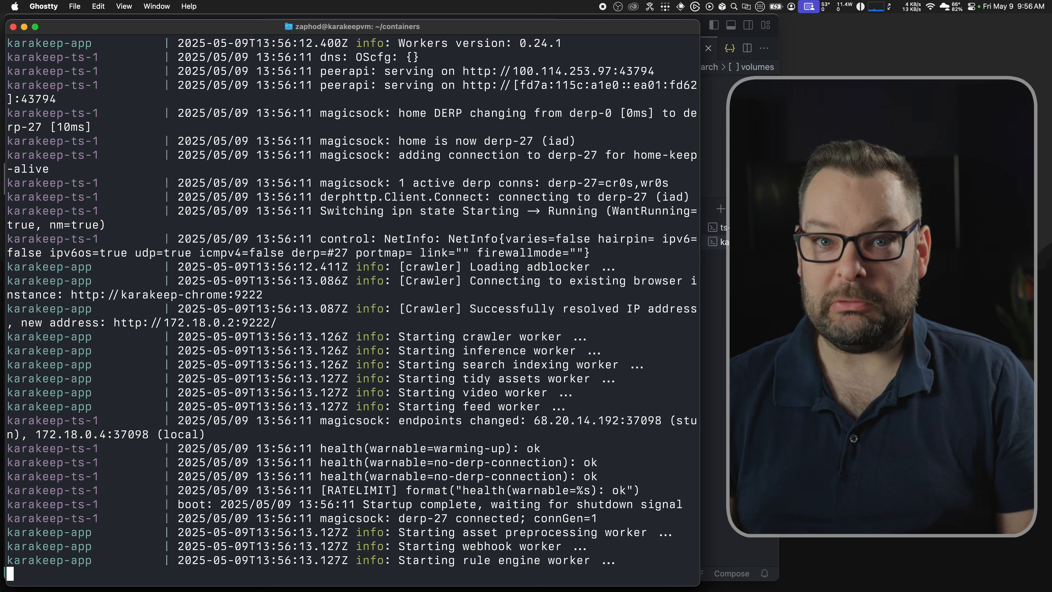
{"action": "key", "text": "super+Tab"}
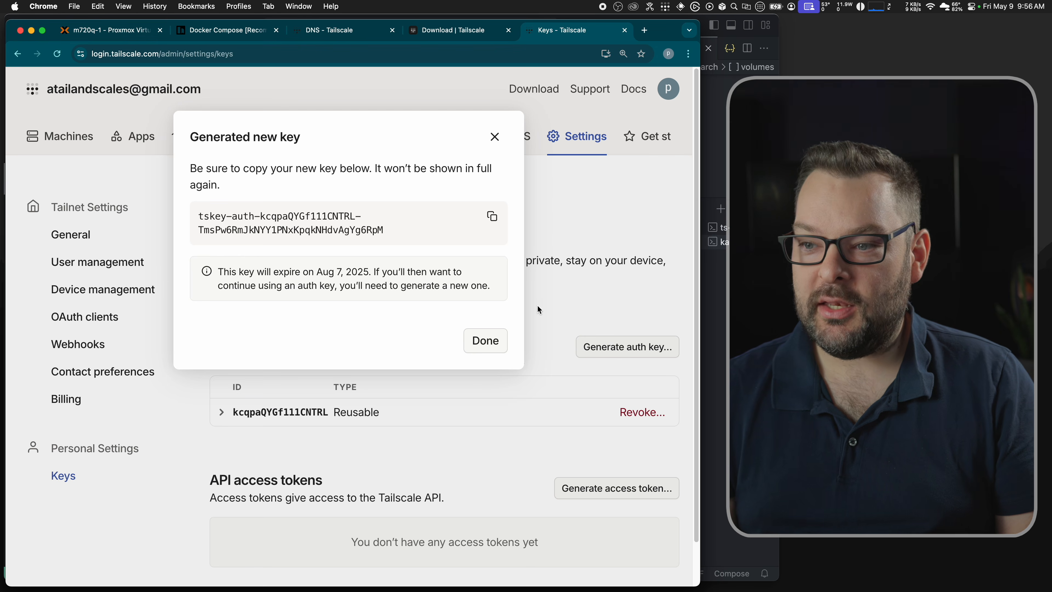
Step: Copy the karakeep machine's MagicDNS name from Machines and paste it into a new browser tab
{"action": "left_click", "coordinate": [485, 341]}
{"action": "left_click", "coordinate": [90, 147]}
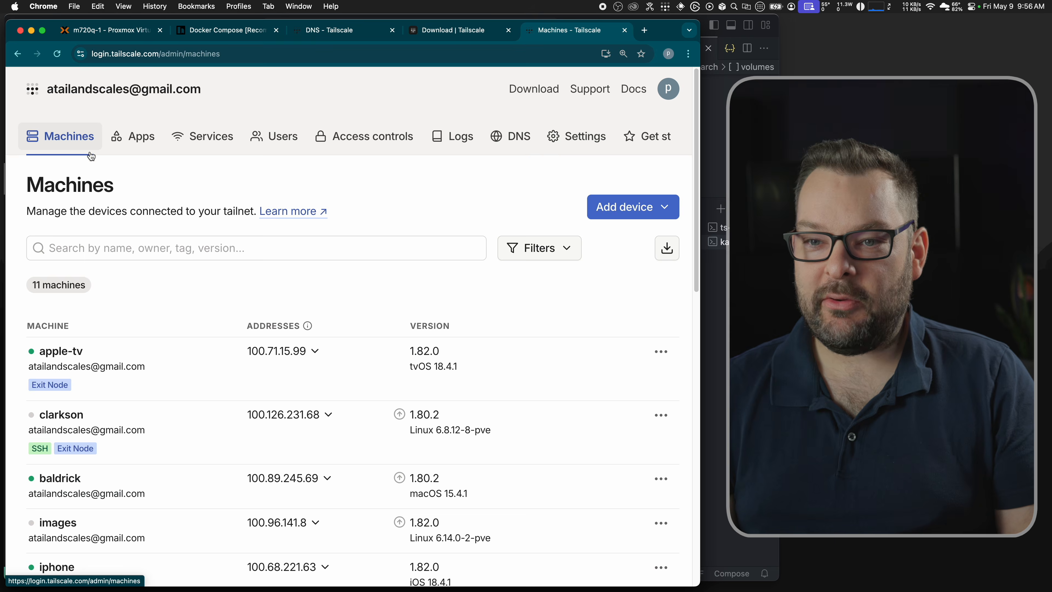
{"action": "scroll", "coordinate": [164, 298], "scroll_direction": "down", "scroll_amount": 7}
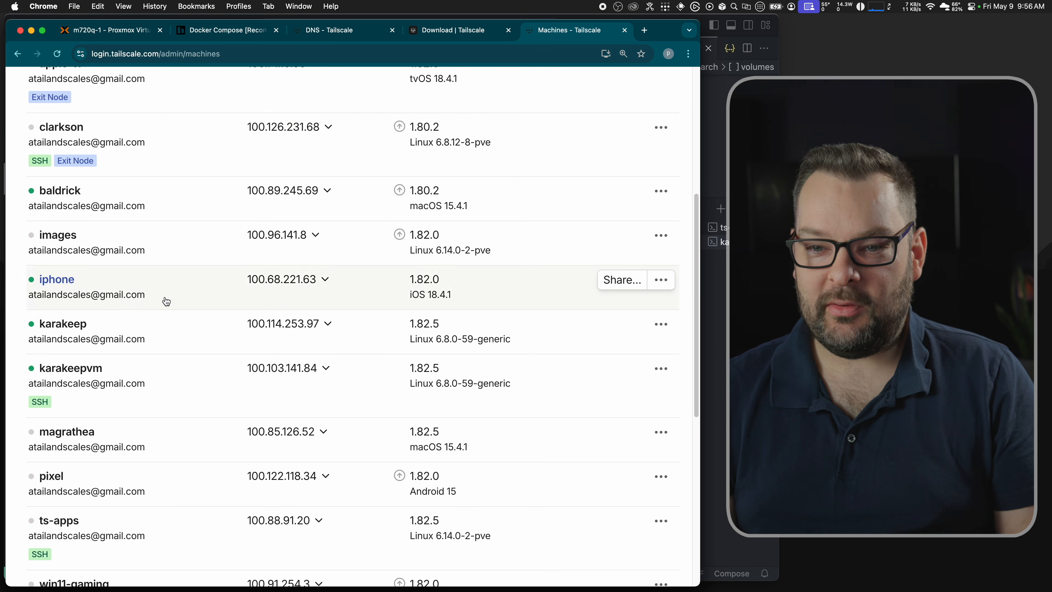
{"action": "left_click", "coordinate": [327, 324]}
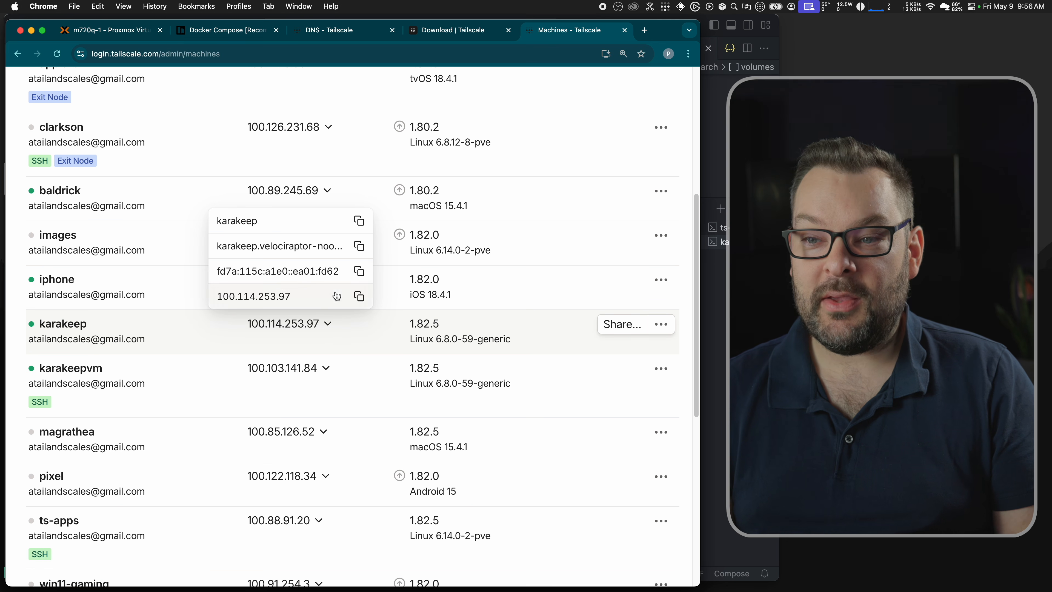
{"action": "left_click", "coordinate": [358, 246]}
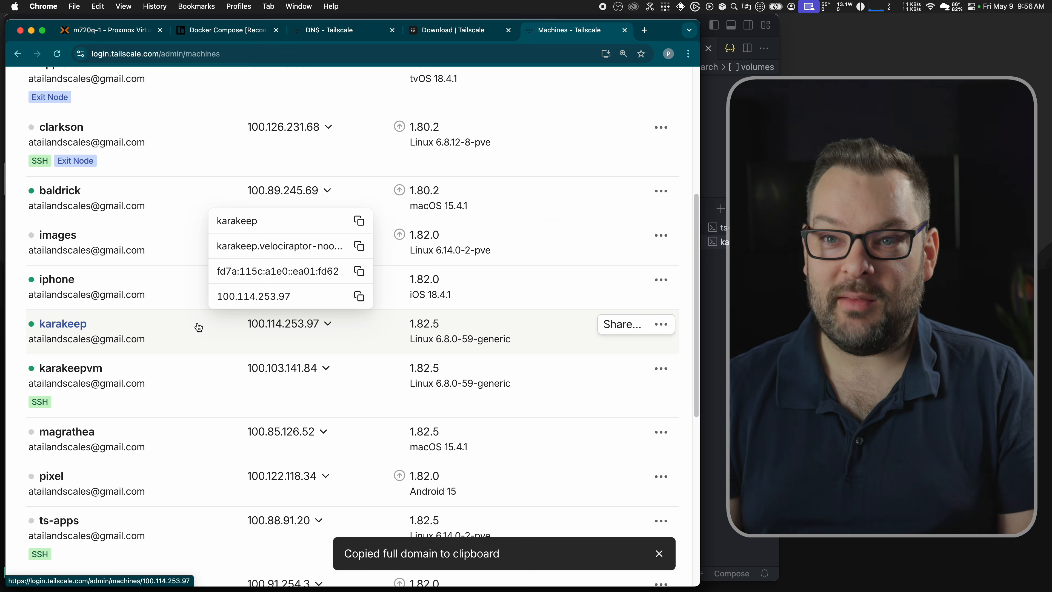
{"action": "key", "text": "super+t"}
{"action": "key", "text": "super+v"}
Step: Load the karakeep tailnet address over https (connection refused), then stop the terminal log stream
{"action": "key", "text": "super+Left"}
{"action": "type", "text": "https://"}
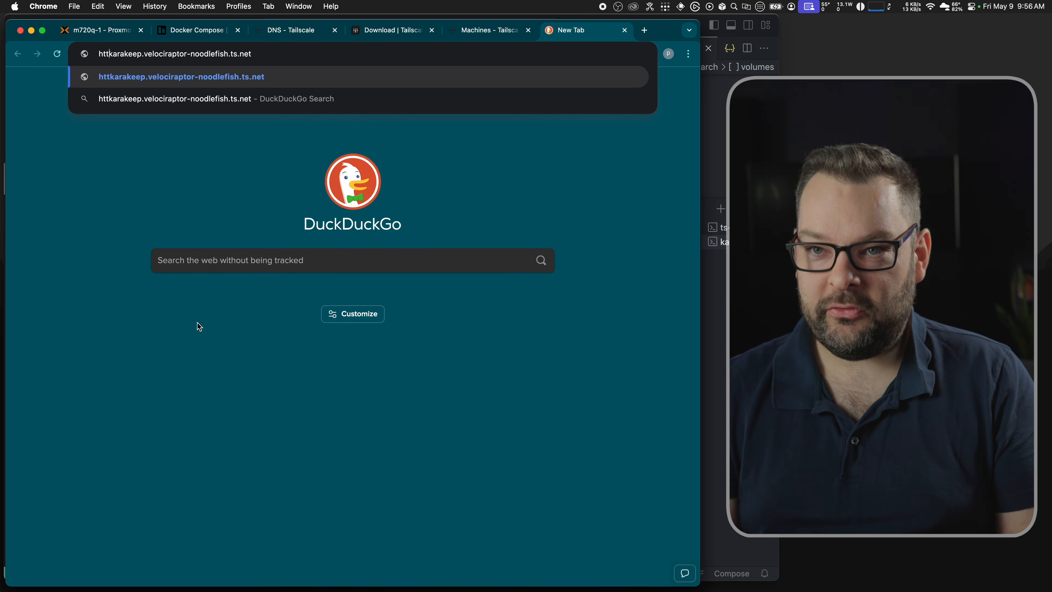
{"action": "key", "text": "Return"}
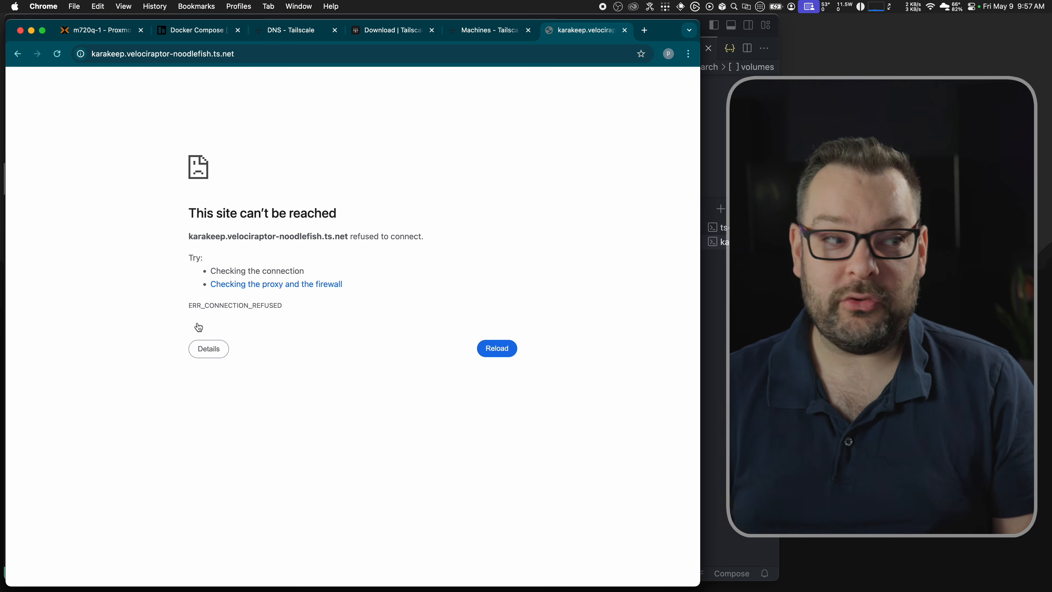
{"action": "key", "text": "super+Tab"}
{"action": "key", "text": "ctrl+c"}
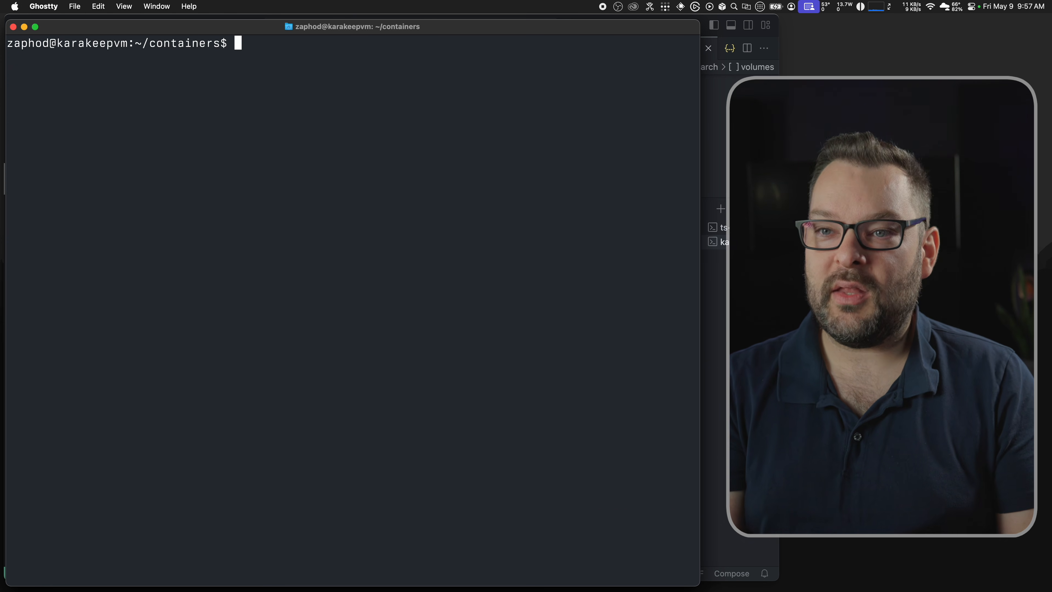
Step: List all containers with docker ps to find the karakeep and Tailscale container names
{"action": "type", "text": "docker ps -a"}
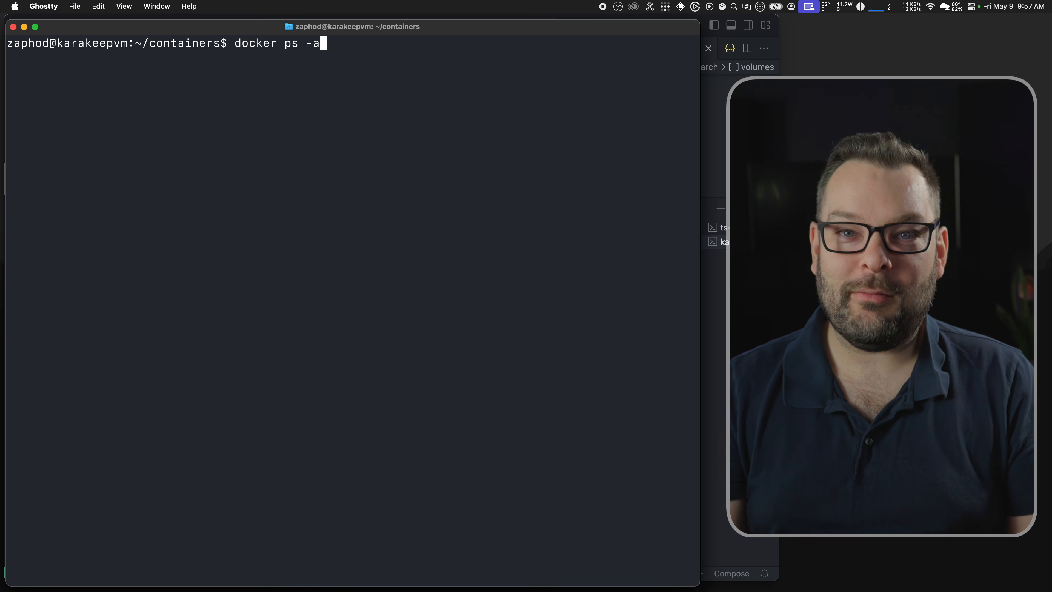
{"action": "key", "text": "Return"}
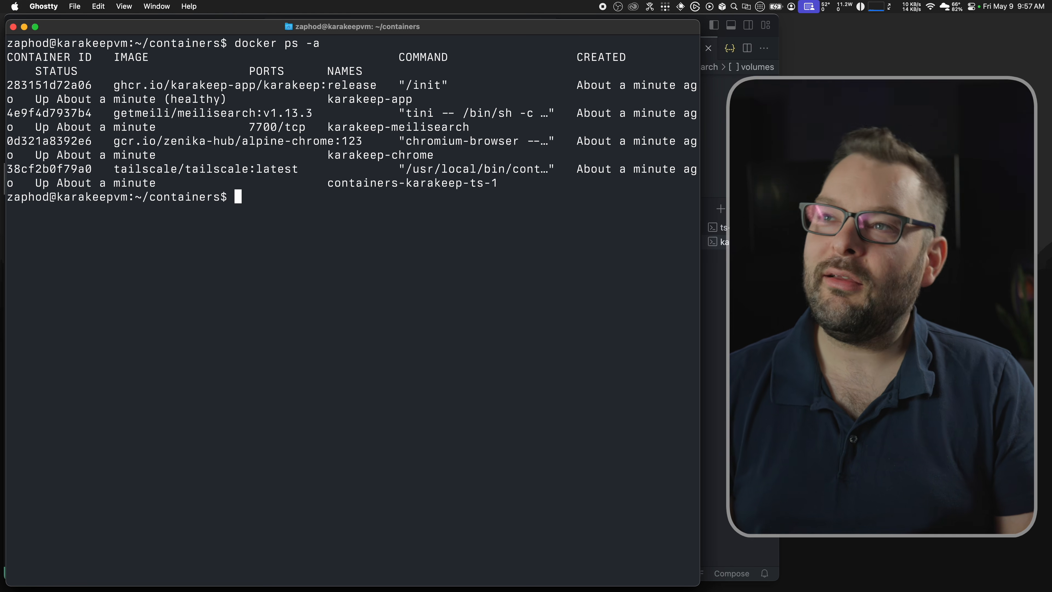
{"action": "type", "text": "d"}
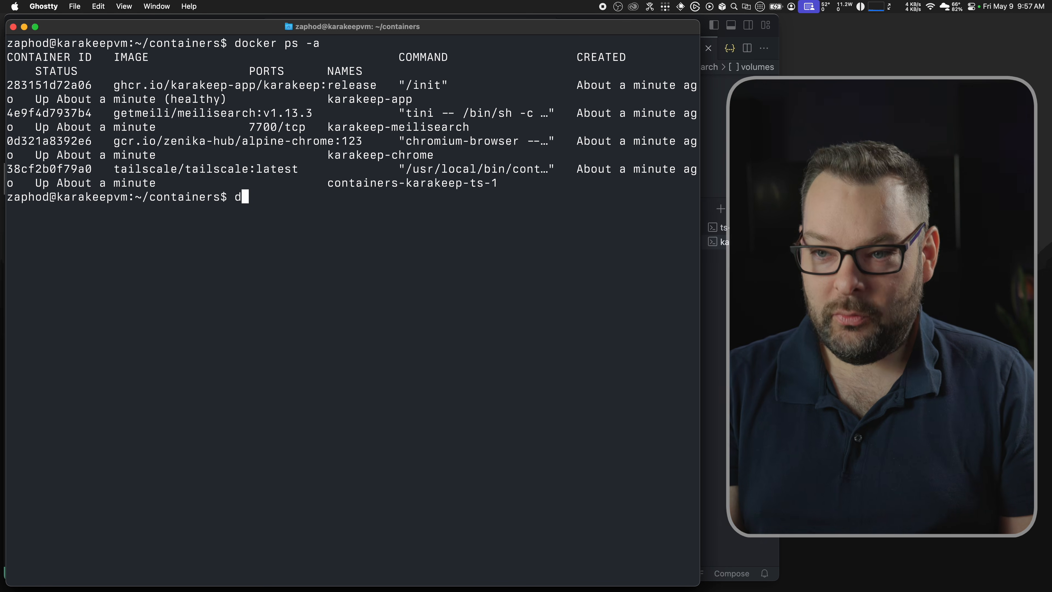
{"action": "type", "text": "ocker exec -it"}
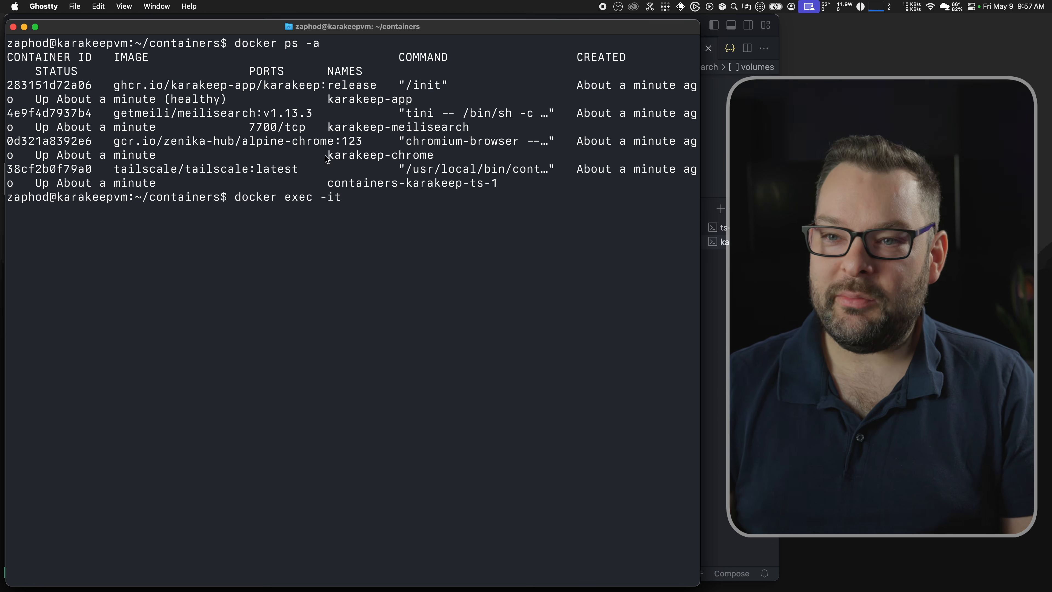
{"action": "double_click", "coordinate": [357, 100]}
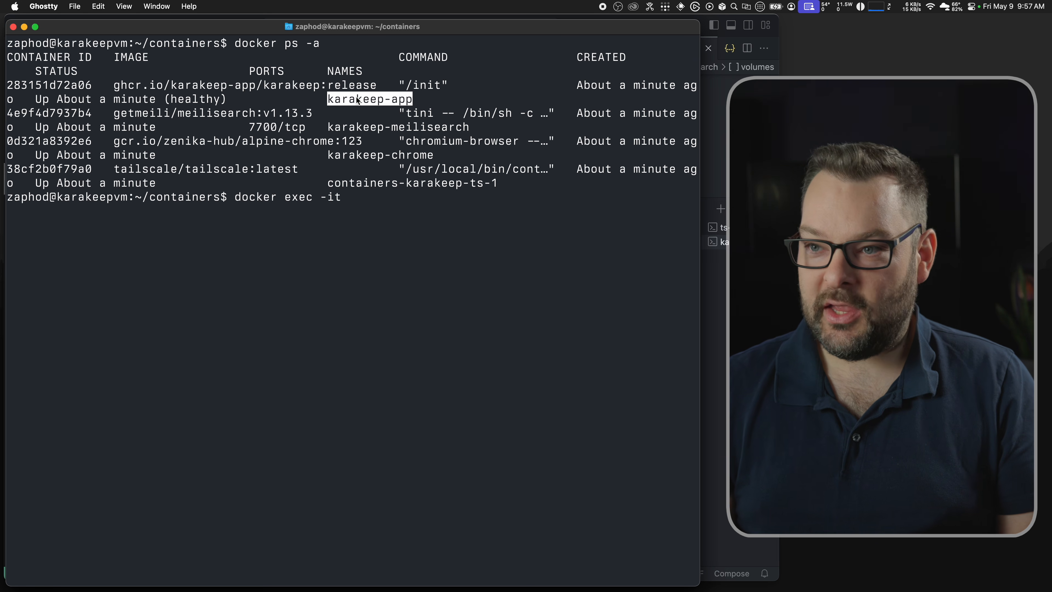
Step: Run tailscale serve --bg 3000 inside the Tailscale sidecar container to expose Karakeep's port 3000
{"action": "double_click", "coordinate": [396, 183]}
{"action": "key", "text": "super+c"}
{"action": "left_click", "coordinate": [405, 218]}
{"action": "key", "text": "super+v"}
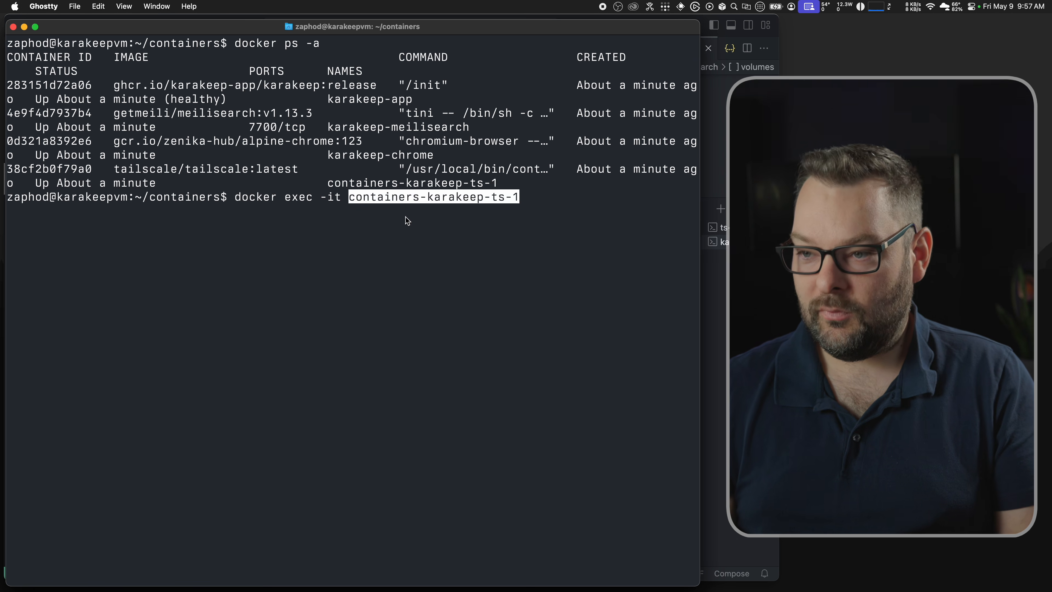
{"action": "type", "text": "tailscale serve --bg"}
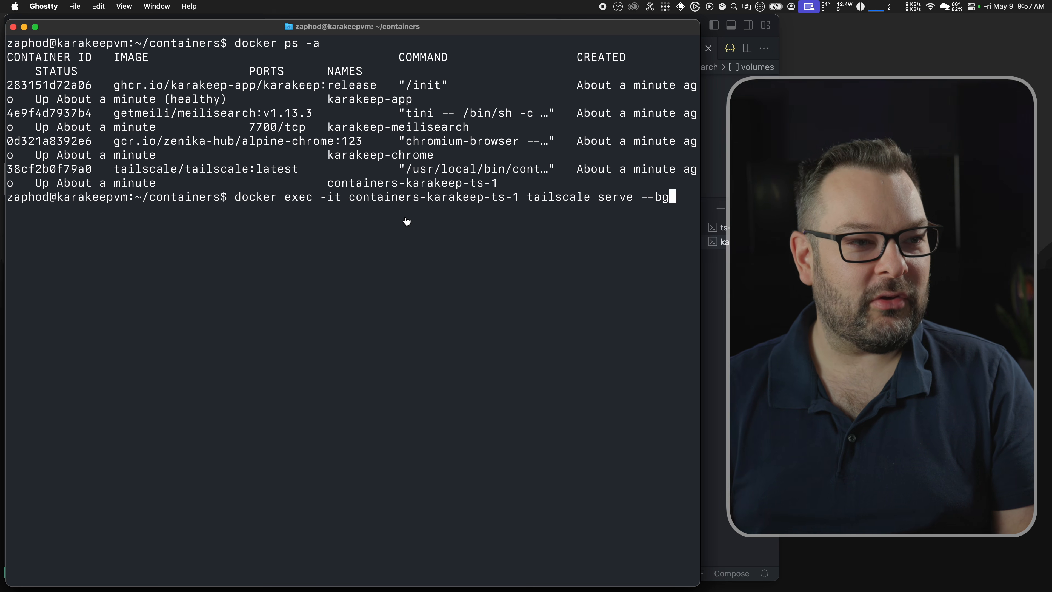
{"action": "key", "text": "super+Tab"}
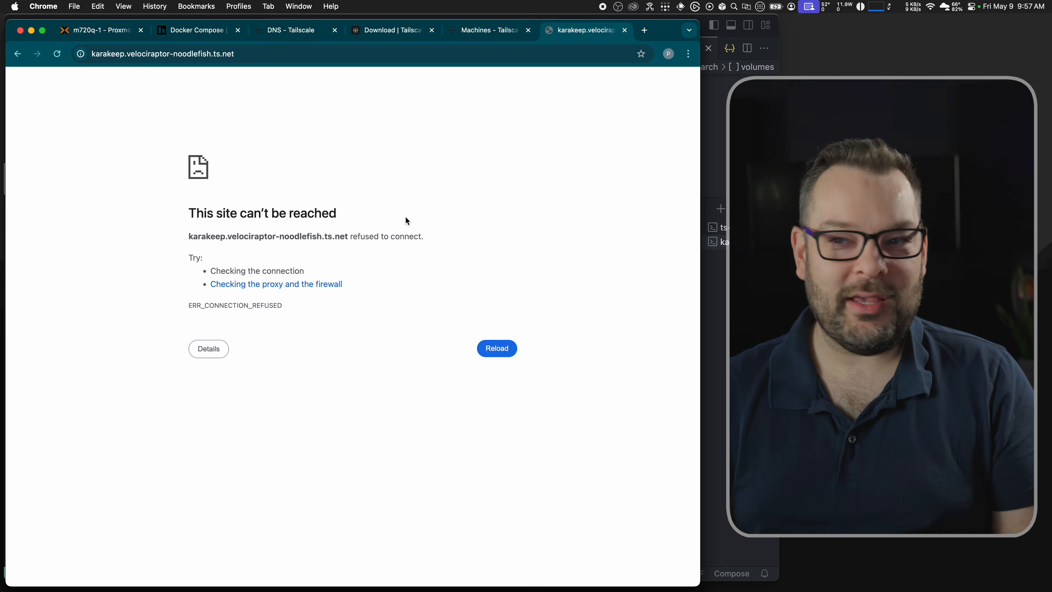
{"action": "key", "text": "super+Tab"}
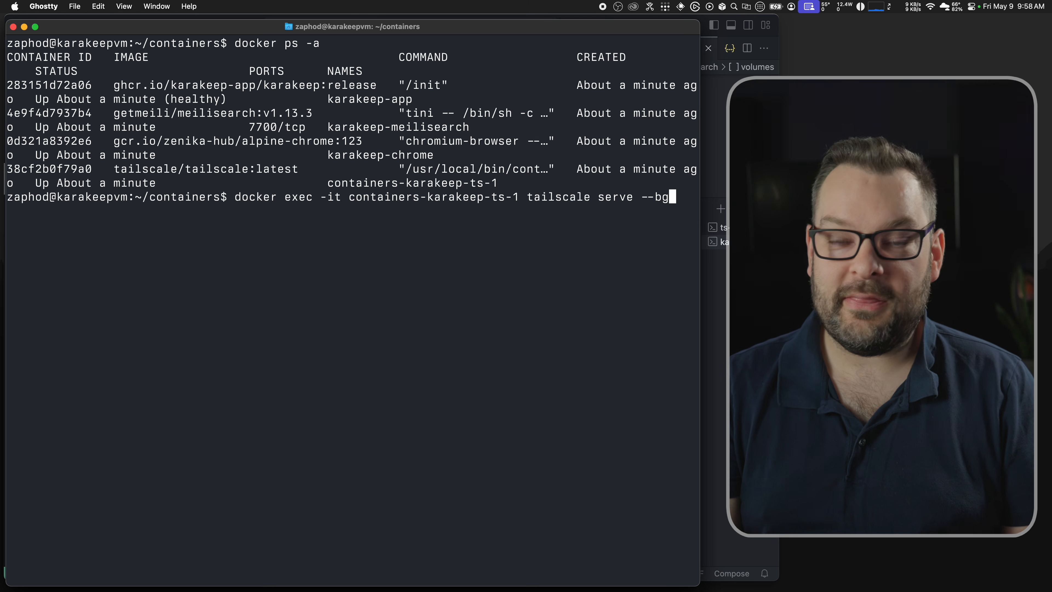
{"action": "type", "text": "3000"}
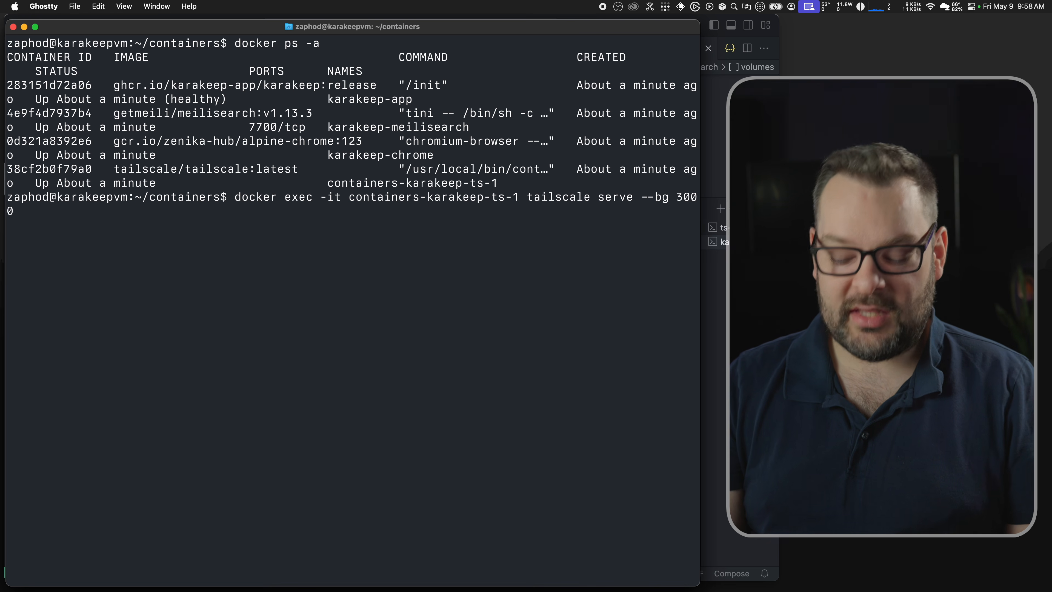
{"action": "key", "text": "Return"}
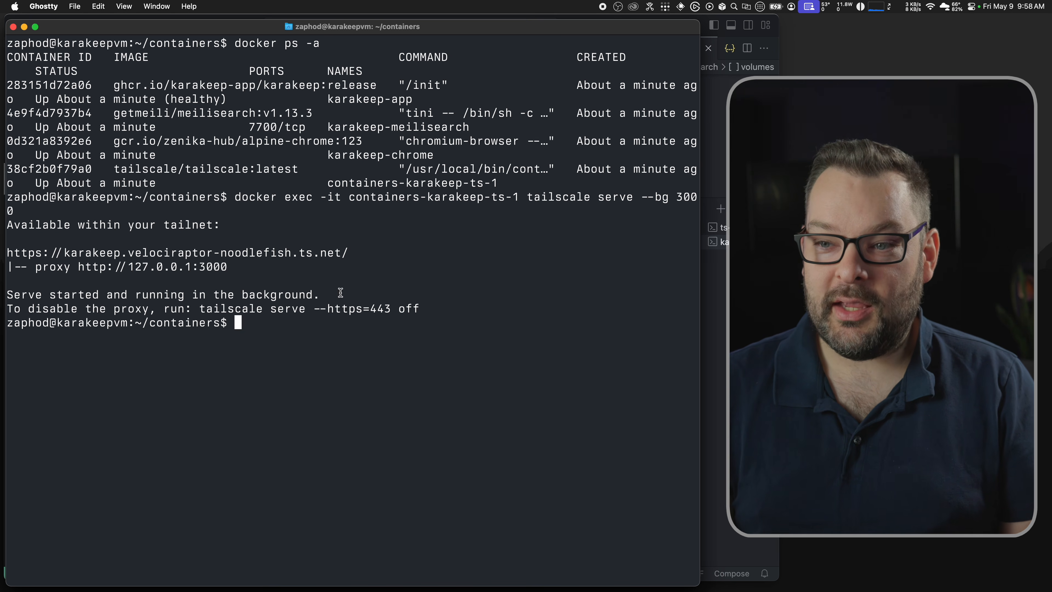
Step: Open the printed tailnet HTTPS address in Chrome and reload once the certificate is issued
{"action": "double_click", "coordinate": [280, 252]}
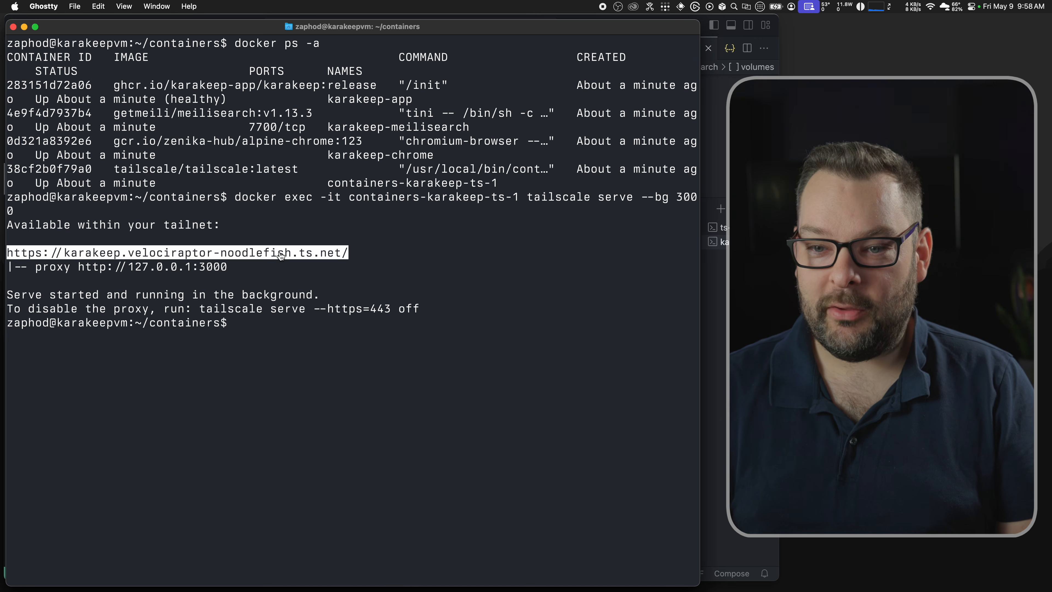
{"action": "left_click", "coordinate": [280, 254], "text": "super"}
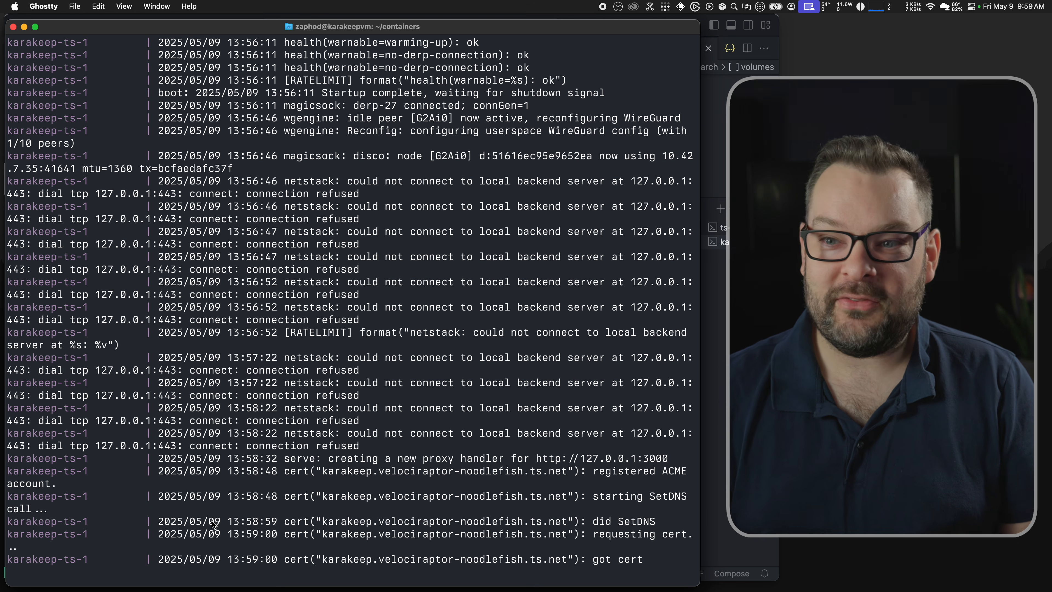
{"action": "key", "text": "super+Tab"}
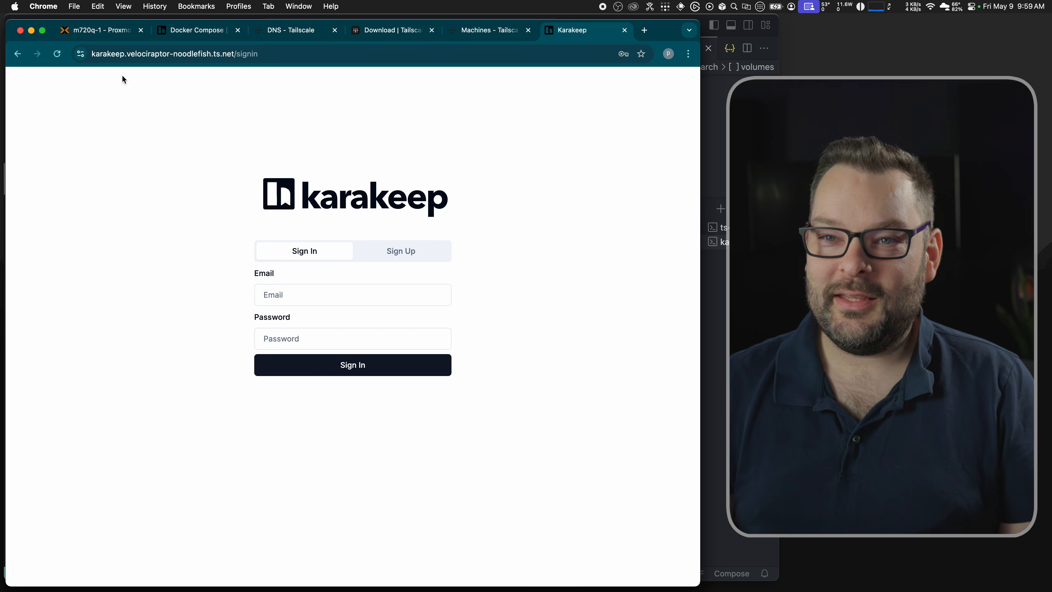
Step: Check the site's connection details, then start the Sign Up form with the user's name and email
{"action": "left_click", "coordinate": [80, 54]}
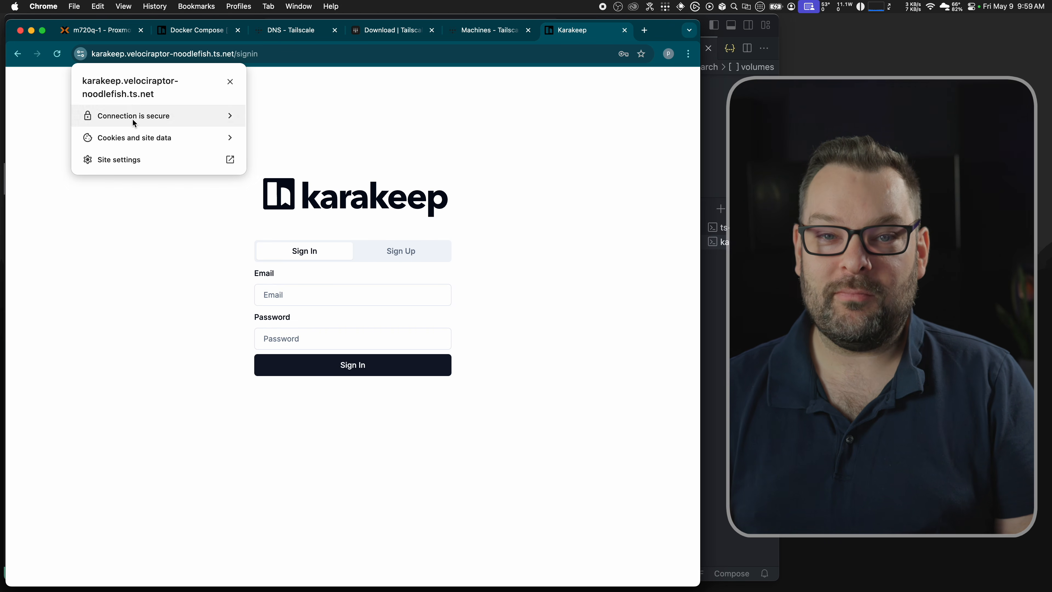
{"action": "left_click", "coordinate": [145, 237]}
{"action": "left_click", "coordinate": [401, 251]}
{"action": "type", "text": "zaphod"}
{"action": "key", "text": "Tab"}
{"action": "key", "text": "Tab"}
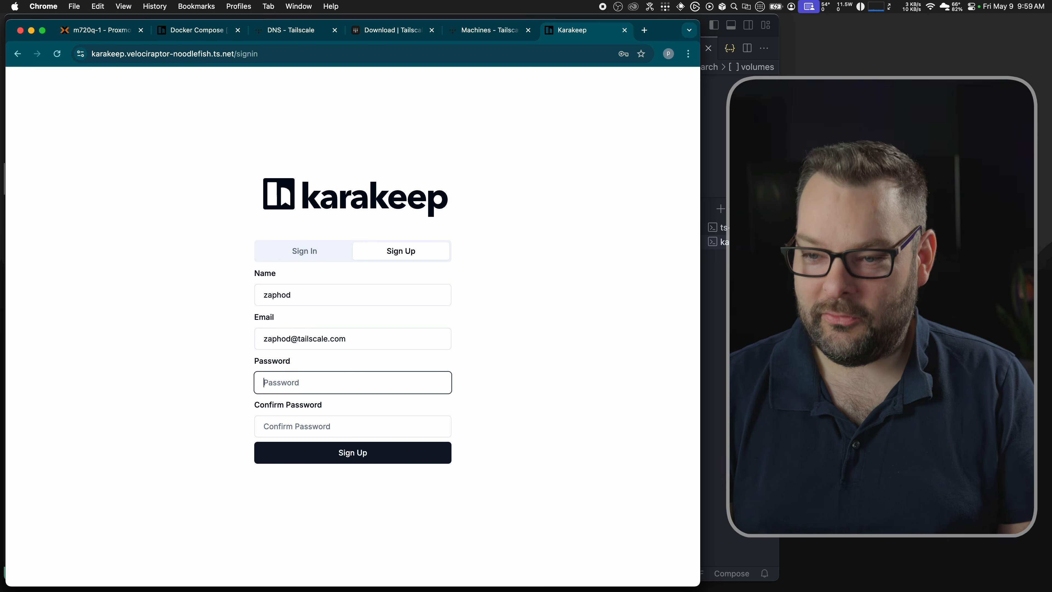
Step: Enter and confirm the account password, submit sign-up, and decline Chrome's password saving
{"action": "type", "text": "•••••••••"}
{"action": "key", "text": "Tab"}
{"action": "type", "text": "•••••••••"}
{"action": "key", "text": "Return"}
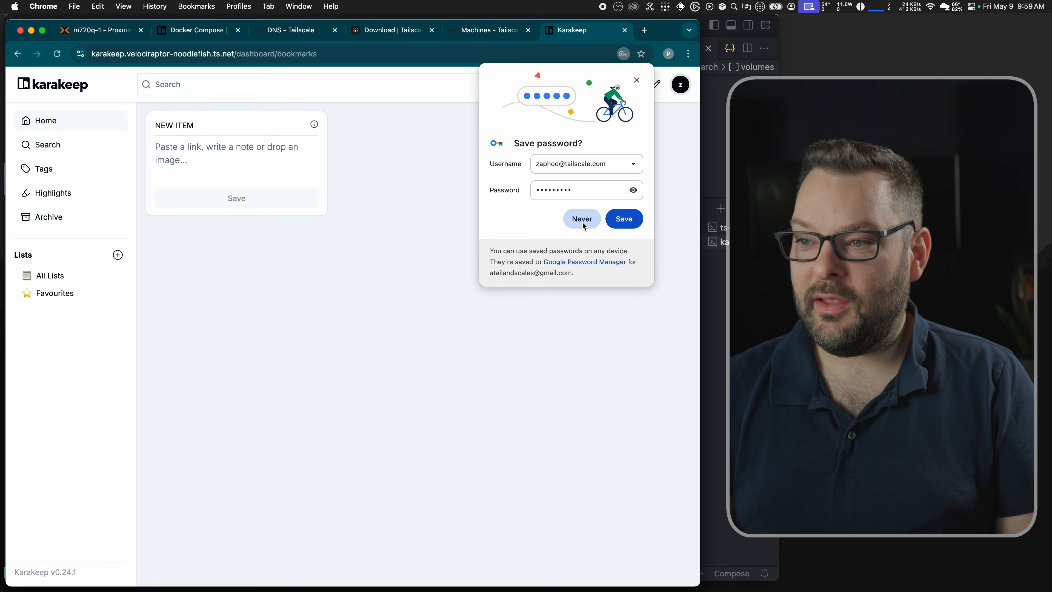
{"action": "left_click", "coordinate": [585, 222]}
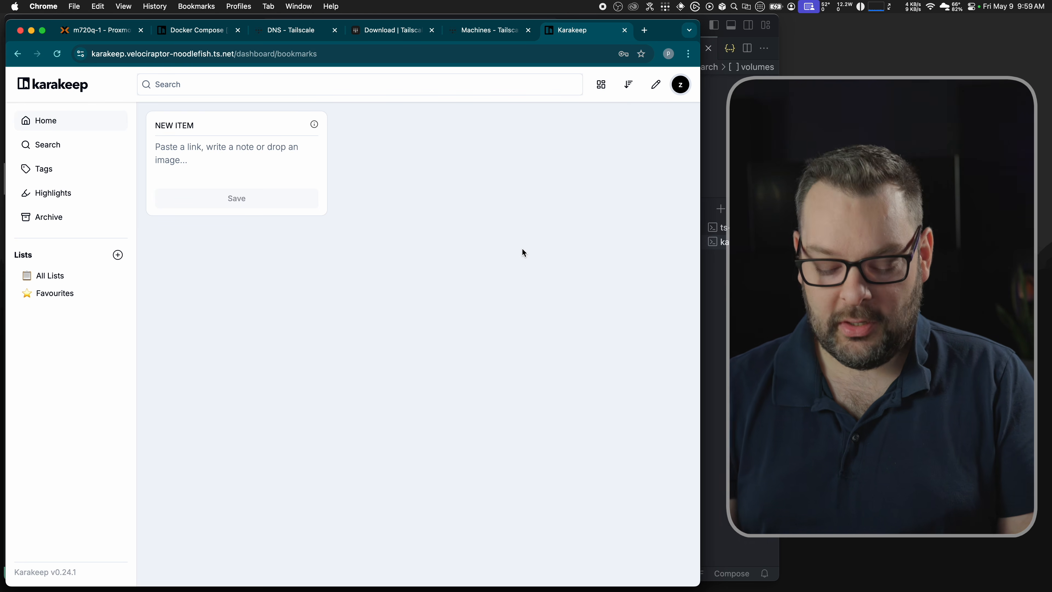
{"action": "key", "text": "super+t"}
{"action": "type", "text": "wikipedi"}
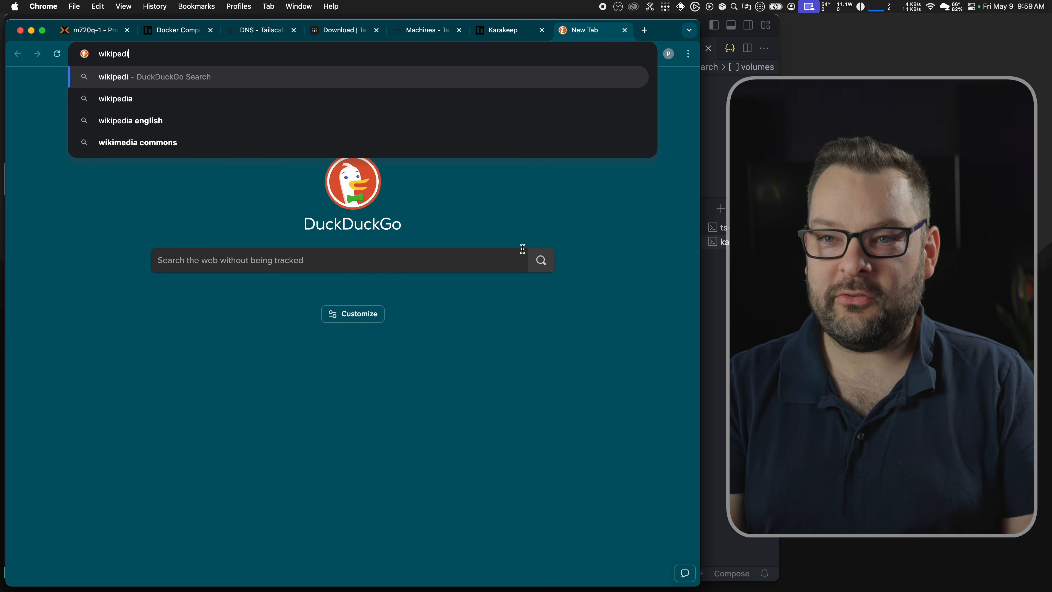
{"action": "type", "text": "a tcp ip"}
Step: Bookmark the Wikipedia Transmission Control Protocol article by pasting its URL into Karakeep's new item box
{"action": "key", "text": "Return"}
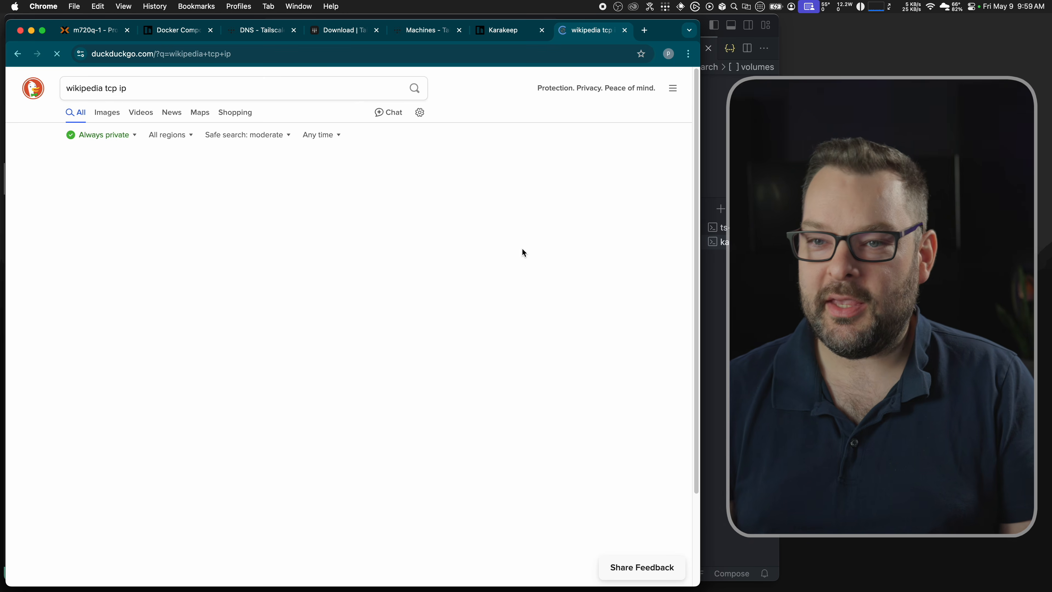
{"action": "left_click", "coordinate": [184, 177]}
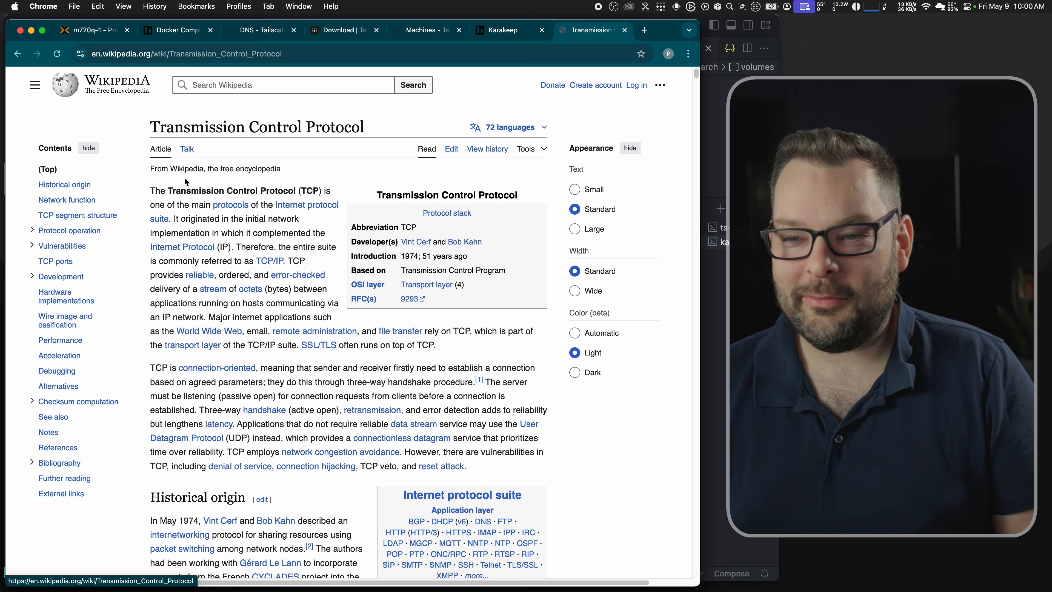
{"action": "left_click", "coordinate": [215, 54]}
{"action": "key", "text": "super+c"}
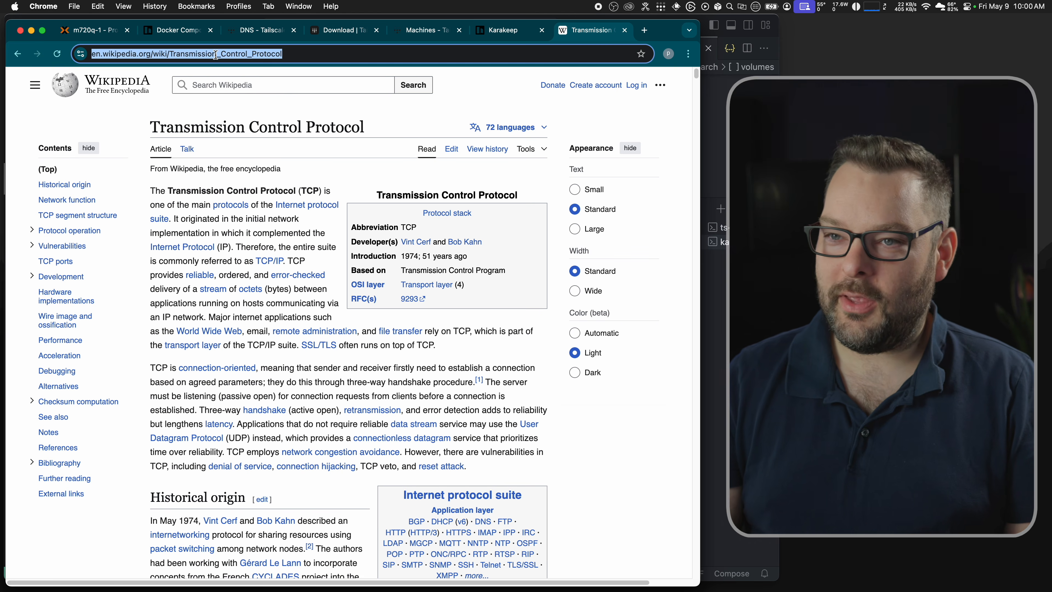
{"action": "left_click", "coordinate": [495, 37]}
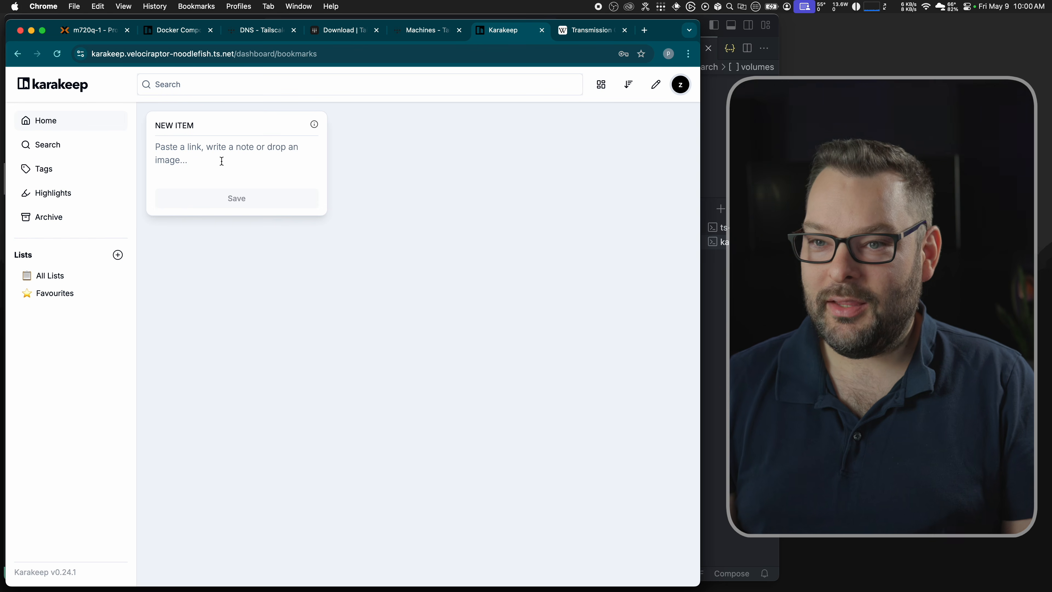
{"action": "key", "text": "super+v"}
{"action": "left_click", "coordinate": [261, 203]}
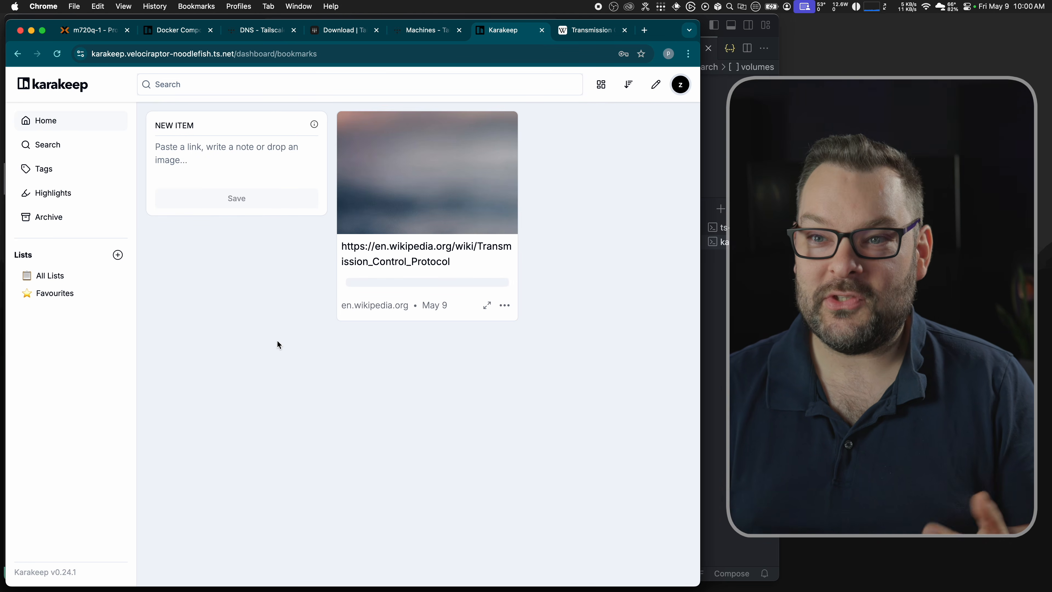
Step: Preview the TCP bookmark to see its AI tags Transmission Control Protocol and TCP/IP
{"action": "left_click", "coordinate": [484, 307]}
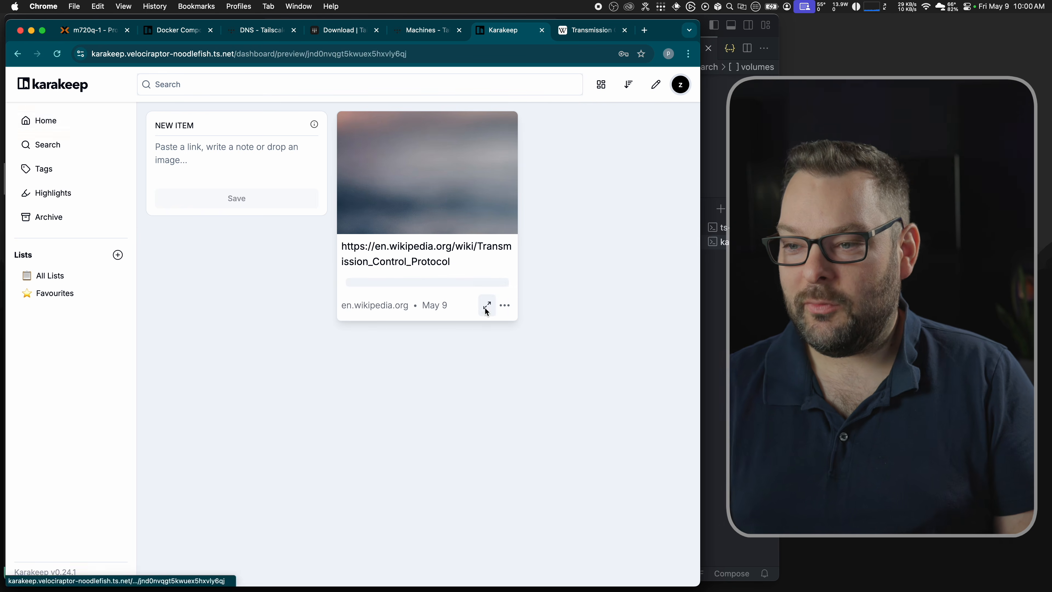
{"action": "scroll", "coordinate": [343, 391], "scroll_direction": "down", "scroll_amount": 1}
{"action": "scroll", "coordinate": [343, 392], "scroll_direction": "down", "scroll_amount": 6}
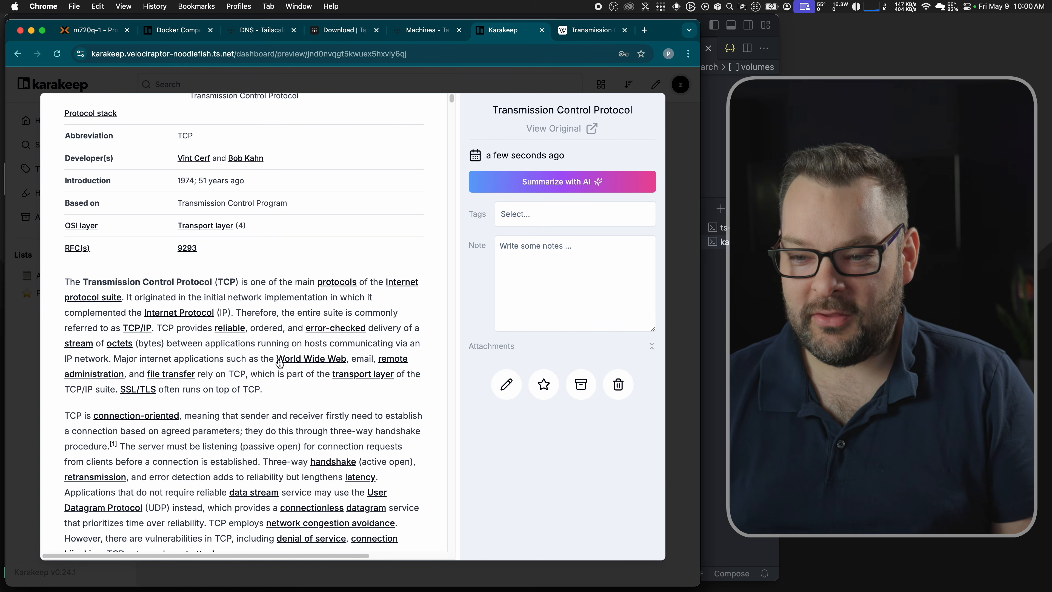
{"action": "scroll", "coordinate": [262, 478], "scroll_direction": "down", "scroll_amount": 1}
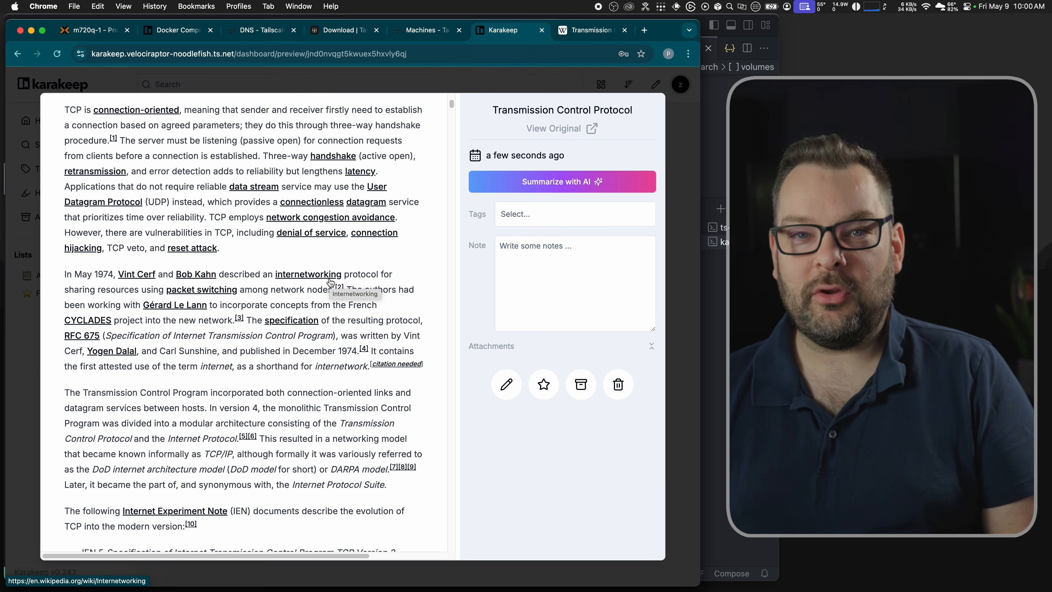
{"action": "key", "text": "Escape"}
Step: Search bookmarks for 'internetworking' to find the TCP article, then clear the search
{"action": "left_click", "coordinate": [247, 82]}
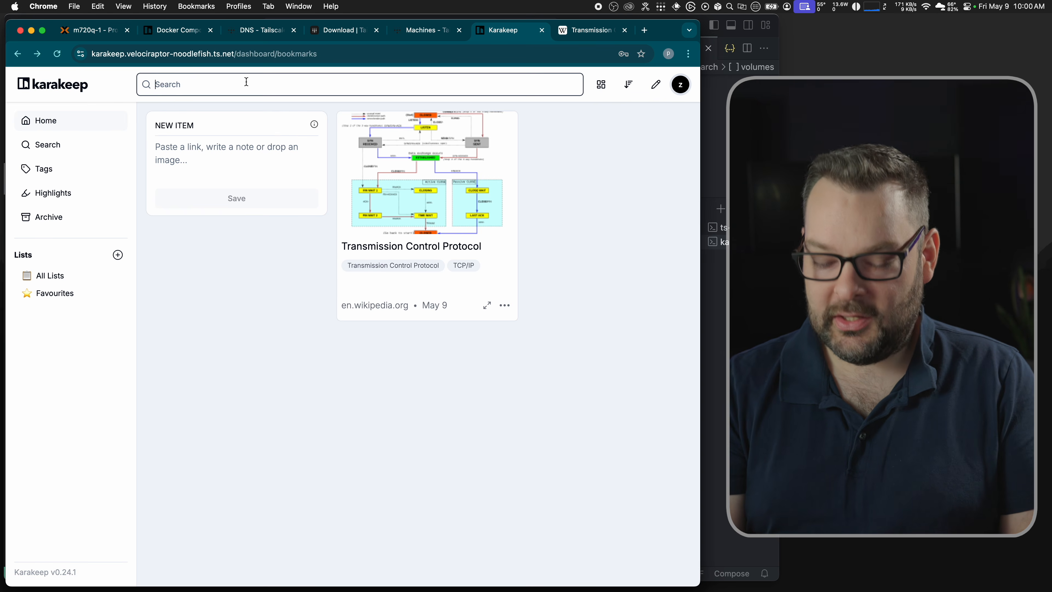
{"action": "type", "text": "internetworking"}
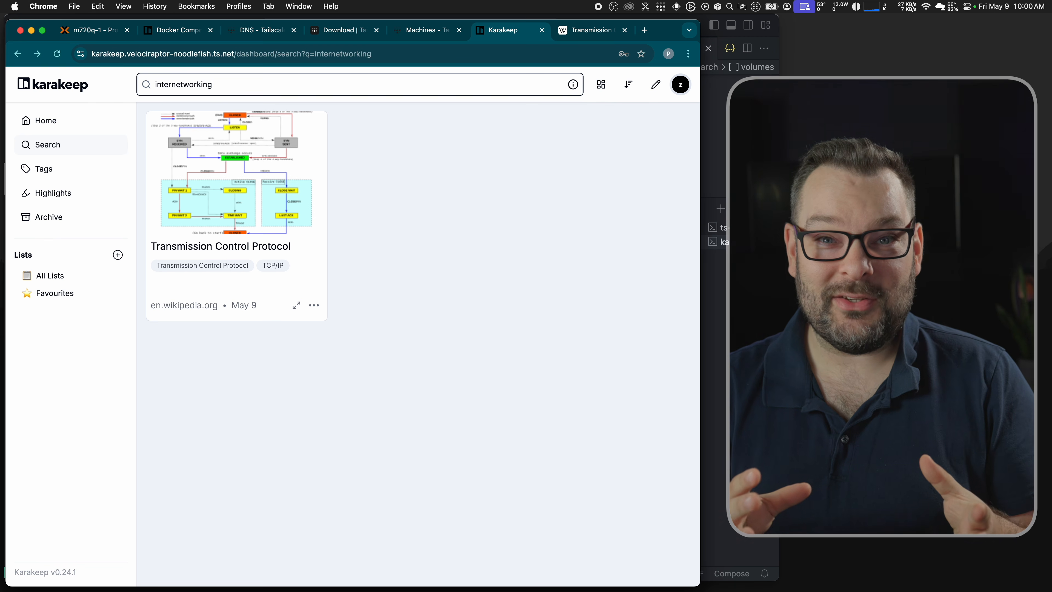
{"action": "key", "text": "super+a"}
{"action": "key", "text": "BackSpace"}
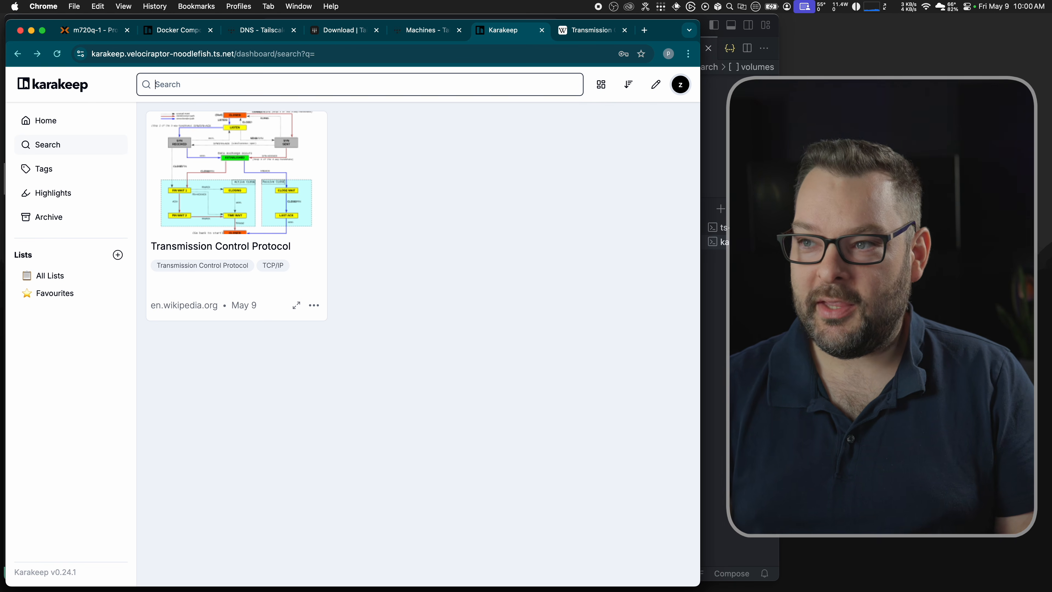
Step: Find the Karakeep extension on the Chrome Web Store via a web search and add it to Chrome
{"action": "key", "text": "super+t"}
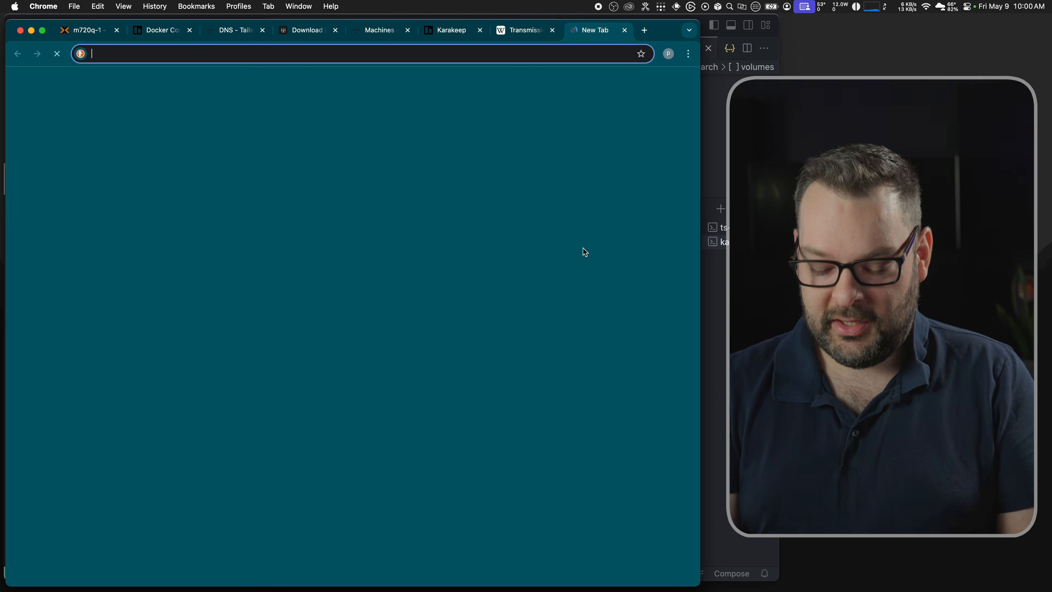
{"action": "type", "text": "karakeep c"}
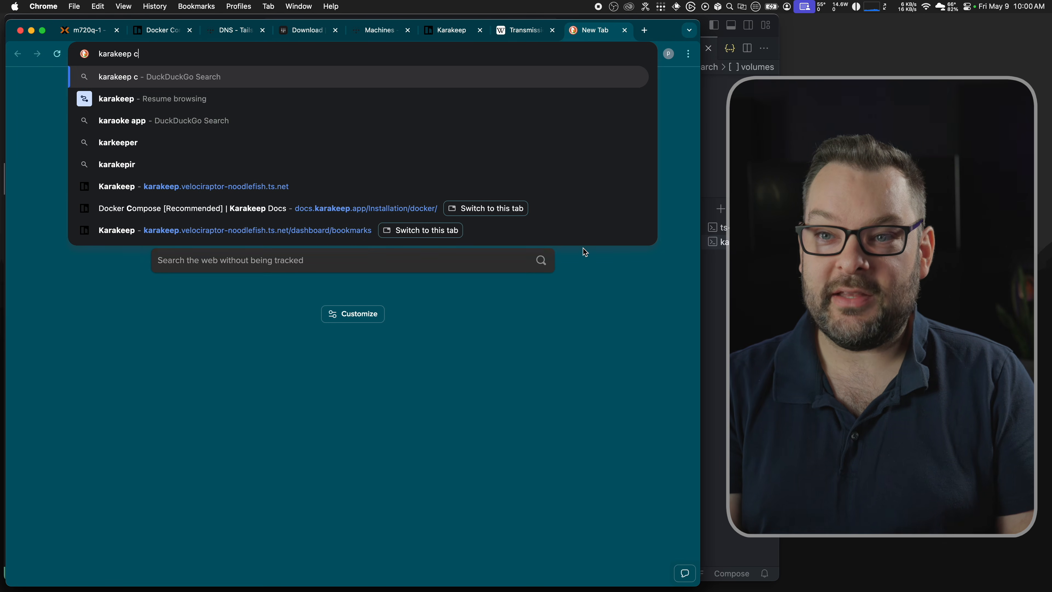
{"action": "type", "text": "hrome extension"}
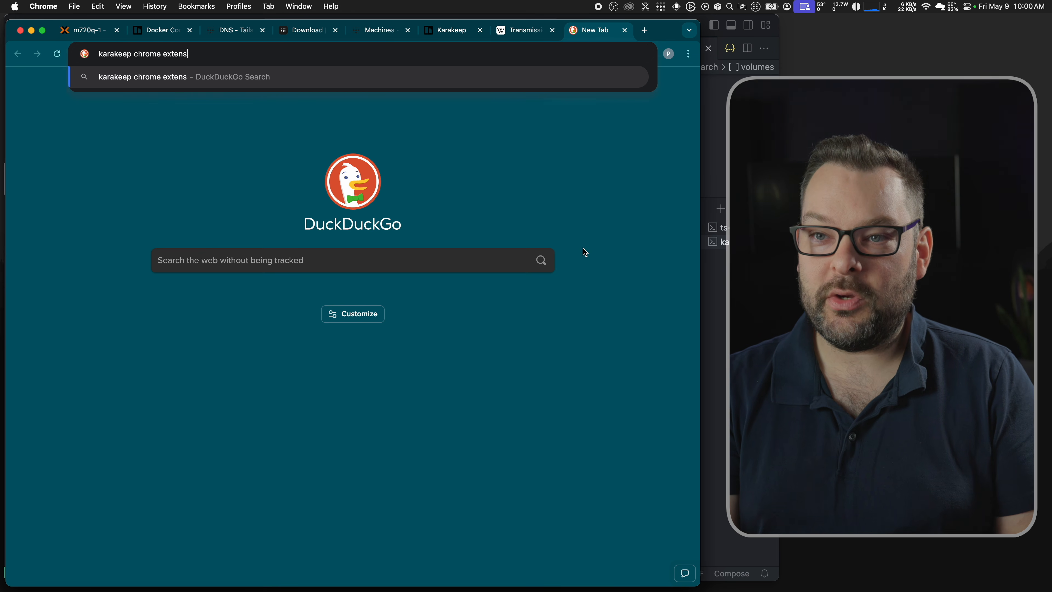
{"action": "key", "text": "Return"}
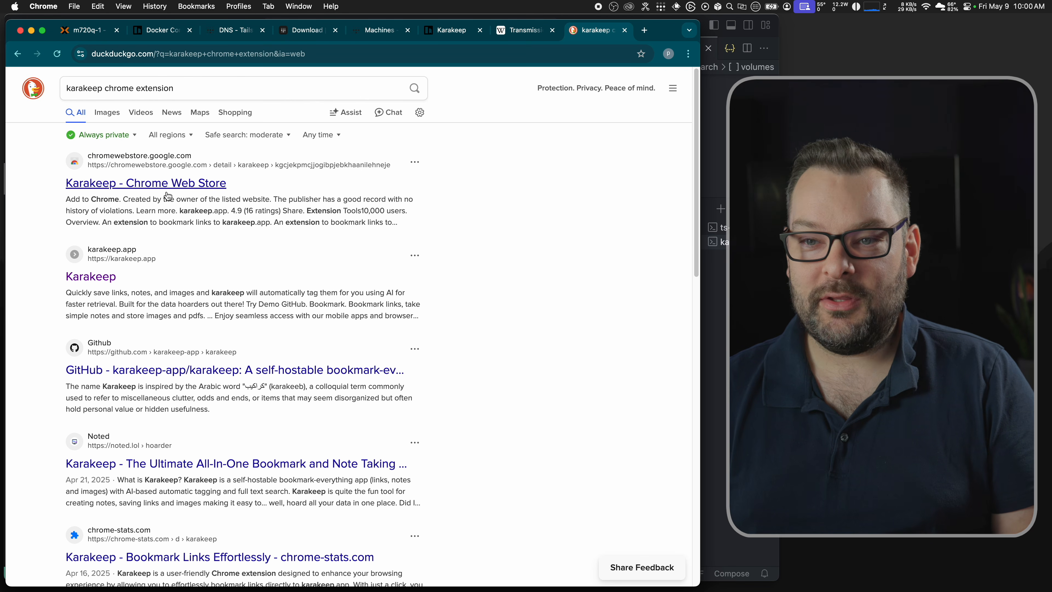
{"action": "left_click", "coordinate": [155, 183]}
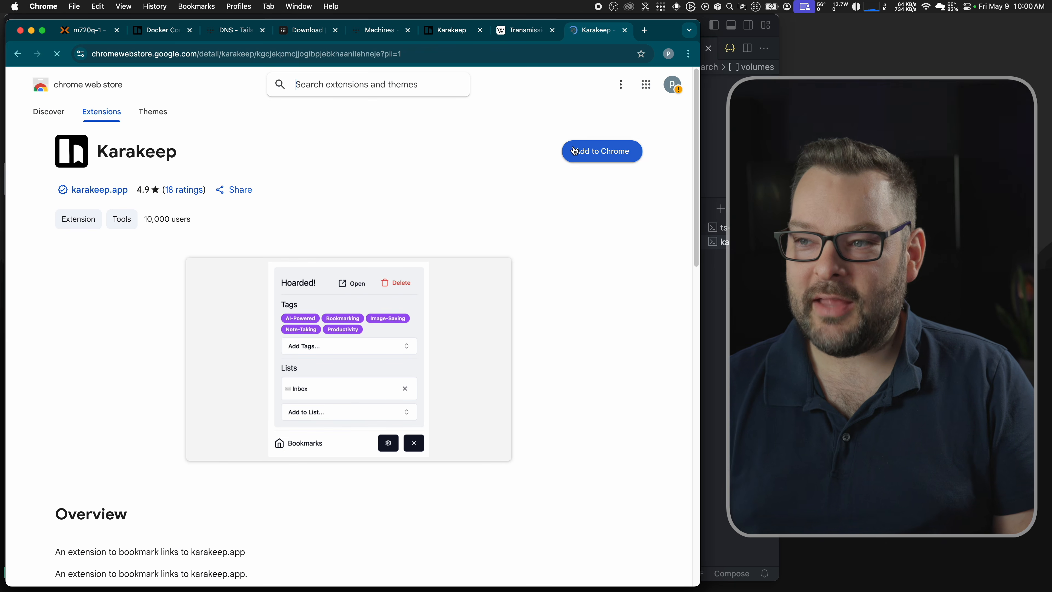
{"action": "left_click", "coordinate": [572, 145]}
{"action": "left_click", "coordinate": [431, 335]}
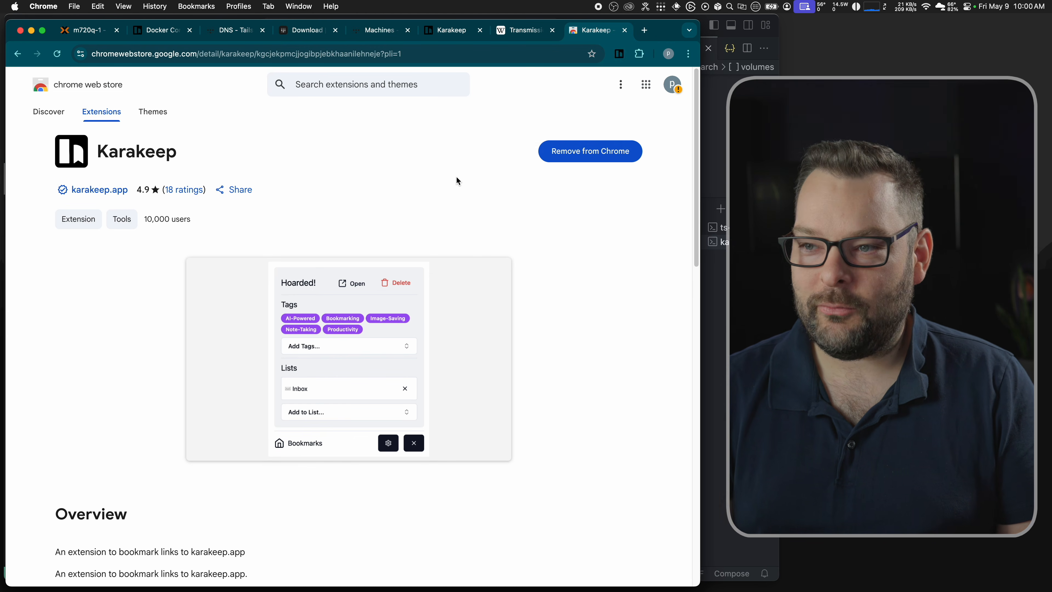
Step: Copy the Karakeep server address from the dashboard's URL for the extension setup
{"action": "left_click", "coordinate": [620, 54]}
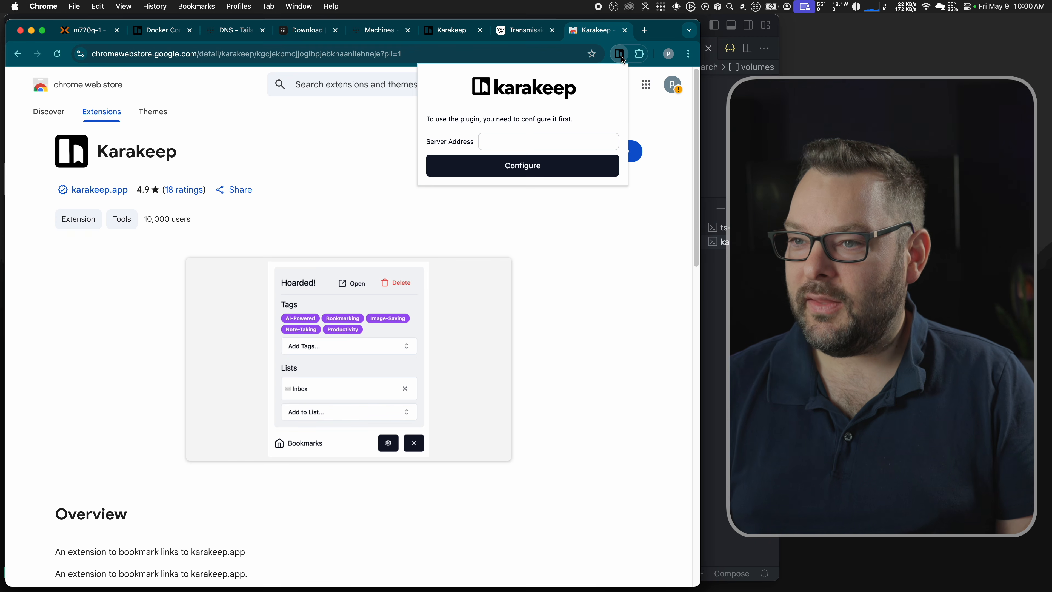
{"action": "left_click", "coordinate": [496, 143]}
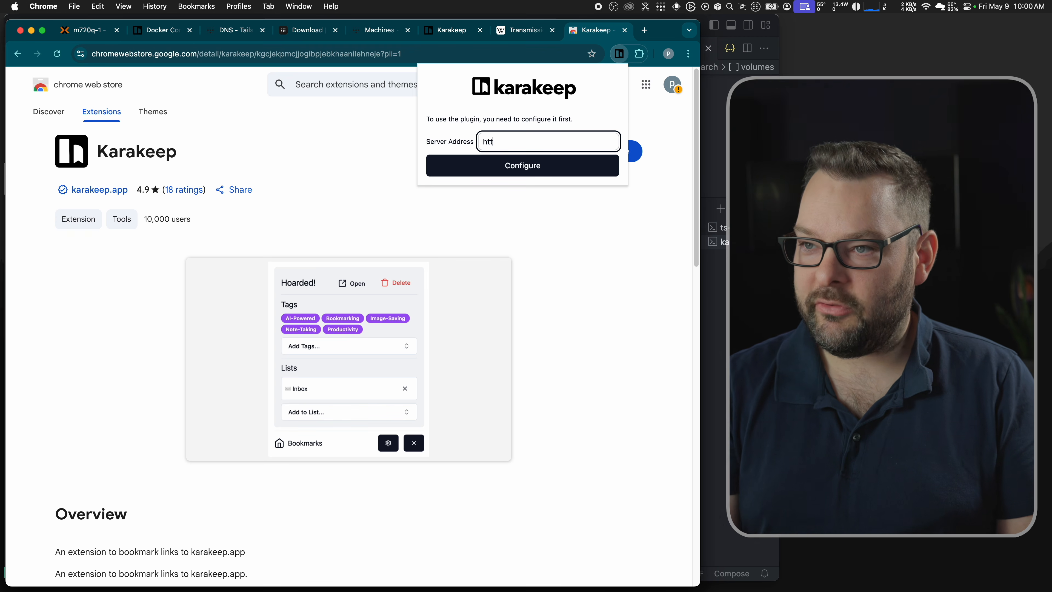
{"action": "left_click", "coordinate": [435, 29]}
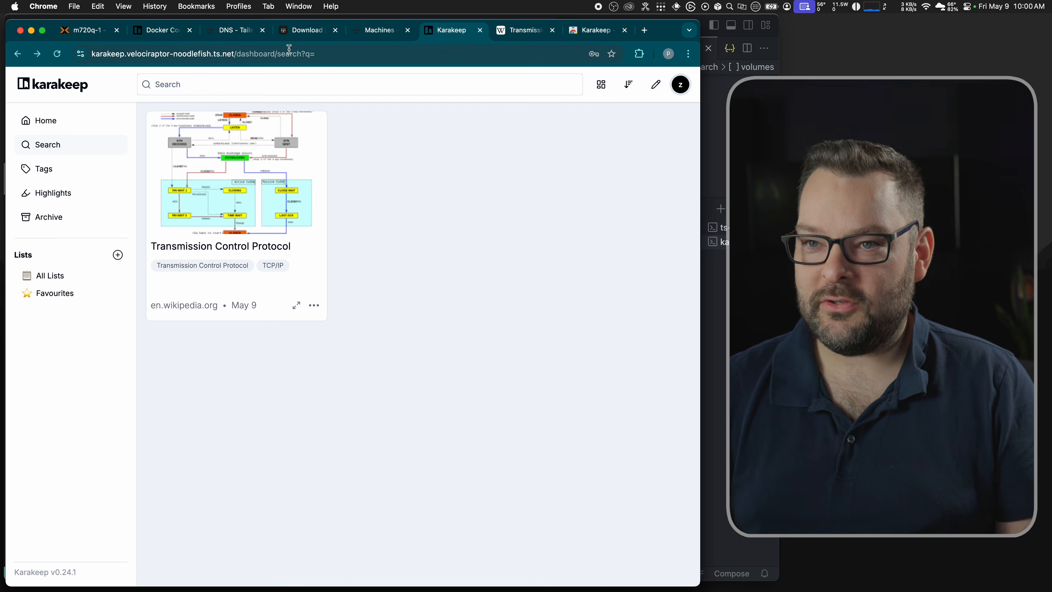
{"action": "left_click", "coordinate": [232, 54]}
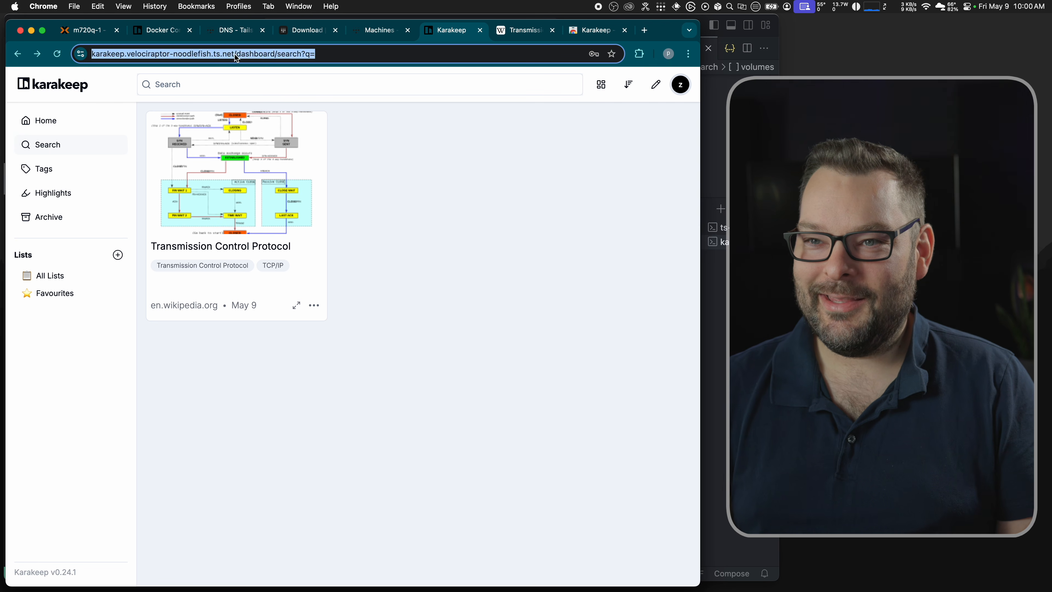
{"action": "left_click", "coordinate": [235, 54]}
{"action": "key", "text": "super+shift+Left"}
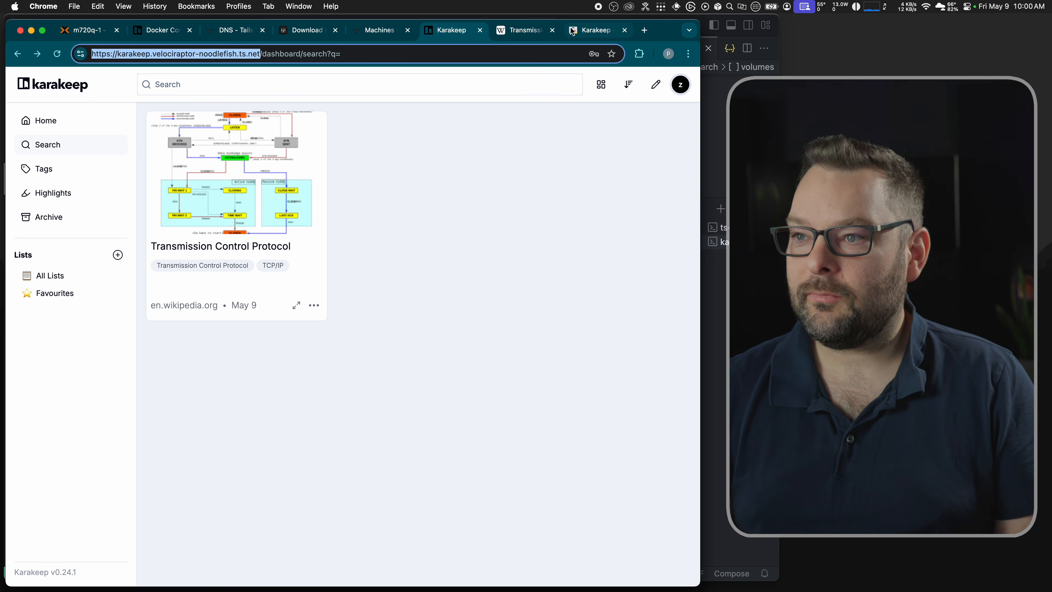
Step: Pin the Karakeep extension to the toolbar and set its Server Address to the copied URL
{"action": "left_click", "coordinate": [591, 30]}
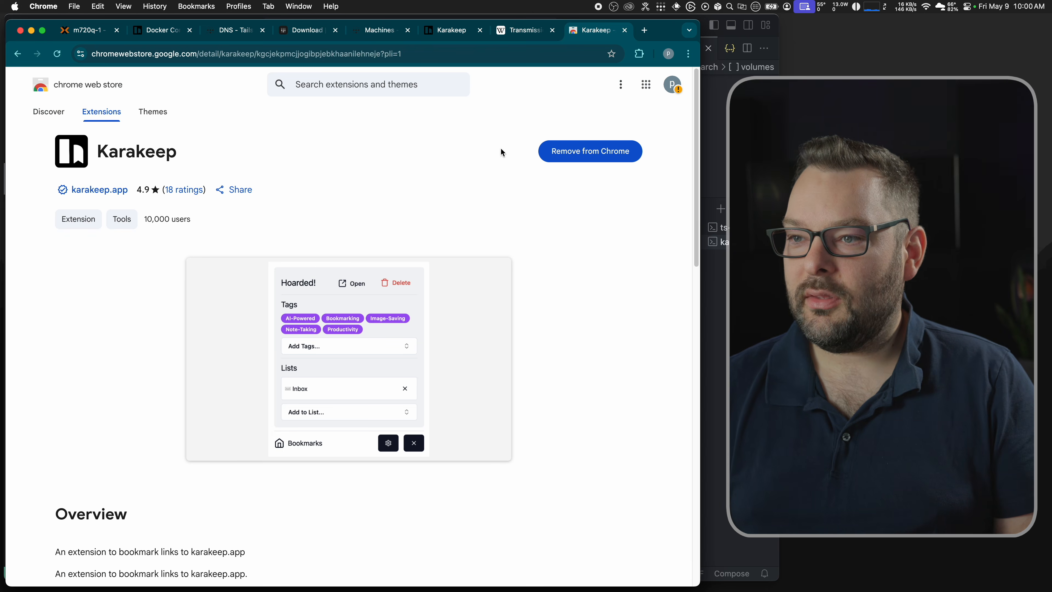
{"action": "left_click", "coordinate": [638, 54]}
{"action": "left_click", "coordinate": [601, 138]}
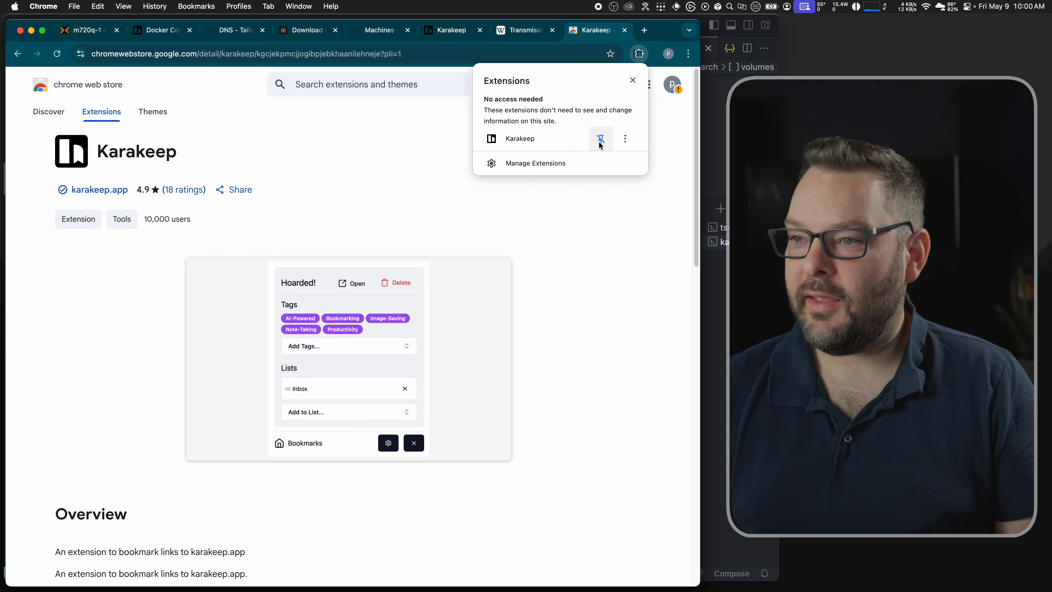
{"action": "left_click", "coordinate": [599, 231]}
{"action": "left_click", "coordinate": [619, 53]}
{"action": "left_click", "coordinate": [503, 144]}
{"action": "key", "text": "super+v"}
{"action": "left_click", "coordinate": [492, 165]}
{"action": "left_click", "coordinate": [435, 265]}
Step: Create a Karakeep API key named chrome-laptop under Settings > API Keys
{"action": "left_click", "coordinate": [445, 36]}
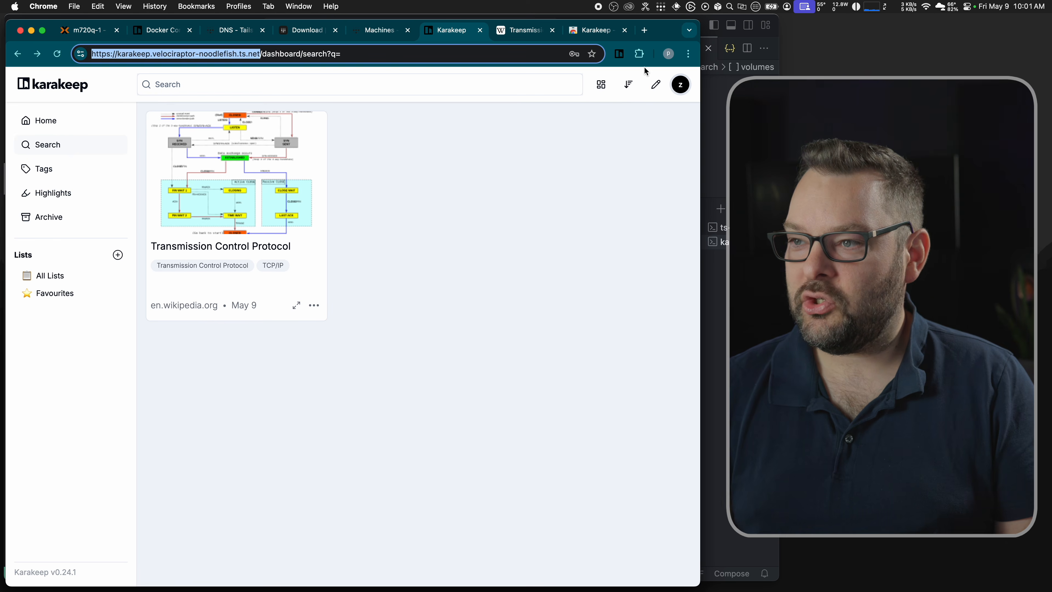
{"action": "left_click", "coordinate": [681, 86]}
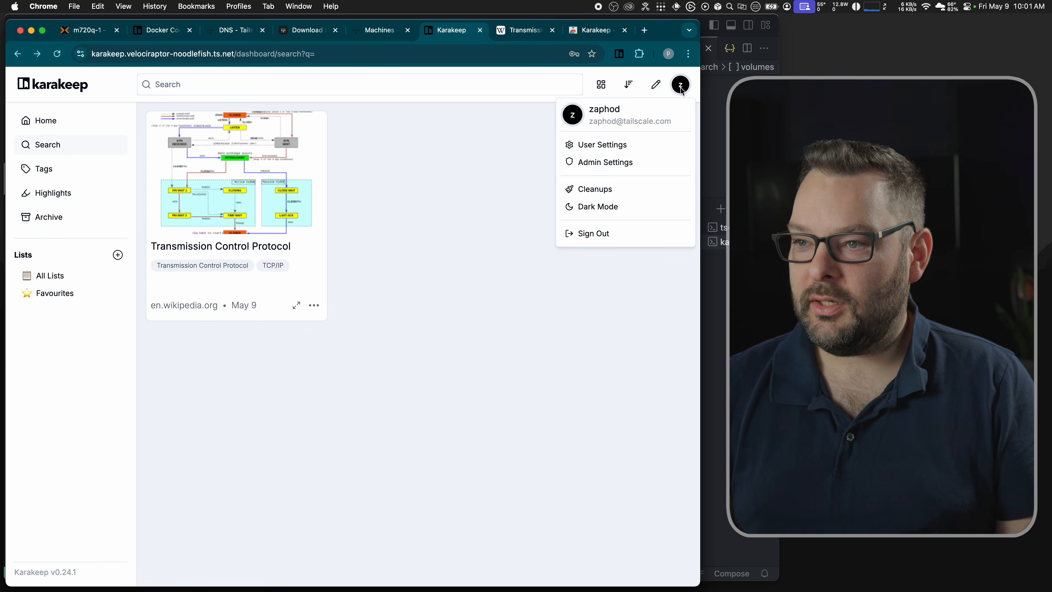
{"action": "left_click", "coordinate": [601, 145]}
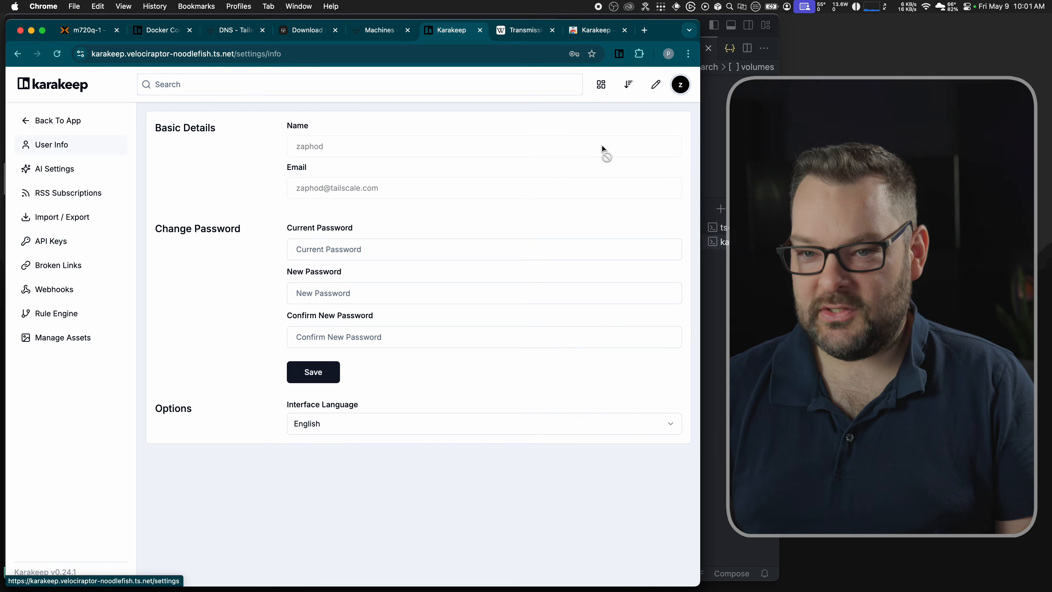
{"action": "left_click", "coordinate": [54, 241]}
{"action": "left_click", "coordinate": [657, 138]}
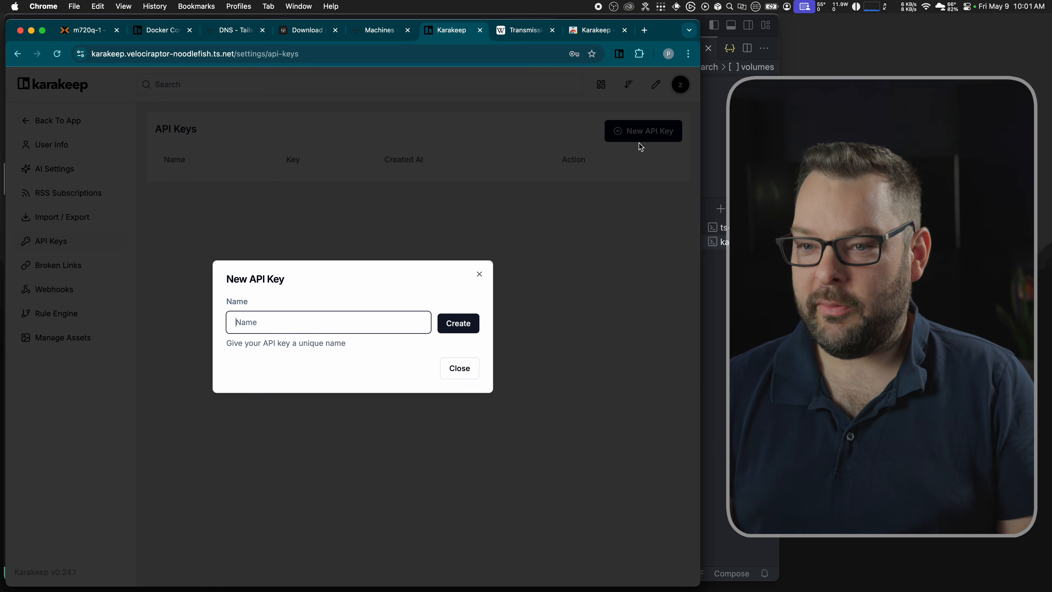
{"action": "type", "text": "chrome-laptop"}
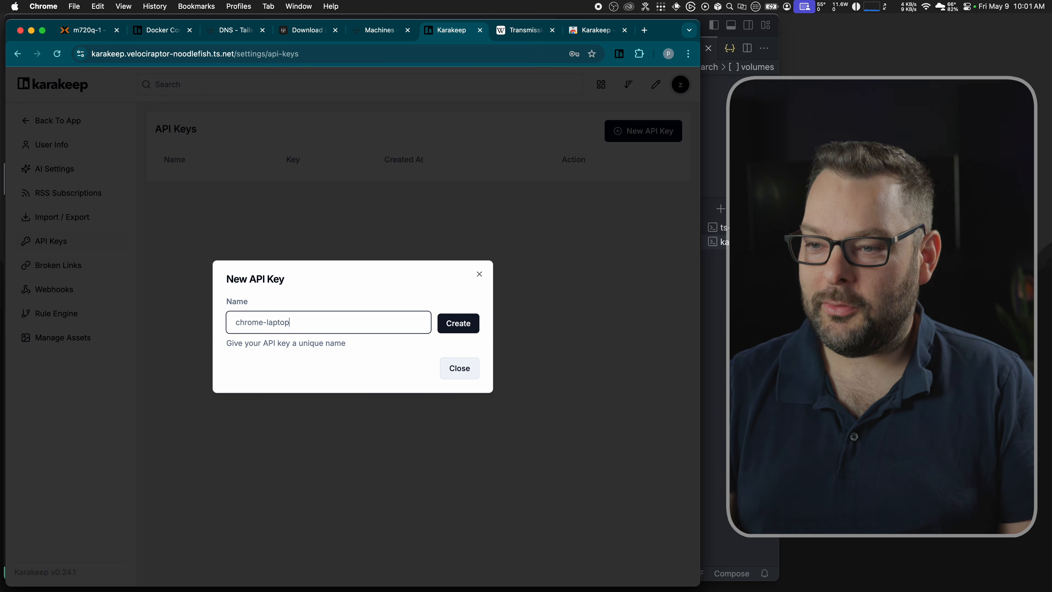
{"action": "left_click", "coordinate": [455, 325]}
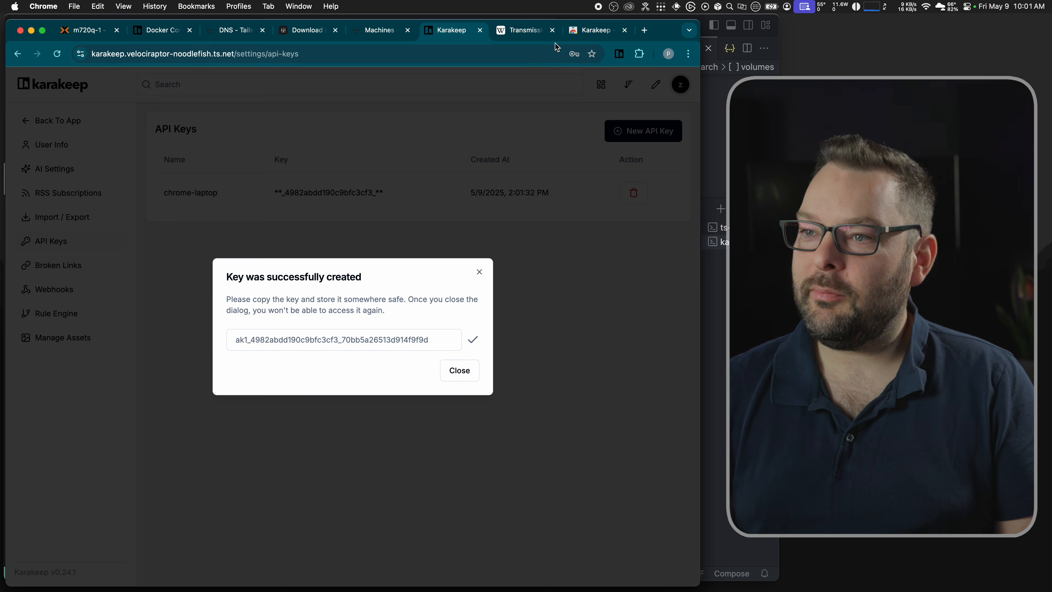
Step: Log the extension in with the new API key, then close the store and Wikipedia tabs
{"action": "left_click", "coordinate": [585, 33]}
{"action": "left_click", "coordinate": [619, 55]}
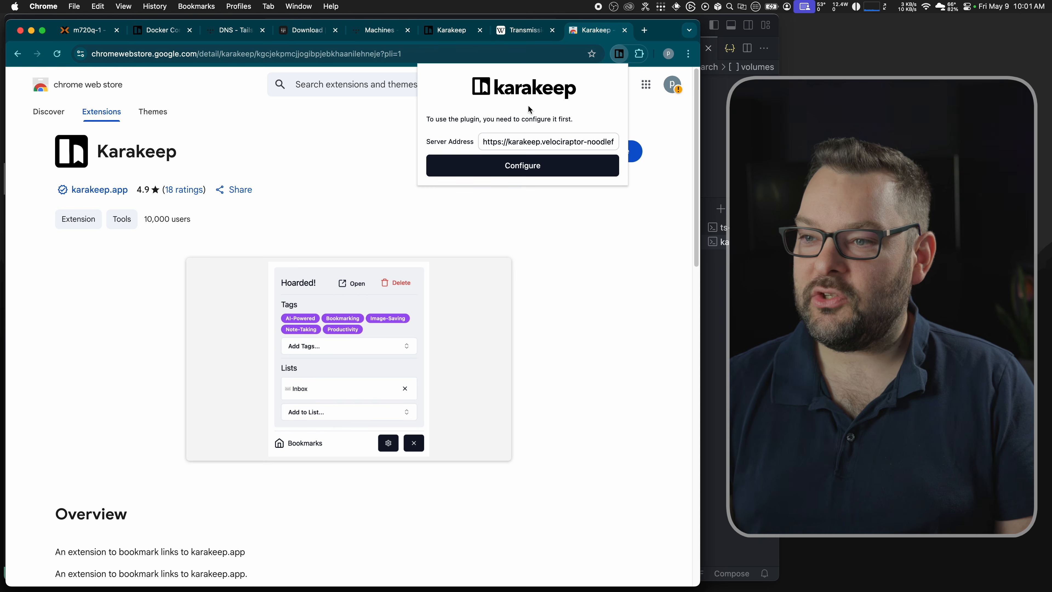
{"action": "left_click", "coordinate": [511, 168]}
{"action": "key", "text": "super+v"}
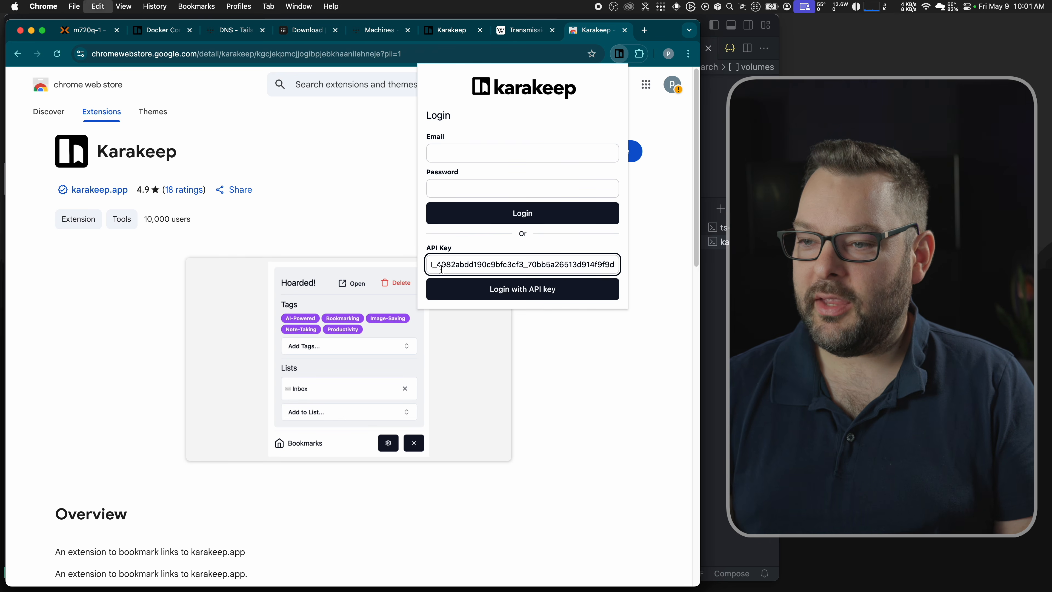
{"action": "left_click", "coordinate": [509, 288]}
{"action": "left_click", "coordinate": [374, 198]}
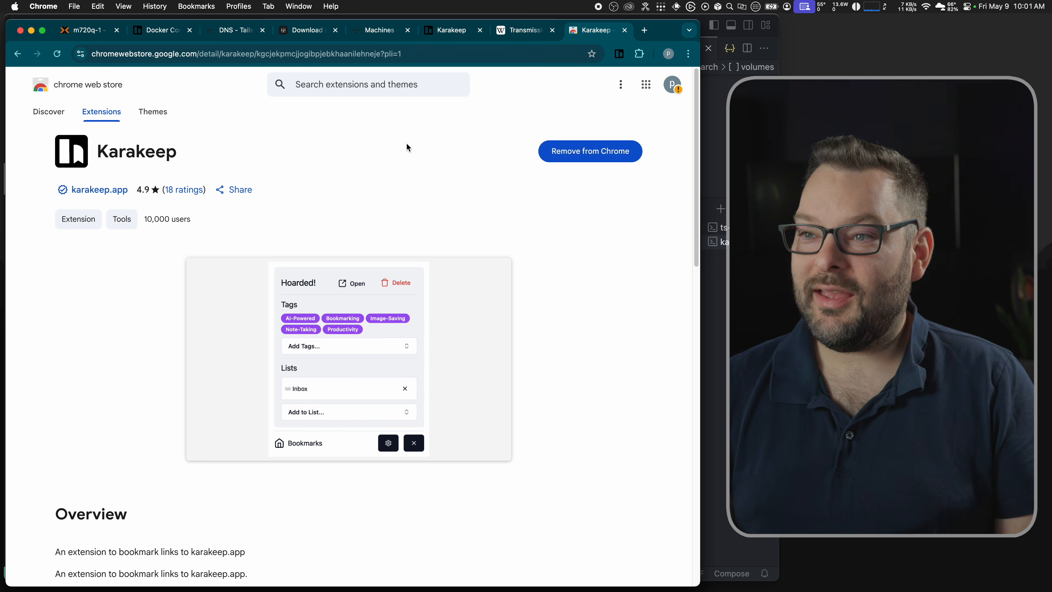
{"action": "key", "text": "super+w"}
{"action": "key", "text": "super+w"}
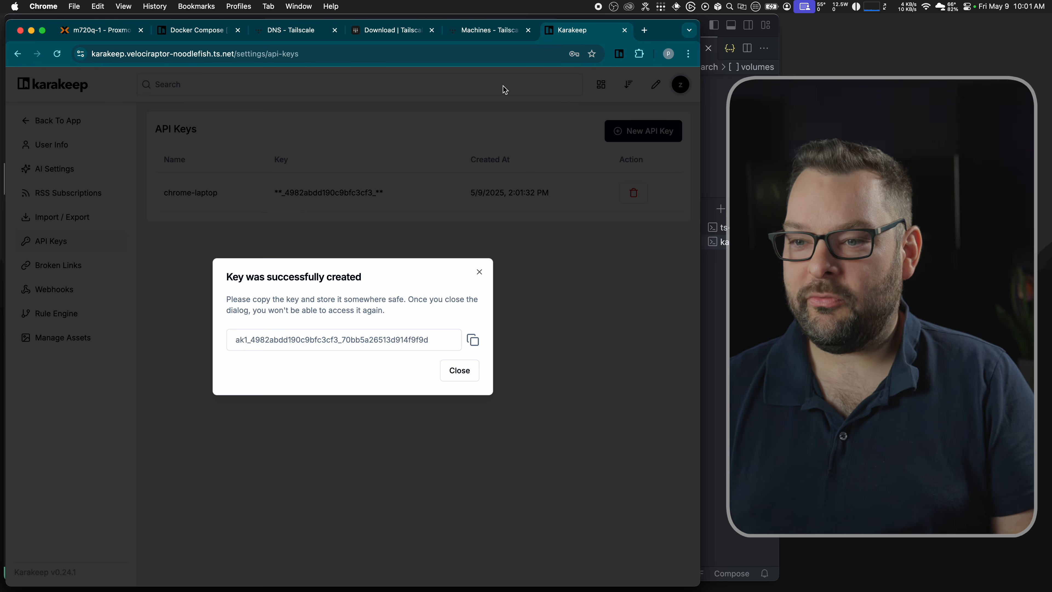
{"action": "key", "text": "super+w"}
Step: Search 'pangolin anatomy', open the Britannica pangolin article, and bookmark it with the Karakeep extension
{"action": "key", "text": "super+t"}
{"action": "type", "text": "pangolin "}
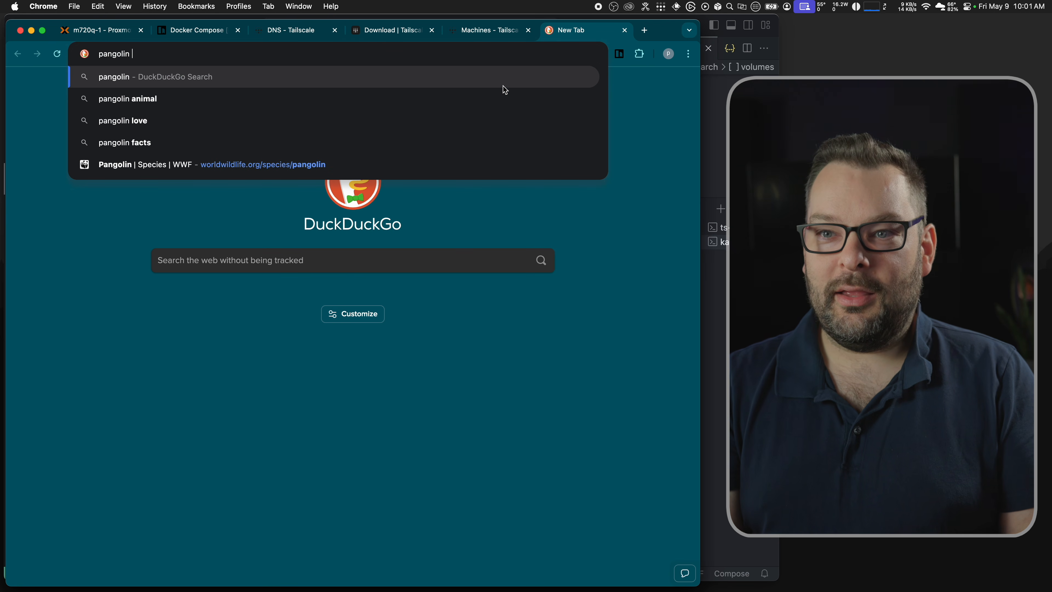
{"action": "type", "text": "anatomy"}
{"action": "key", "text": "Return"}
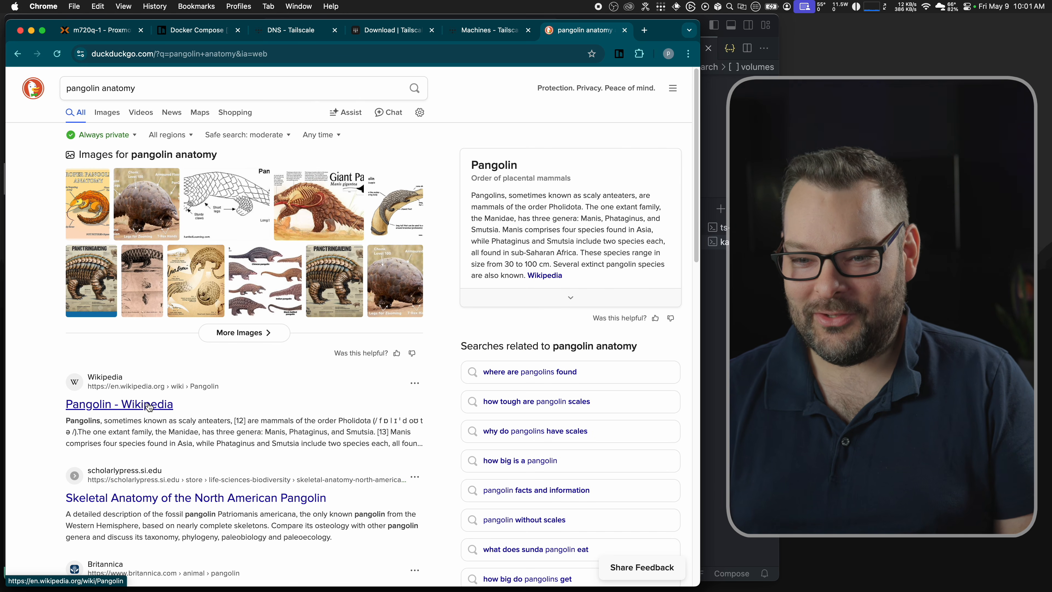
{"action": "scroll", "coordinate": [222, 403], "scroll_direction": "down", "scroll_amount": 1}
{"action": "scroll", "coordinate": [165, 410], "scroll_direction": "down", "scroll_amount": 4}
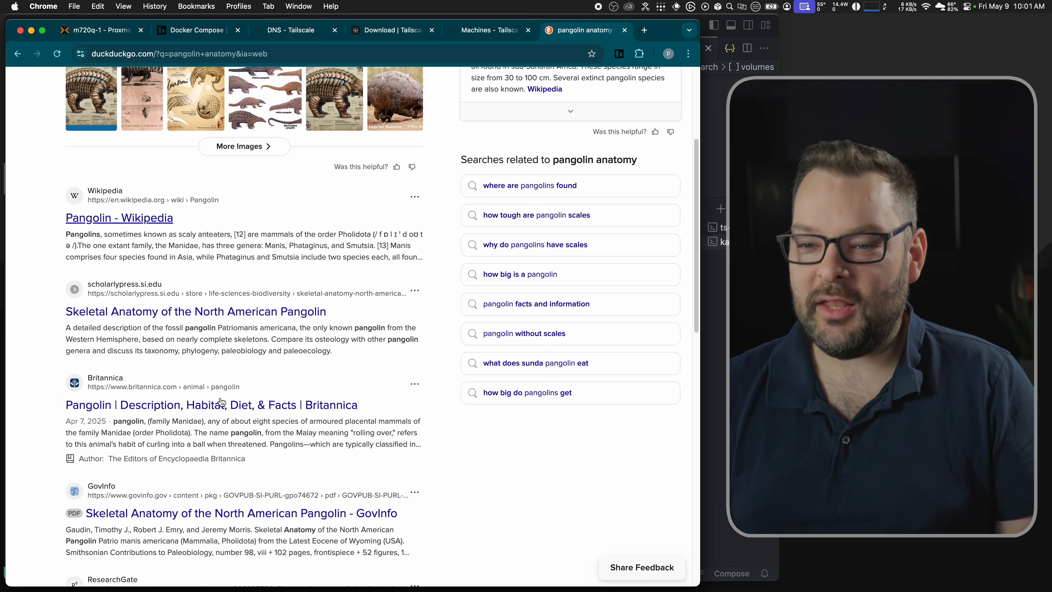
{"action": "left_click", "coordinate": [163, 406]}
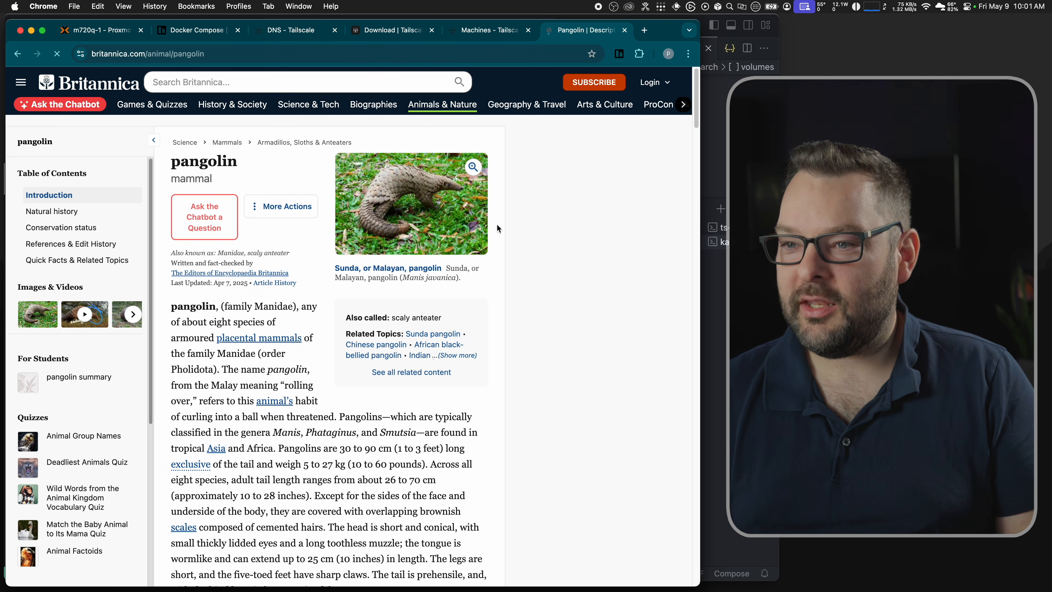
{"action": "left_click", "coordinate": [619, 54]}
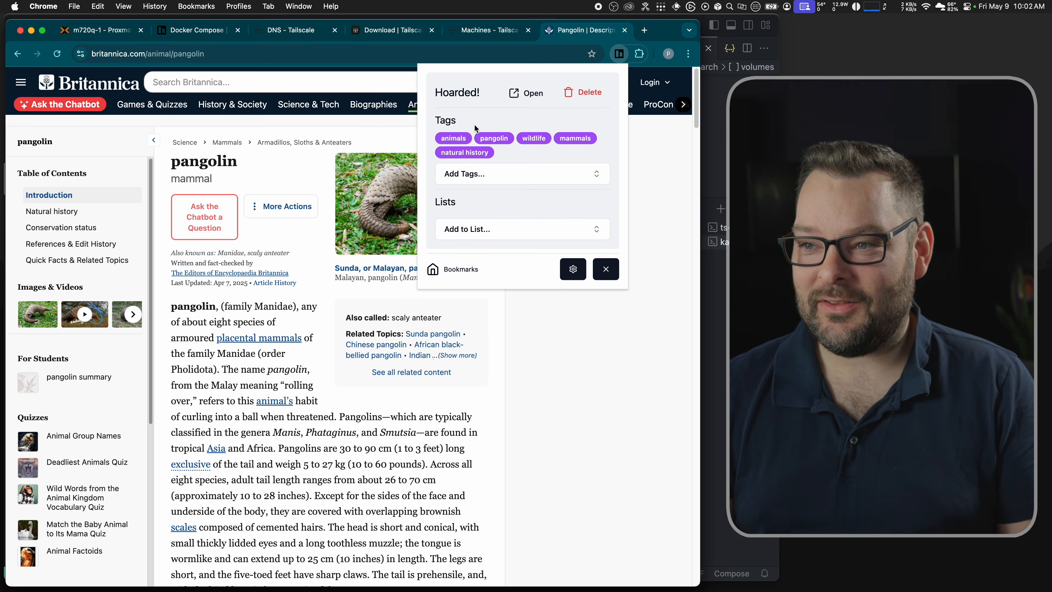
Step: Open the Pangolin bookmark in Karakeep and search 'pango' to find it
{"action": "left_click", "coordinate": [524, 94]}
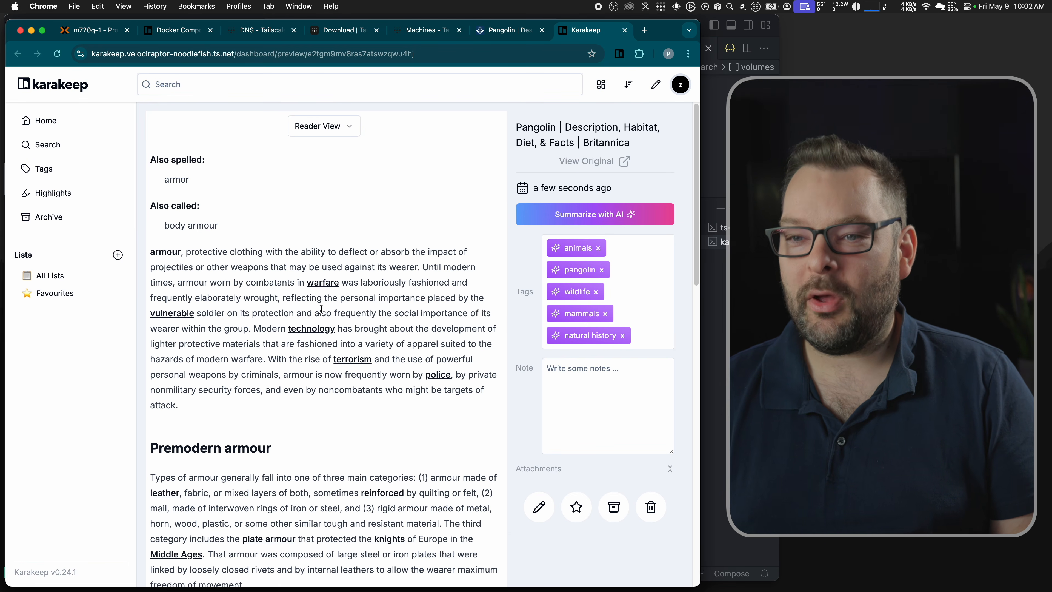
{"action": "left_click", "coordinate": [206, 83]}
{"action": "type", "text": "p"}
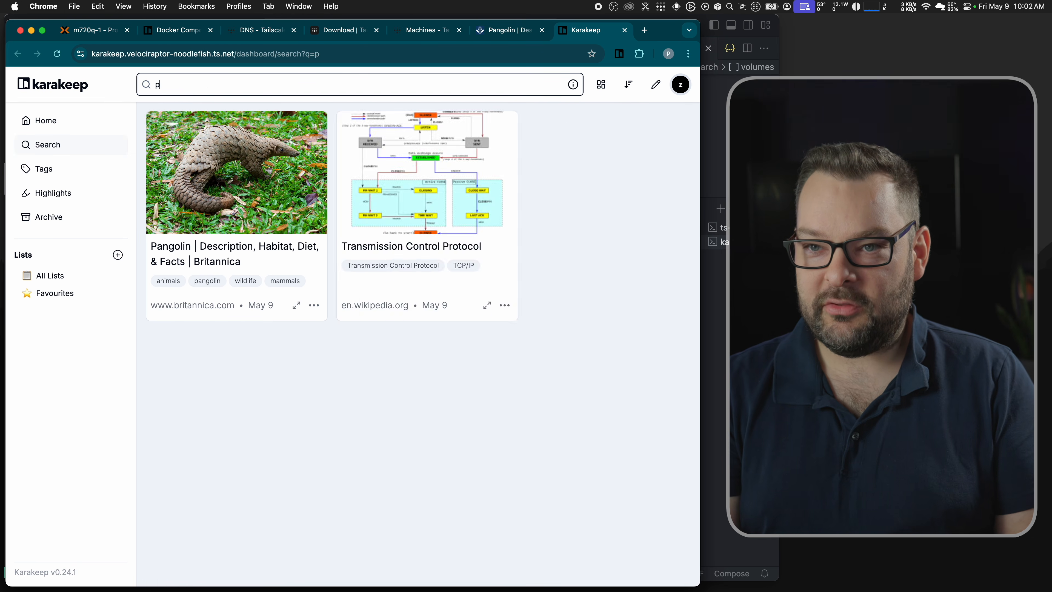
{"action": "type", "text": "ango"}
{"action": "key", "text": "super+a"}
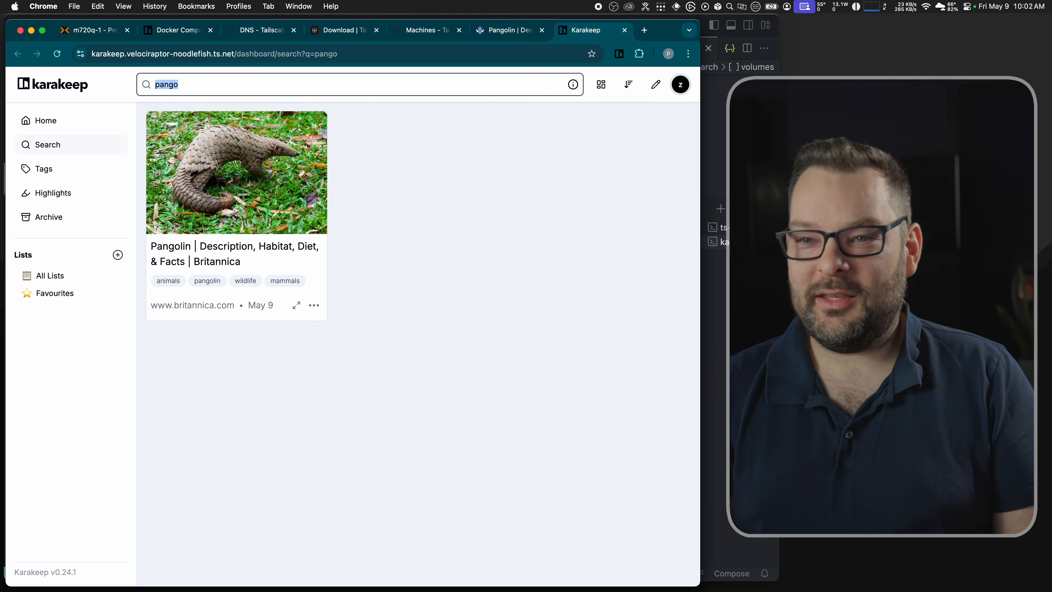
{"action": "key", "text": "BackSpace"}
Step: Search the partial name 'pan', then clear the search to list both bookmarks
{"action": "type", "text": "pan"}
{"action": "key", "text": "BackSpace"}
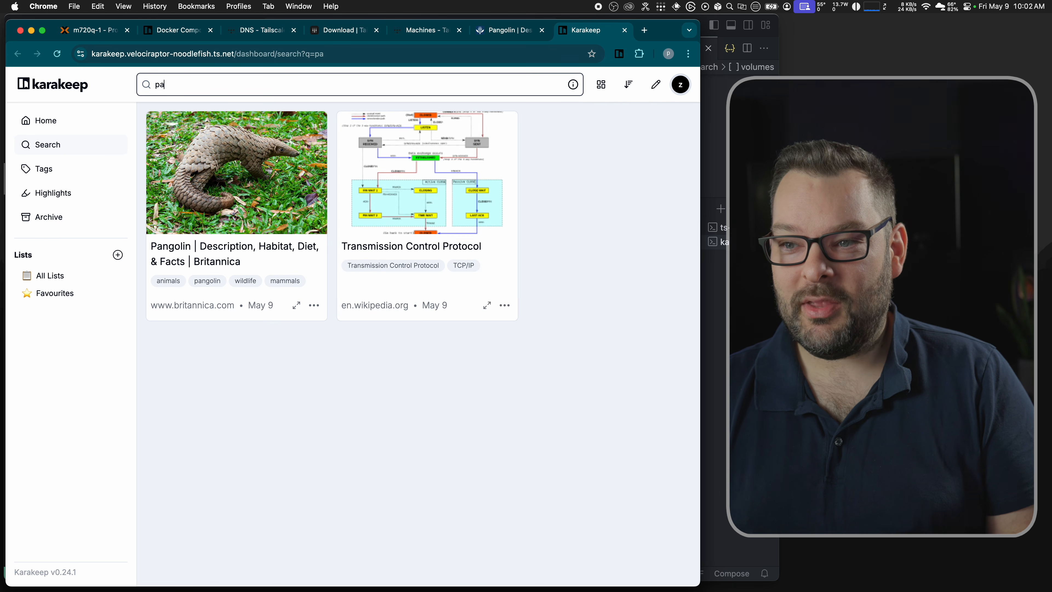
{"action": "type", "text": "n"}
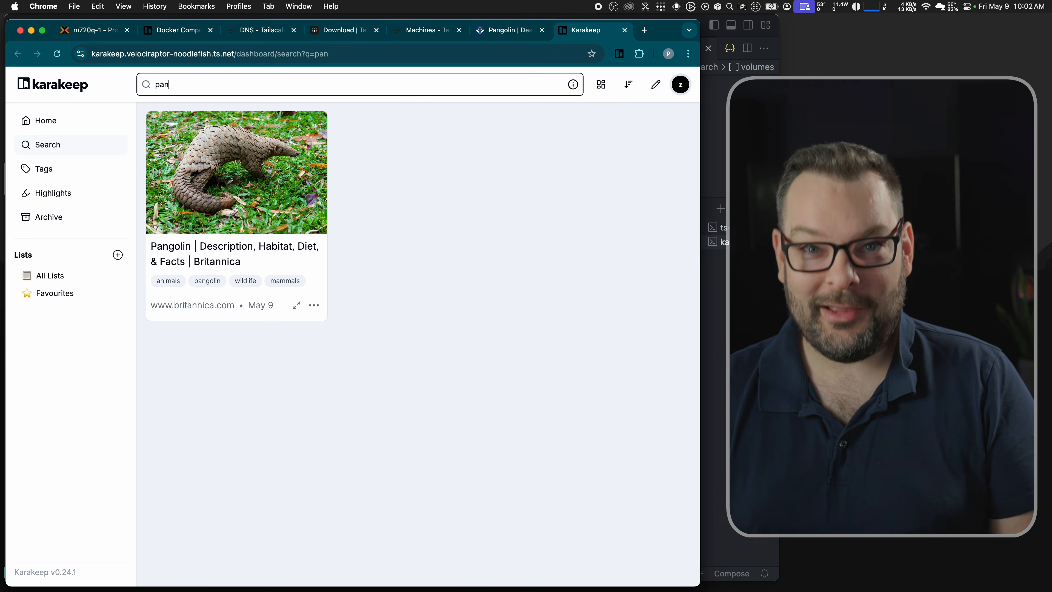
{"action": "key", "text": "BackSpace"}
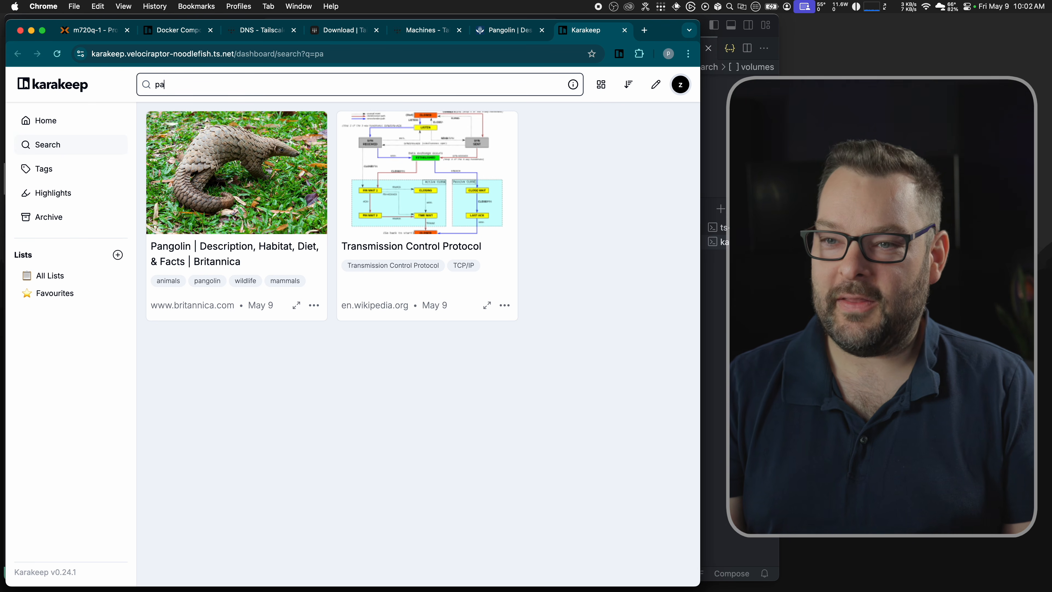
{"action": "key", "text": "BackSpace"}
{"action": "key", "text": "BackSpace"}
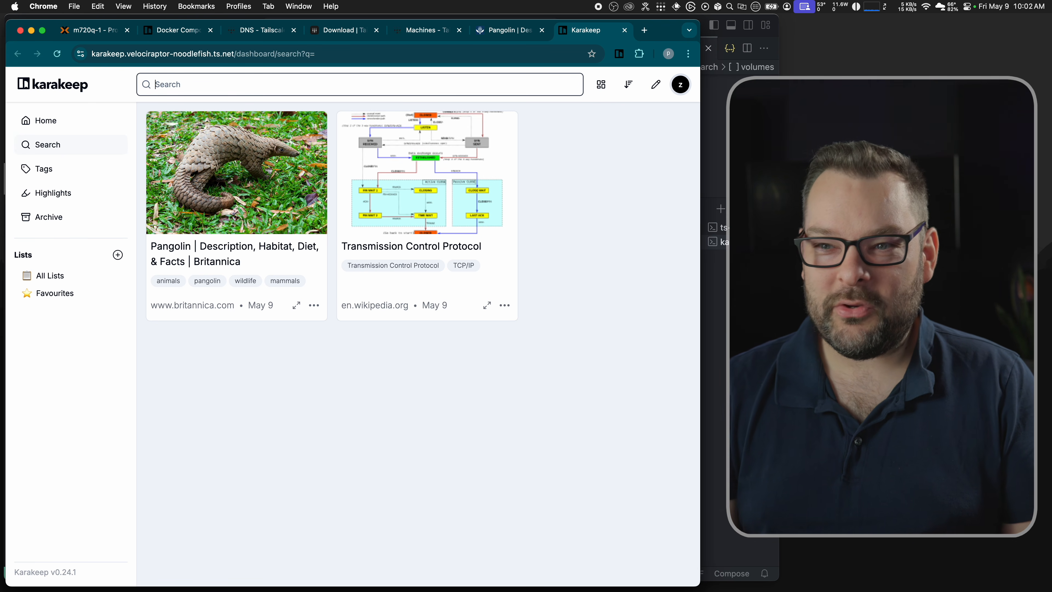